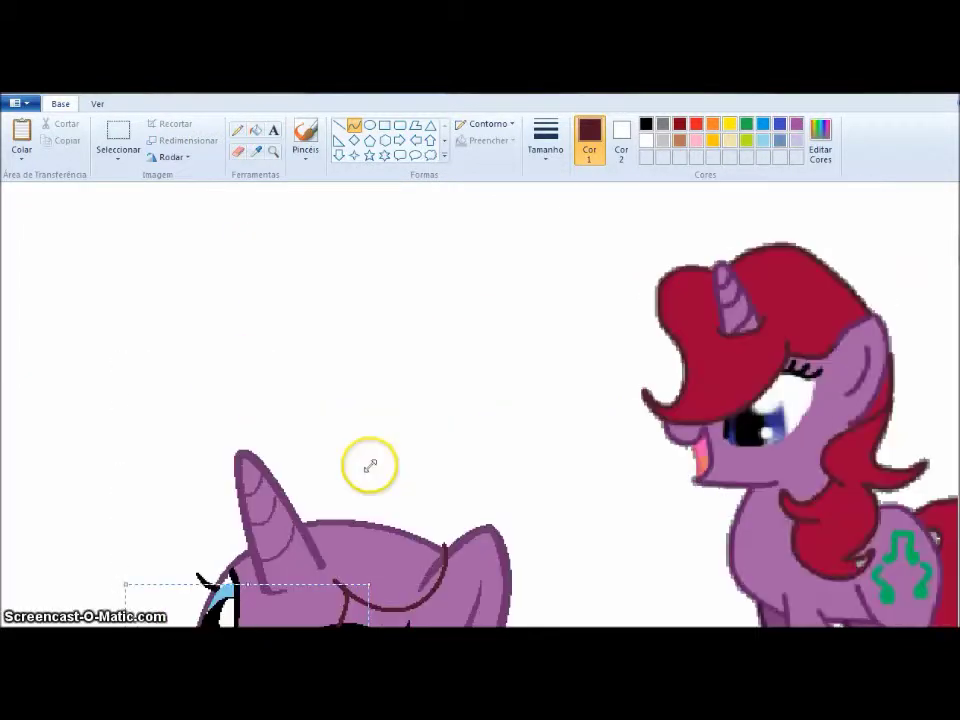
{"action": "mouse_move", "coordinate": [236, 454]}
{"action": "left_mouse_down"}
{"action": "mouse_move", "coordinate": [439, 452]}
{"action": "mouse_move", "coordinate": [429, 349]}
{"action": "left_mouse_up"}
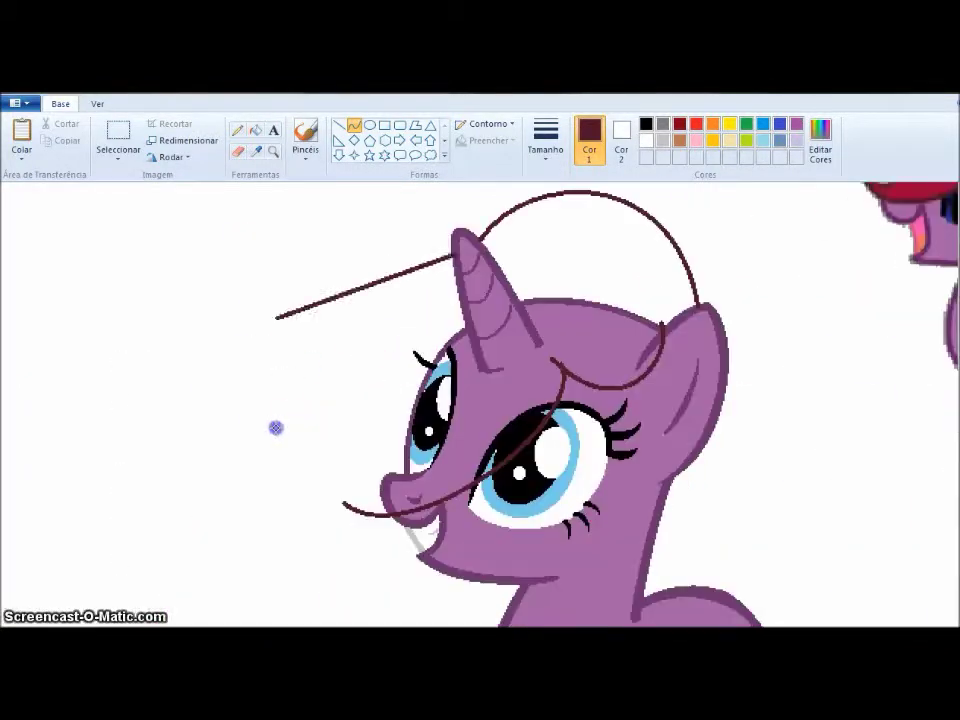
{"action": "mouse_move", "coordinate": [274, 426]}
{"action": "left_mouse_down"}
{"action": "mouse_move", "coordinate": [349, 272]}
{"action": "mouse_move", "coordinate": [321, 354]}
{"action": "left_mouse_up"}
{"action": "key", "text": "ctrl+z"}
{"action": "key", "text": "ctrl+z"}
{"action": "key", "text": "ctrl+z"}
{"action": "left_click_drag", "start_coordinate": [560, 405], "coordinate": [291, 559]}
{"action": "left_click_drag", "start_coordinate": [349, 448], "coordinate": [387, 565]}
{"action": "key", "text": "ctrl+z"}
{"action": "left_click_drag", "start_coordinate": [246, 459], "coordinate": [545, 445]}
{"action": "left_click_drag", "start_coordinate": [350, 455], "coordinate": [350, 540]}
{"action": "scroll", "coordinate": [703, 415], "scroll_direction": "up", "scroll_amount": 2}
{"action": "left_click_drag", "start_coordinate": [703, 415], "coordinate": [455, 345]}
{"action": "left_click_drag", "start_coordinate": [690, 354], "coordinate": [560, 280]}
{"action": "left_click_drag", "start_coordinate": [440, 358], "coordinate": [355, 555]}
{"action": "left_click_drag", "start_coordinate": [364, 360], "coordinate": [368, 509]}
{"action": "scroll", "coordinate": [368, 509], "scroll_direction": "down", "scroll_amount": 2}
{"action": "left_click_drag", "start_coordinate": [368, 437], "coordinate": [246, 459]}
{"action": "left_click_drag", "start_coordinate": [305, 448], "coordinate": [302, 472]}
{"action": "key", "text": "ctrl+z"}
{"action": "key", "text": "ctrl+z"}
Outline the front mane with maroon curves from the ear over the head, down to a point before the muzzle, and back to the near eye
{"action": "mouse_move", "coordinate": [563, 388]}
{"action": "left_mouse_down"}
{"action": "mouse_move", "coordinate": [315, 538]}
{"action": "mouse_move", "coordinate": [300, 560]}
{"action": "left_mouse_up"}
{"action": "left_click_drag", "start_coordinate": [703, 305], "coordinate": [395, 318]}
{"action": "scroll", "coordinate": [525, 358], "scroll_direction": "up", "scroll_amount": 2}
{"action": "left_click_drag", "start_coordinate": [525, 358], "coordinate": [535, 255]}
{"action": "scroll", "coordinate": [176, 448], "scroll_direction": "down", "scroll_amount": 2}
{"action": "mouse_move", "coordinate": [176, 448]}
{"action": "left_mouse_down"}
{"action": "mouse_move", "coordinate": [253, 401]}
{"action": "mouse_move", "coordinate": [316, 220]}
{"action": "left_mouse_up"}
{"action": "scroll", "coordinate": [253, 401], "scroll_direction": "down", "scroll_amount": 2}
{"action": "left_click", "coordinate": [729, 347]}
{"action": "scroll", "coordinate": [403, 476], "scroll_direction": "up", "scroll_amount": 2}
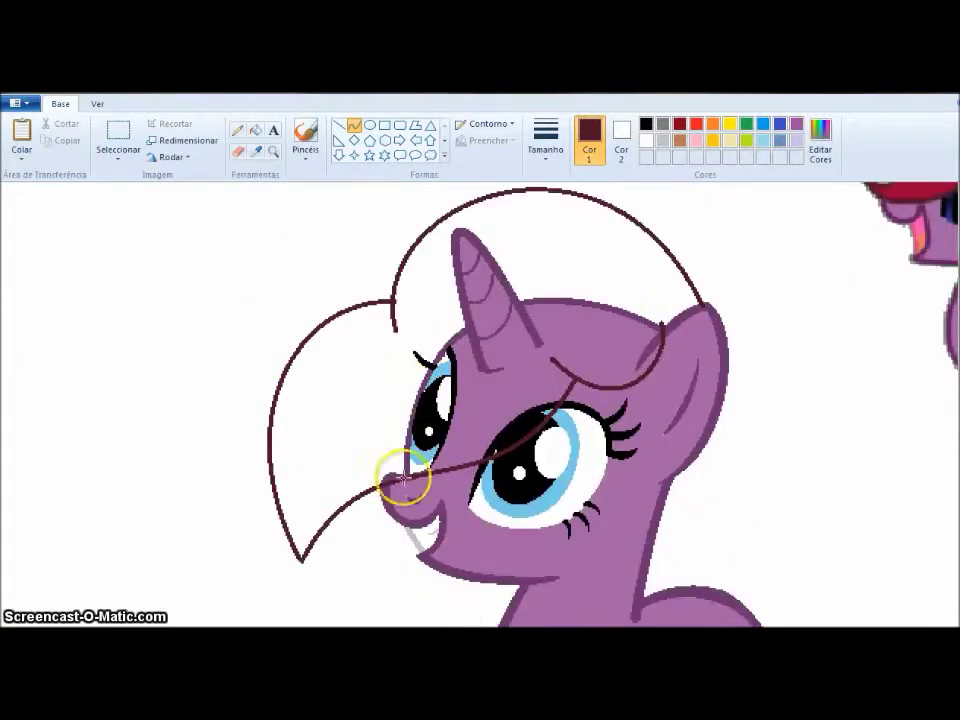
Outline the upper back mane behind the ear with curves ending in an outward-curling tip beside the neck
{"action": "scroll", "coordinate": [403, 476], "scroll_direction": "right", "scroll_amount": 5}
{"action": "scroll", "coordinate": [465, 437], "scroll_direction": "up", "scroll_amount": 2}
{"action": "scroll", "coordinate": [465, 437], "scroll_direction": "down", "scroll_amount": 2}
{"action": "mouse_move", "coordinate": [441, 318]}
{"action": "left_mouse_down"}
{"action": "mouse_move", "coordinate": [422, 482]}
{"action": "mouse_move", "coordinate": [456, 459]}
{"action": "left_mouse_up"}
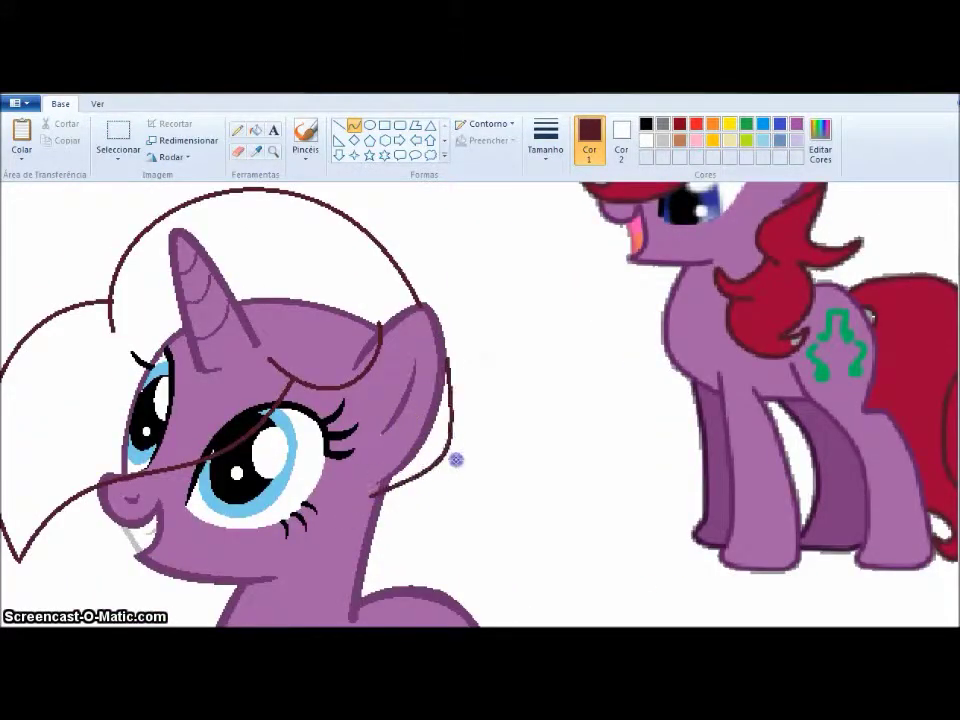
{"action": "left_click_drag", "start_coordinate": [328, 506], "coordinate": [437, 545]}
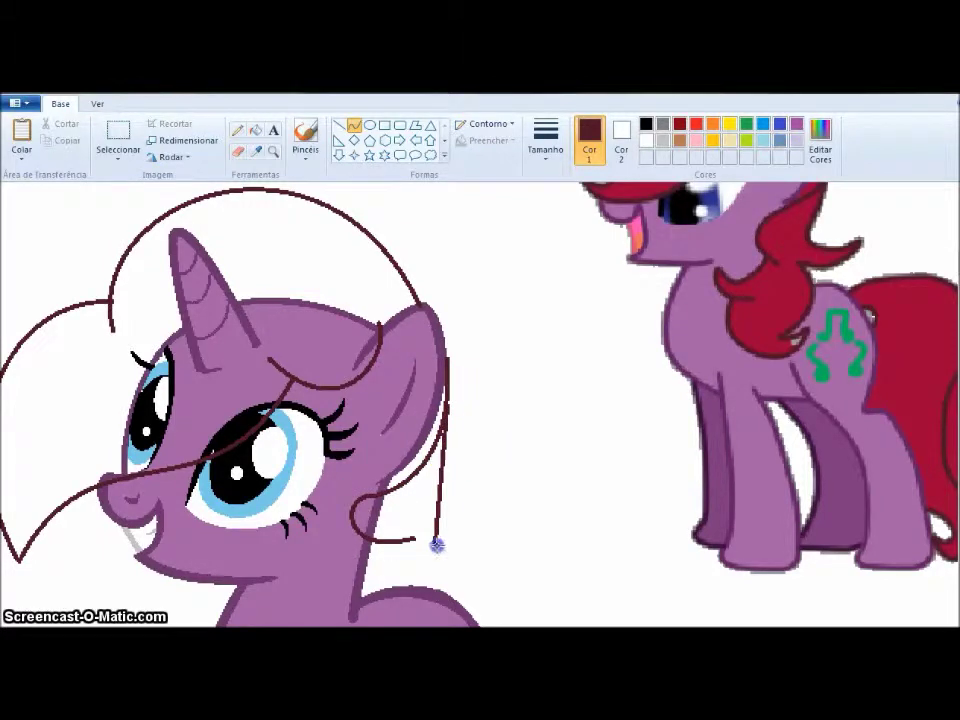
{"action": "left_click_drag", "start_coordinate": [436, 456], "coordinate": [424, 505]}
{"action": "scroll", "coordinate": [436, 506], "scroll_direction": "down", "scroll_amount": 2}
{"action": "mouse_move", "coordinate": [476, 375]}
{"action": "left_mouse_down"}
{"action": "mouse_move", "coordinate": [450, 424]}
{"action": "mouse_move", "coordinate": [367, 478]}
{"action": "left_mouse_up"}
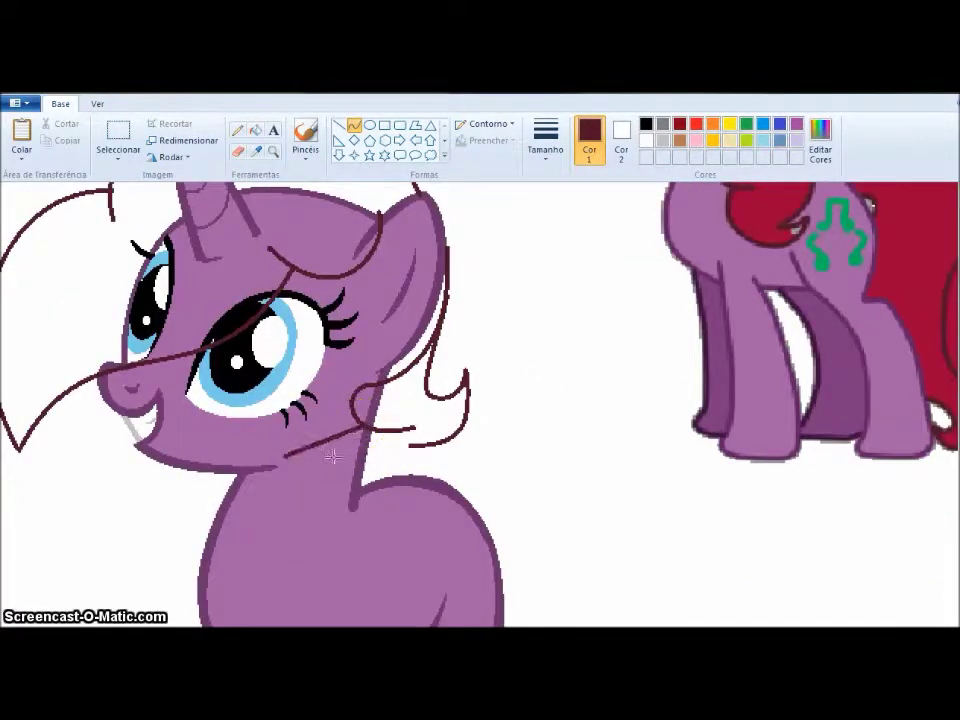
Outline the lower back mane with curved locks across the neck and a forked tip over the body
{"action": "left_click", "coordinate": [317, 516]}
{"action": "scroll", "coordinate": [330, 470], "scroll_direction": "down", "scroll_amount": 2}
{"action": "mouse_move", "coordinate": [343, 418]}
{"action": "left_mouse_down"}
{"action": "mouse_move", "coordinate": [407, 456]}
{"action": "mouse_move", "coordinate": [337, 520]}
{"action": "left_mouse_up"}
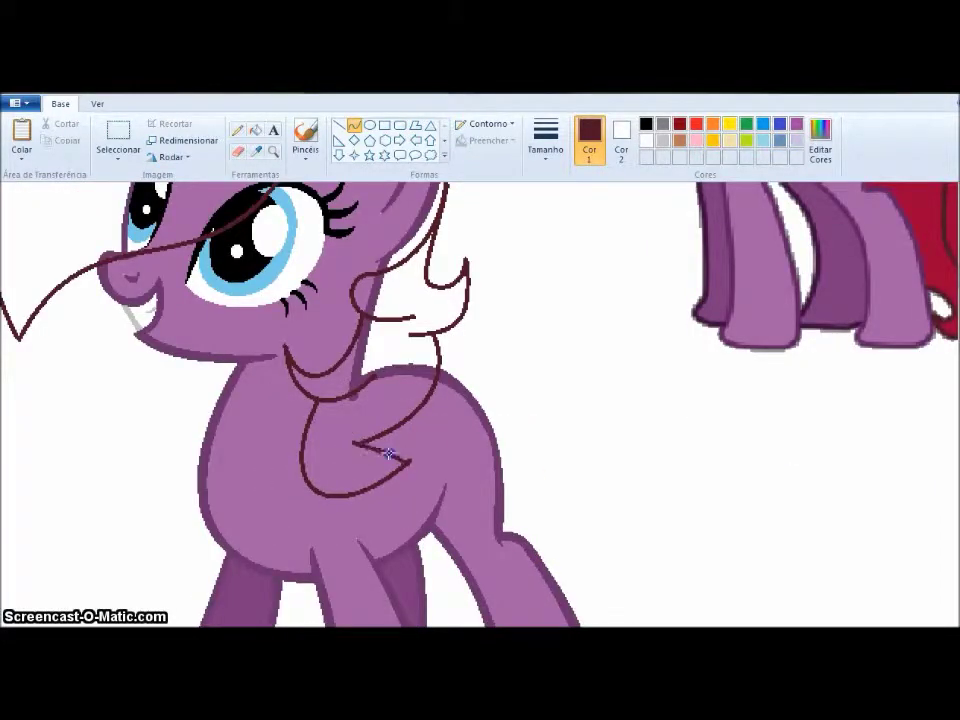
Draw the tail's upper arch from the back, curving outward and down behind the pony
{"action": "scroll", "coordinate": [352, 440], "scroll_direction": "up", "scroll_amount": 2}
{"action": "scroll", "coordinate": [394, 548], "scroll_direction": "up", "scroll_amount": 2}
{"action": "scroll", "coordinate": [394, 548], "scroll_direction": "right", "scroll_amount": 3}
{"action": "scroll", "coordinate": [394, 548], "scroll_direction": "down", "scroll_amount": 2}
{"action": "mouse_move", "coordinate": [281, 484]}
{"action": "left_mouse_down"}
{"action": "mouse_move", "coordinate": [452, 497]}
{"action": "mouse_move", "coordinate": [477, 600]}
{"action": "left_mouse_up"}
{"action": "left_click_drag", "start_coordinate": [430, 540], "coordinate": [478, 444]}
{"action": "scroll", "coordinate": [671, 471], "scroll_direction": "down", "scroll_amount": 1}
{"action": "mouse_move", "coordinate": [477, 525]}
{"action": "left_mouse_down"}
{"action": "mouse_move", "coordinate": [454, 568]}
{"action": "mouse_move", "coordinate": [444, 486]}
{"action": "mouse_move", "coordinate": [469, 484]}
{"action": "left_mouse_up"}
{"action": "scroll", "coordinate": [454, 568], "scroll_direction": "down", "scroll_amount": 2}
{"action": "scroll", "coordinate": [444, 486], "scroll_direction": "down", "scroll_amount": 3}
{"action": "scroll", "coordinate": [465, 516], "scroll_direction": "up", "scroll_amount": 3}
{"action": "scroll", "coordinate": [470, 480], "scroll_direction": "down", "scroll_amount": 2}
{"action": "scroll", "coordinate": [476, 411], "scroll_direction": "up", "scroll_amount": 2}
{"action": "scroll", "coordinate": [457, 495], "scroll_direction": "down", "scroll_amount": 3}
{"action": "left_click_drag", "start_coordinate": [456, 317], "coordinate": [525, 561]}
{"action": "left_click_drag", "start_coordinate": [510, 476], "coordinate": [606, 433]}
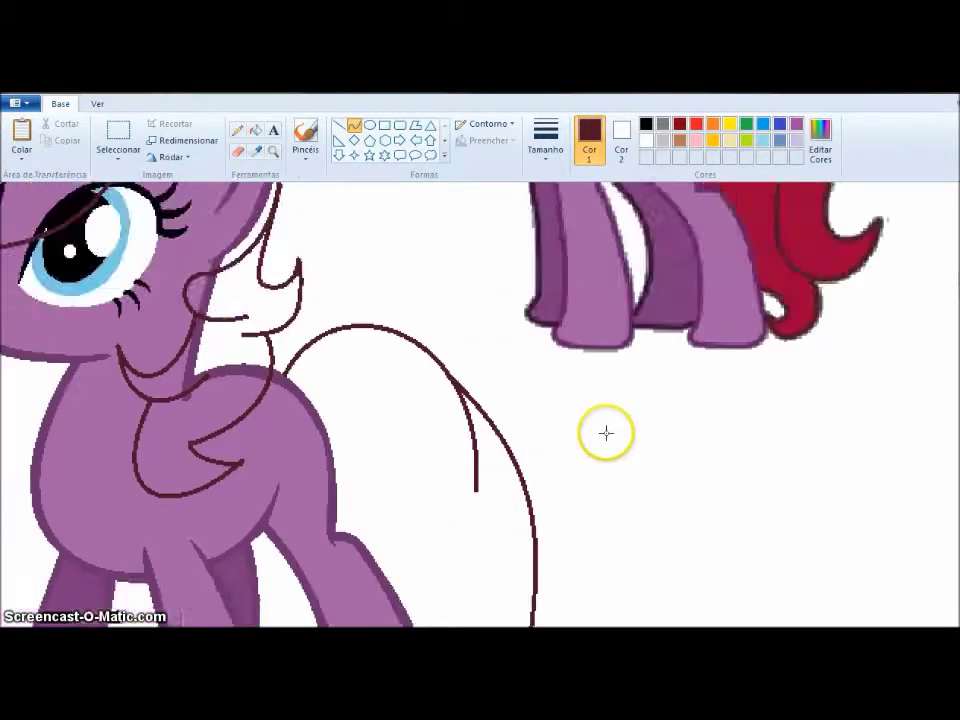
{"action": "key", "text": "ctrl+z"}
Draw the tail's outer edge down from the arch and shape its upturned tip with curves
{"action": "mouse_move", "coordinate": [462, 290]}
{"action": "left_mouse_down"}
{"action": "mouse_move", "coordinate": [559, 483]}
{"action": "mouse_move", "coordinate": [546, 516]}
{"action": "left_mouse_up"}
{"action": "left_click_drag", "start_coordinate": [630, 399], "coordinate": [597, 474]}
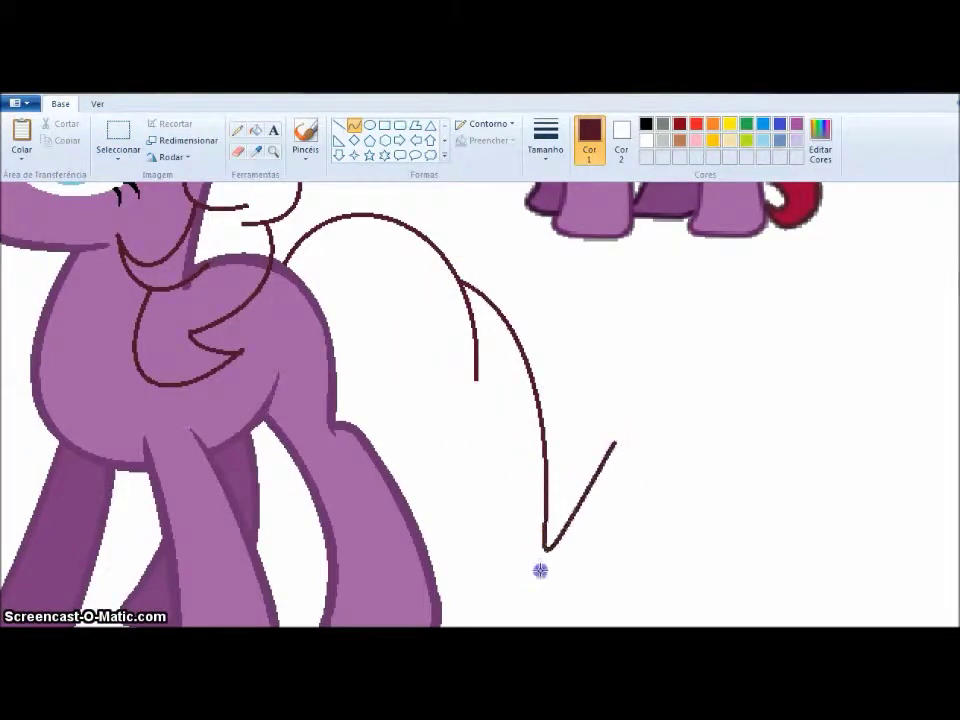
{"action": "left_click_drag", "start_coordinate": [539, 570], "coordinate": [621, 458]}
{"action": "scroll", "coordinate": [491, 407], "scroll_direction": "down", "scroll_amount": 2}
Extend the tail's inner strand line downward and close the underside of the upturned tip with curves
{"action": "left_click_drag", "start_coordinate": [476, 280], "coordinate": [450, 482]}
{"action": "mouse_move", "coordinate": [465, 424]}
{"action": "left_mouse_down"}
{"action": "mouse_move", "coordinate": [451, 418]}
{"action": "mouse_move", "coordinate": [501, 583]}
{"action": "left_mouse_up"}
{"action": "scroll", "coordinate": [452, 418], "scroll_direction": "up", "scroll_amount": 5}
{"action": "scroll", "coordinate": [604, 422], "scroll_direction": "down", "scroll_amount": 3}
{"action": "key", "text": "ctrl+z"}
{"action": "mouse_move", "coordinate": [488, 485]}
{"action": "left_mouse_down"}
{"action": "mouse_move", "coordinate": [476, 448]}
{"action": "mouse_move", "coordinate": [472, 500]}
{"action": "left_mouse_up"}
{"action": "mouse_move", "coordinate": [501, 583]}
{"action": "left_mouse_down"}
{"action": "mouse_move", "coordinate": [615, 446]}
{"action": "mouse_move", "coordinate": [658, 553]}
{"action": "left_mouse_up"}
{"action": "scroll", "coordinate": [504, 396], "scroll_direction": "up", "scroll_amount": 5}
Outline the tail's bottom curl across the hind hoof and its inner edge behind the rump
{"action": "scroll", "coordinate": [511, 372], "scroll_direction": "down", "scroll_amount": 9}
{"action": "left_click_drag", "start_coordinate": [511, 372], "coordinate": [381, 392]}
{"action": "mouse_move", "coordinate": [455, 400]}
{"action": "left_mouse_down"}
{"action": "mouse_move", "coordinate": [399, 463]}
{"action": "mouse_move", "coordinate": [428, 454]}
{"action": "mouse_move", "coordinate": [458, 482]}
{"action": "left_mouse_up"}
{"action": "scroll", "coordinate": [399, 463], "scroll_direction": "up", "scroll_amount": 5}
{"action": "scroll", "coordinate": [381, 407], "scroll_direction": "down", "scroll_amount": 4}
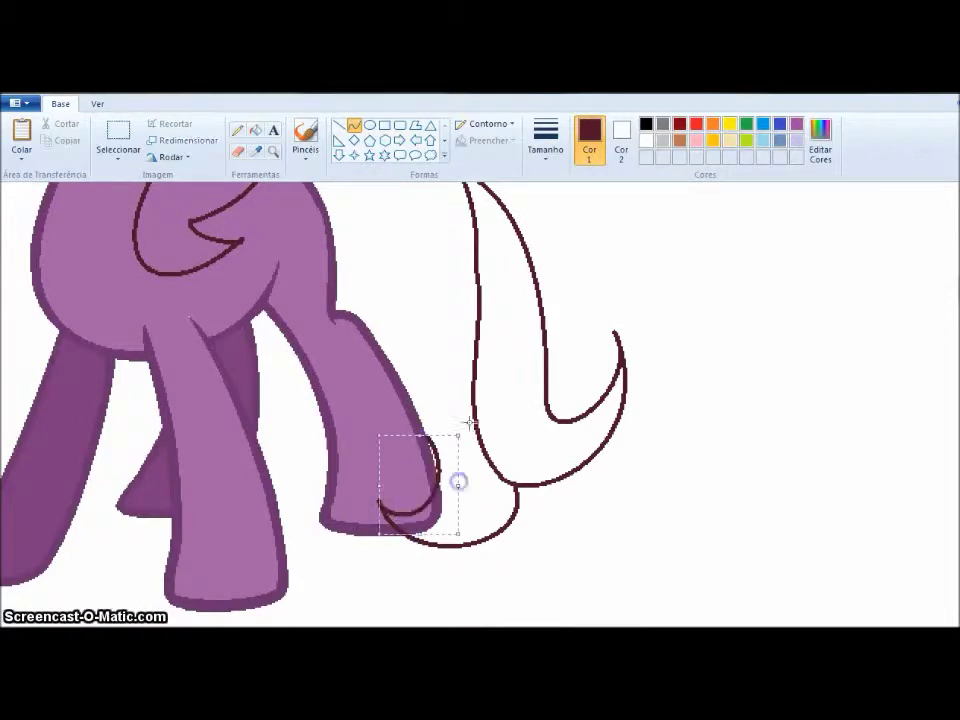
{"action": "scroll", "coordinate": [373, 422], "scroll_direction": "up", "scroll_amount": 5}
{"action": "scroll", "coordinate": [339, 450], "scroll_direction": "down", "scroll_amount": 3}
{"action": "mouse_move", "coordinate": [326, 425]}
{"action": "left_mouse_down"}
{"action": "mouse_move", "coordinate": [356, 497]}
{"action": "mouse_move", "coordinate": [326, 527]}
{"action": "left_mouse_up"}
{"action": "scroll", "coordinate": [399, 364], "scroll_direction": "down", "scroll_amount": 5}
Fill the back mane and tail with the crimson sampled from the reference pony's hair
{"action": "scroll", "coordinate": [399, 364], "scroll_direction": "up", "scroll_amount": 7}
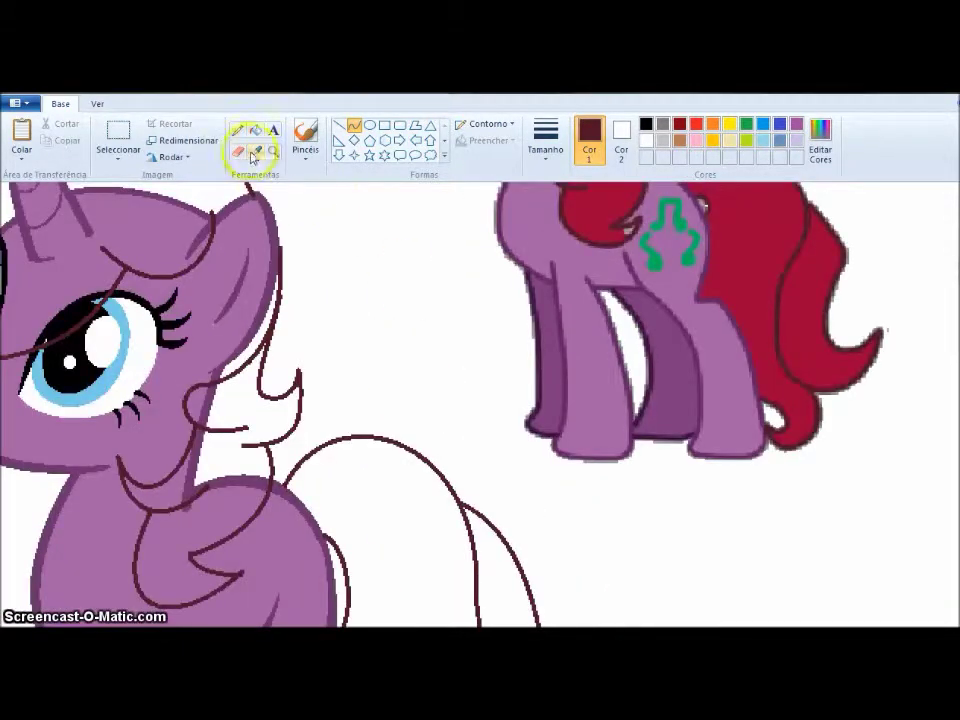
{"action": "left_click", "coordinate": [588, 195]}
{"action": "left_click", "coordinate": [264, 418]}
{"action": "left_click", "coordinate": [185, 410]}
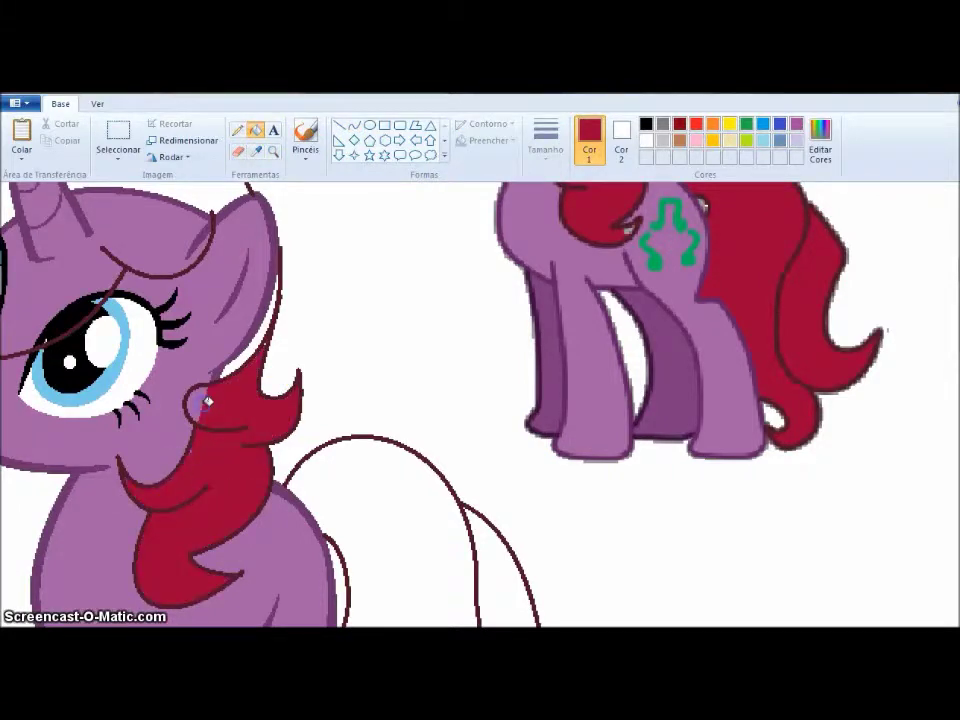
{"action": "scroll", "coordinate": [193, 392], "scroll_direction": "down", "scroll_amount": 2}
{"action": "scroll", "coordinate": [407, 476], "scroll_direction": "up", "scroll_amount": 2}
Fill the white areas inside the front mane outline with the same crimson
{"action": "scroll", "coordinate": [429, 497], "scroll_direction": "left", "scroll_amount": 1}
{"action": "scroll", "coordinate": [296, 403], "scroll_direction": "up", "scroll_amount": 5}
{"action": "scroll", "coordinate": [296, 403], "scroll_direction": "left", "scroll_amount": 3}
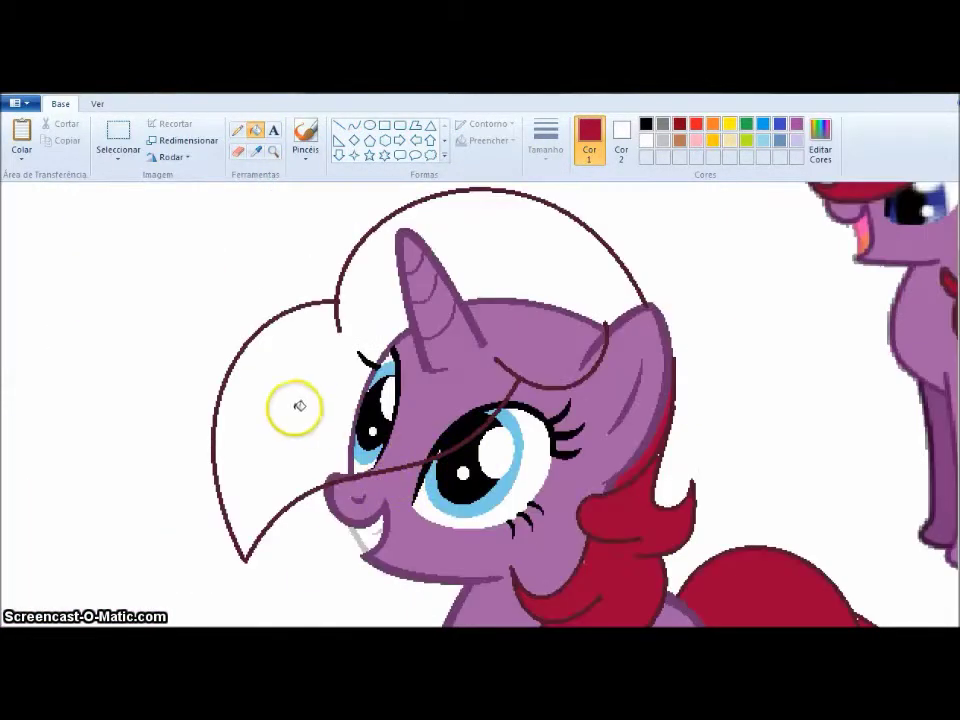
{"action": "left_click", "coordinate": [296, 403]}
Draw a curve across the base of the horn in the dark maroon of the mane outline
{"action": "left_click", "coordinate": [354, 126]}
{"action": "left_click", "coordinate": [256, 150]}
{"action": "left_click", "coordinate": [404, 327]}
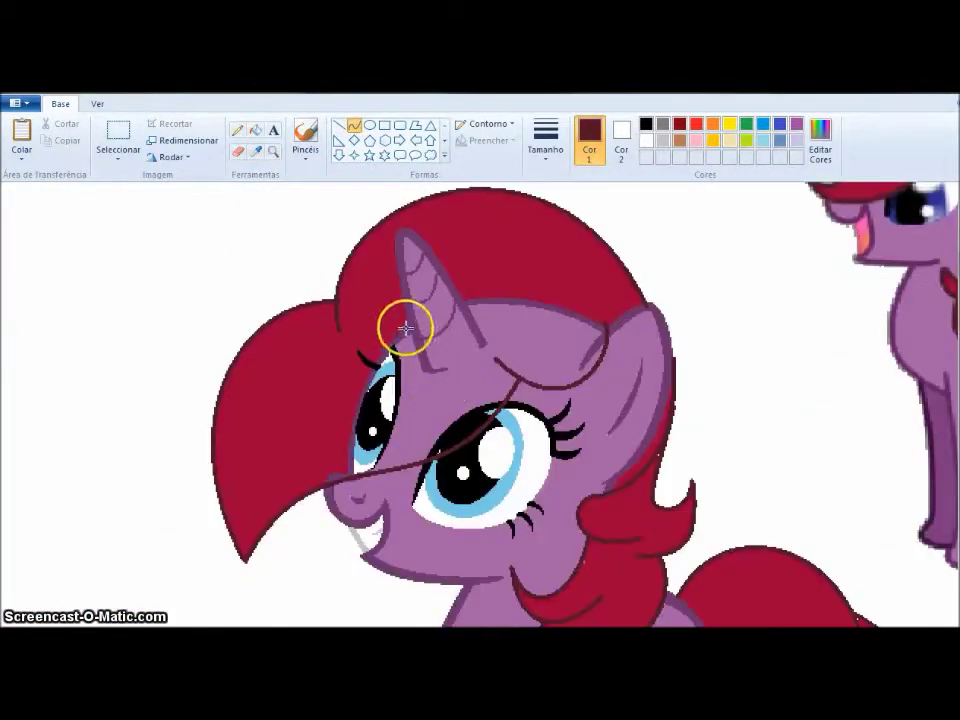
{"action": "left_click", "coordinate": [256, 130]}
{"action": "left_click", "coordinate": [437, 334]}
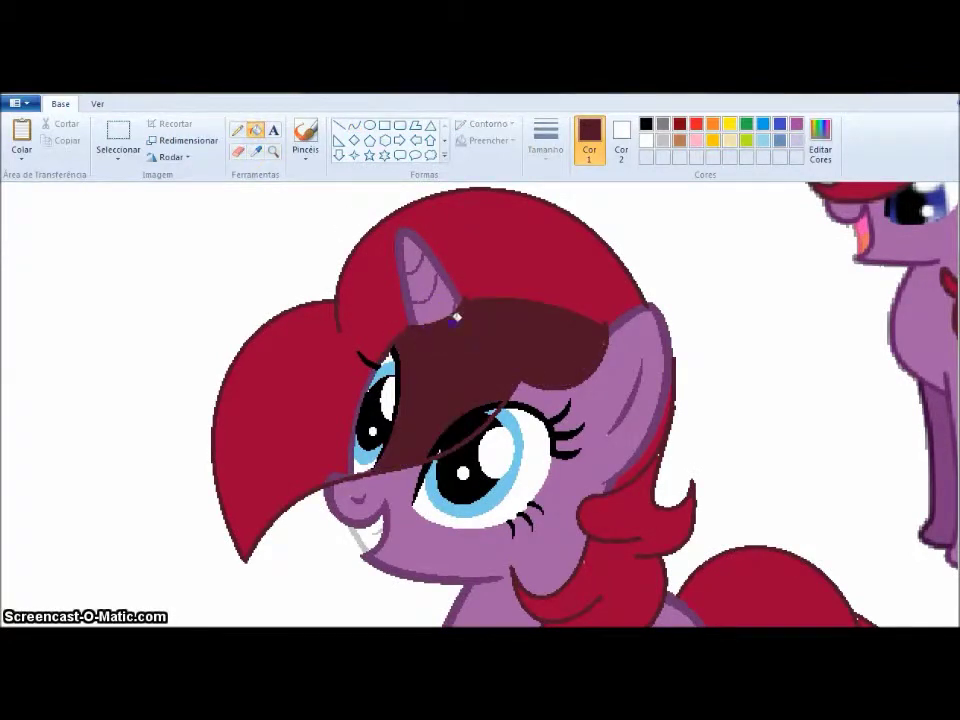
{"action": "key", "text": "ctrl+z"}
{"action": "key", "text": "ctrl+z"}
Fill the forehead and the covered far eye with crimson so the front mane is one solid shape
{"action": "left_click", "coordinate": [421, 358]}
{"action": "left_click", "coordinate": [453, 353]}
{"action": "left_click", "coordinate": [381, 398]}
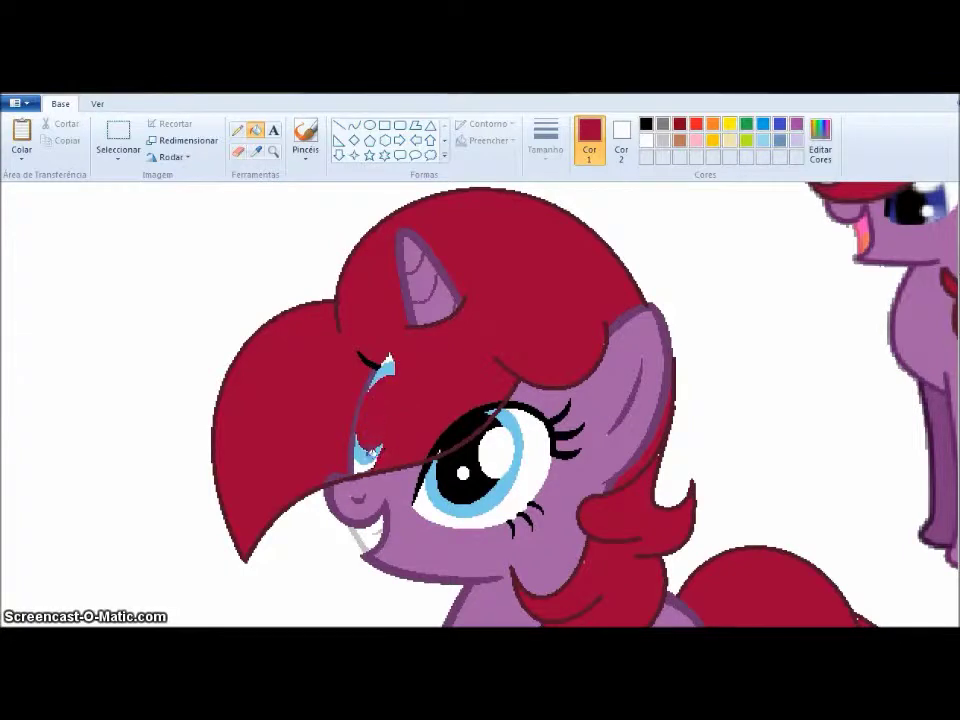
{"action": "left_click", "coordinate": [353, 361]}
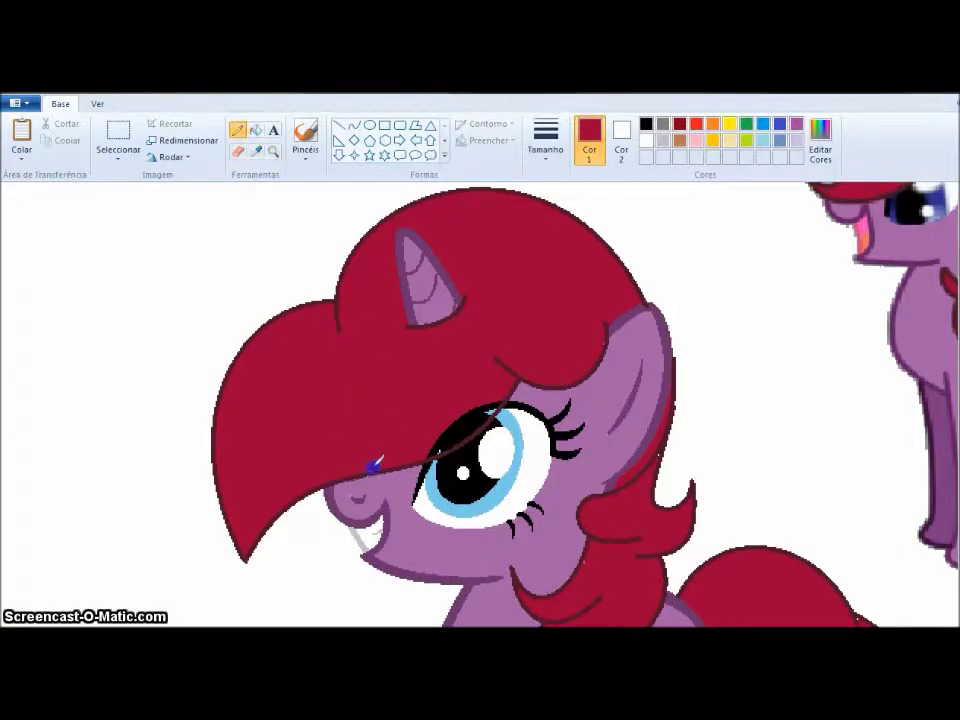
Fill the part of the near eye covered by the fringe with crimson and touch up leftover specks with the Pencil
{"action": "left_click", "coordinate": [255, 129]}
{"action": "left_click", "coordinate": [489, 405]}
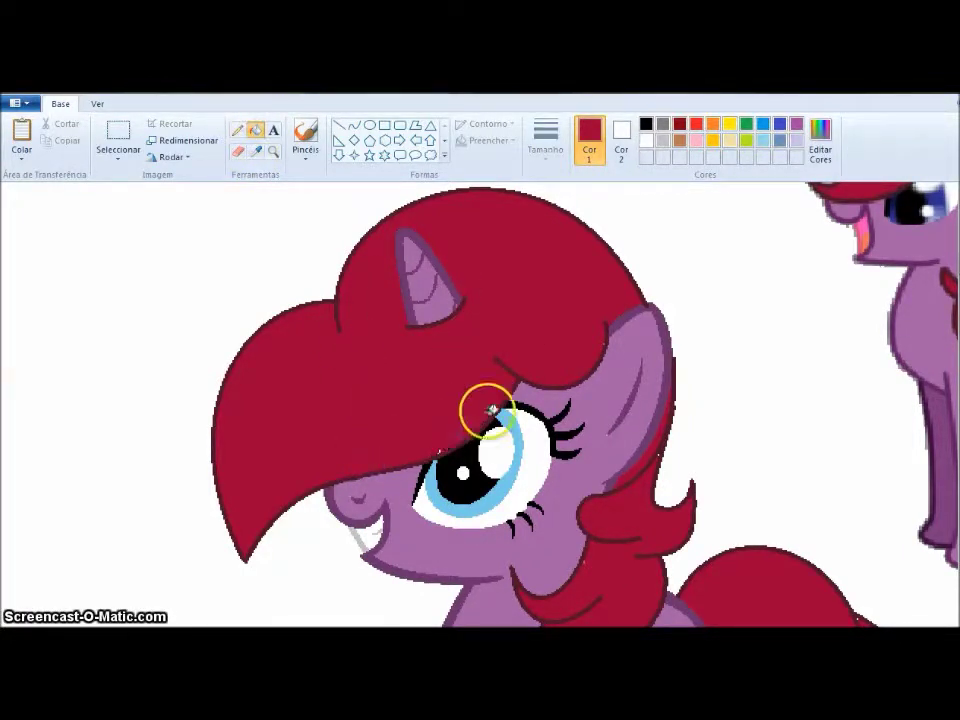
{"action": "left_click", "coordinate": [237, 129]}
{"action": "left_click", "coordinate": [439, 437]}
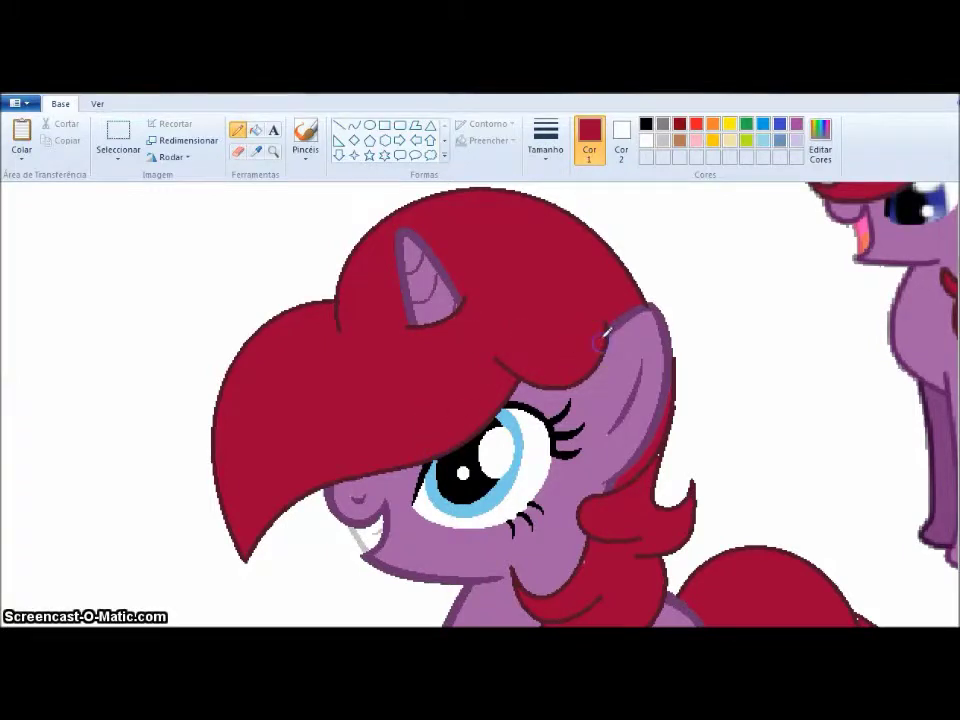
Touch up the back mane and tail with the Pencil, using crimson for the hair and maroon for the outlines
{"action": "scroll", "coordinate": [590, 457], "scroll_direction": "down", "scroll_amount": 2}
{"action": "left_click", "coordinate": [590, 457]}
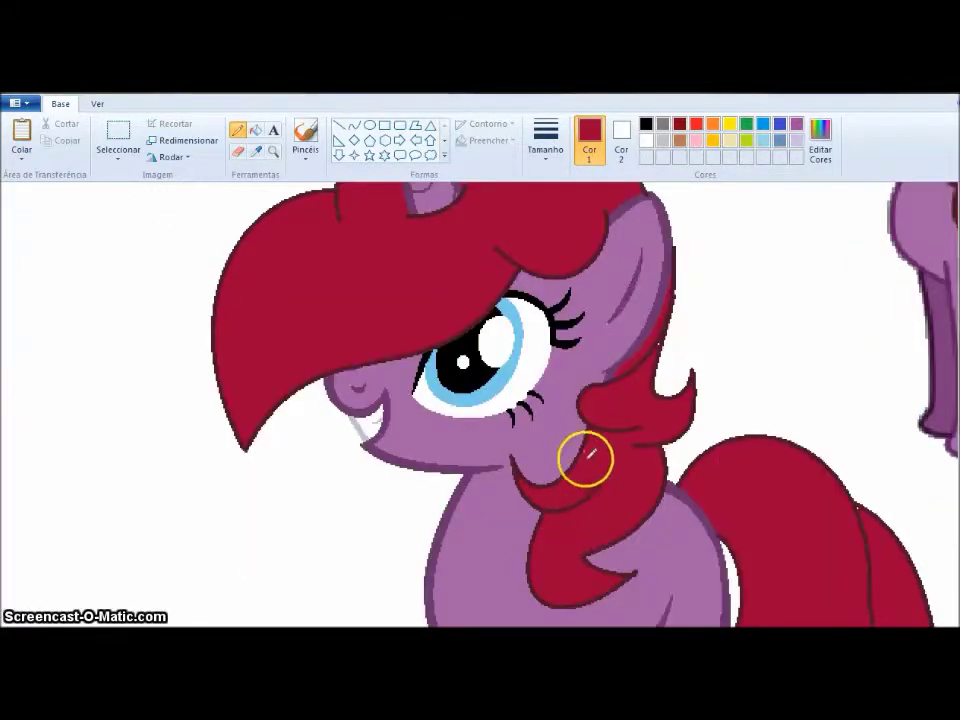
{"action": "left_click", "coordinate": [519, 266]}
{"action": "left_click", "coordinate": [671, 375]}
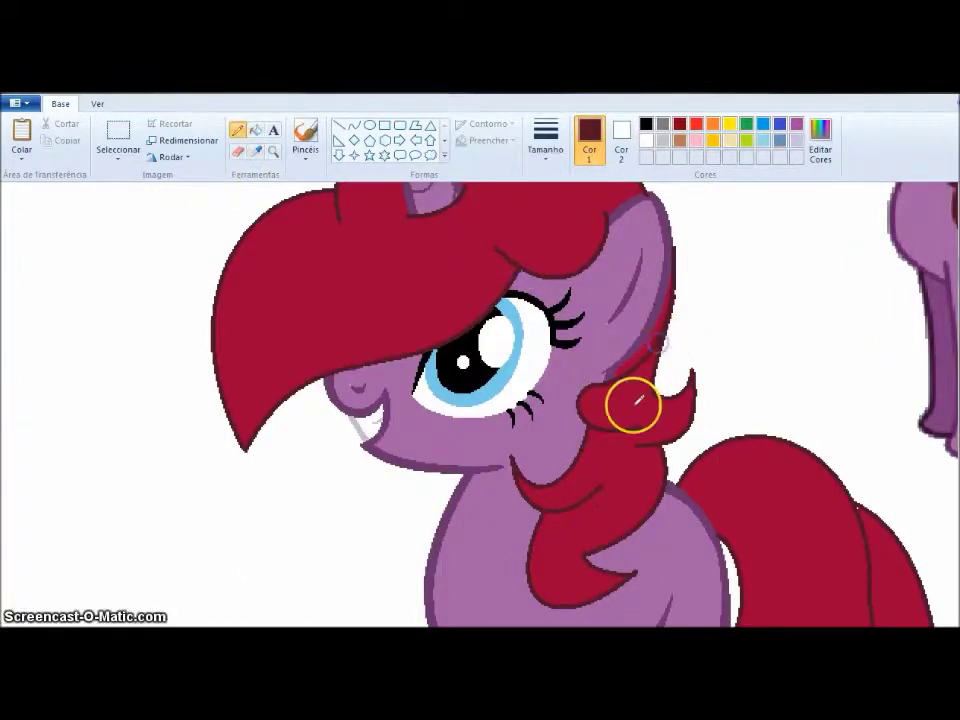
{"action": "scroll", "coordinate": [750, 444], "scroll_direction": "down", "scroll_amount": 5}
{"action": "scroll", "coordinate": [750, 444], "scroll_direction": "right", "scroll_amount": 3}
{"action": "left_click", "coordinate": [505, 510]}
Taper the loose ends of the mane's maroon strand lines by covering their edges with crimson curves
{"action": "scroll", "coordinate": [505, 510], "scroll_direction": "up", "scroll_amount": 8}
{"action": "scroll", "coordinate": [364, 429], "scroll_direction": "left", "scroll_amount": 2}
{"action": "scroll", "coordinate": [549, 399], "scroll_direction": "down", "scroll_amount": 4}
{"action": "scroll", "coordinate": [549, 399], "scroll_direction": "up", "scroll_amount": 4}
{"action": "left_click", "coordinate": [273, 151]}
{"action": "left_click", "coordinate": [259, 336]}
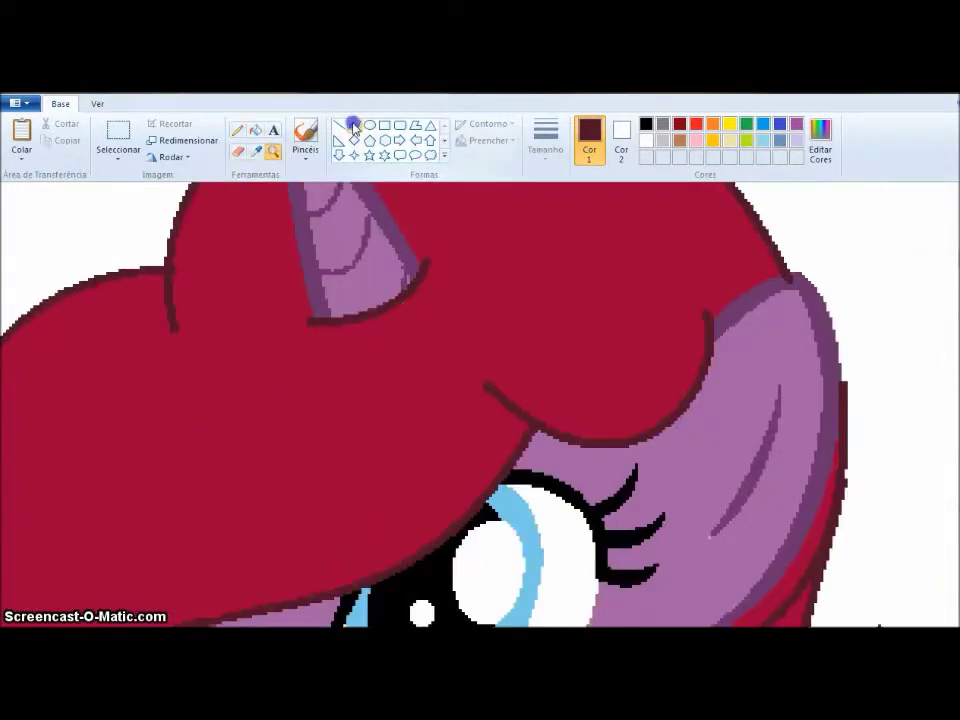
{"action": "left_click", "coordinate": [354, 125]}
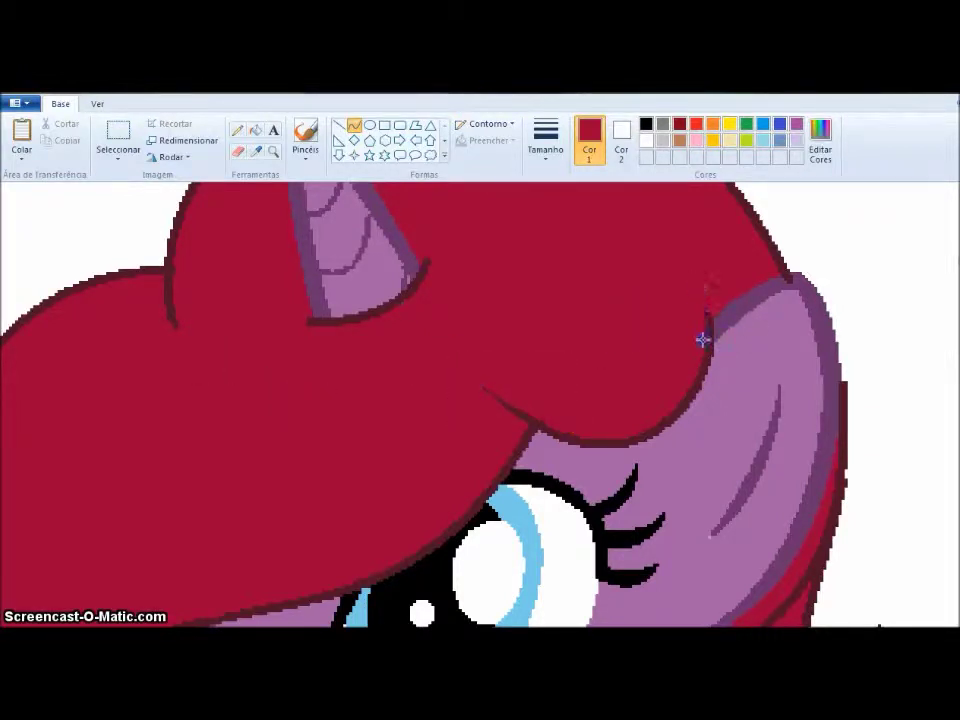
{"action": "scroll", "coordinate": [349, 377], "scroll_direction": "down", "scroll_amount": 5}
{"action": "left_click_drag", "start_coordinate": [766, 452], "coordinate": [810, 461]}
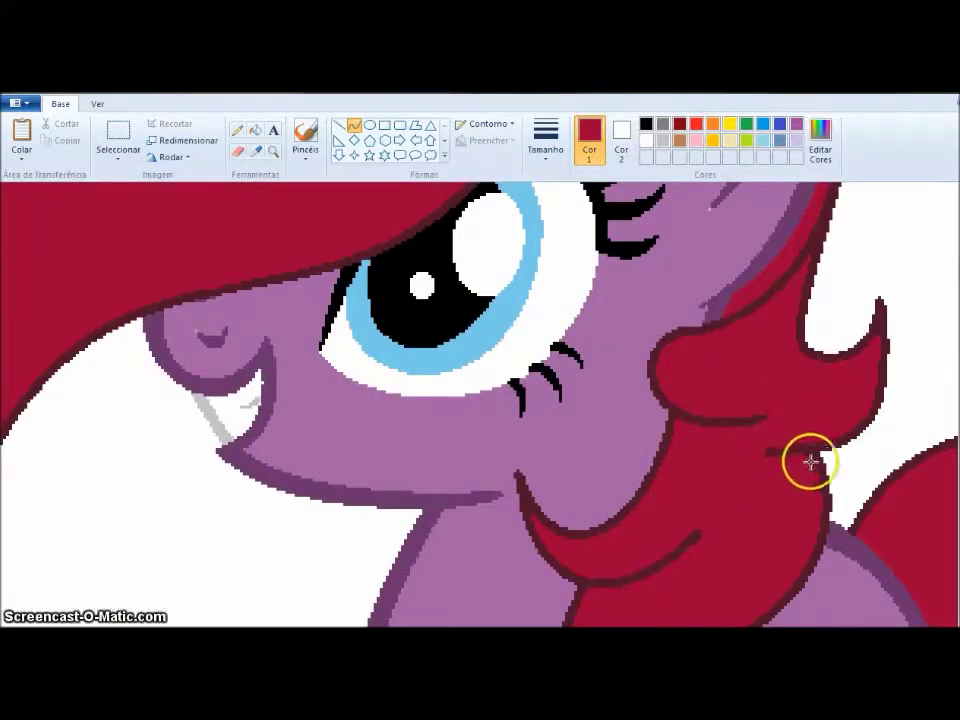
{"action": "scroll", "coordinate": [637, 481], "scroll_direction": "down", "scroll_amount": 3}
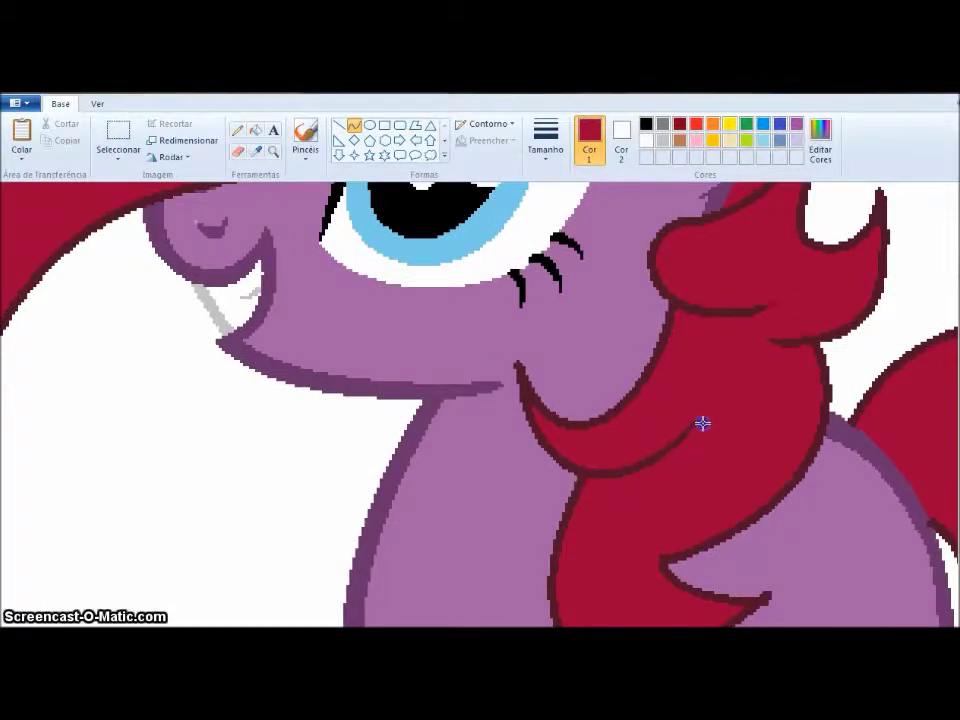
Recolour the near eye's iris with the dark blue sampled from the reference pony's eye
{"action": "left_click", "coordinate": [272, 150]}
{"action": "right_click", "coordinate": [280, 388]}
{"action": "right_click", "coordinate": [280, 388]}
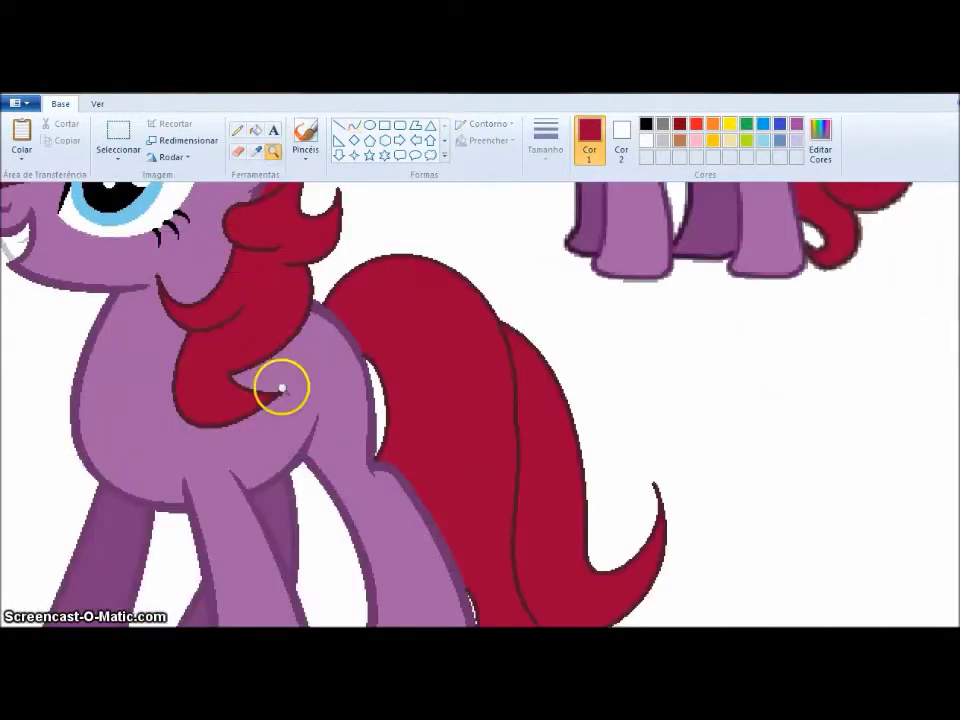
{"action": "right_click", "coordinate": [280, 388]}
{"action": "left_click", "coordinate": [542, 444]}
{"action": "left_click", "coordinate": [245, 130]}
{"action": "left_click", "coordinate": [476, 398]}
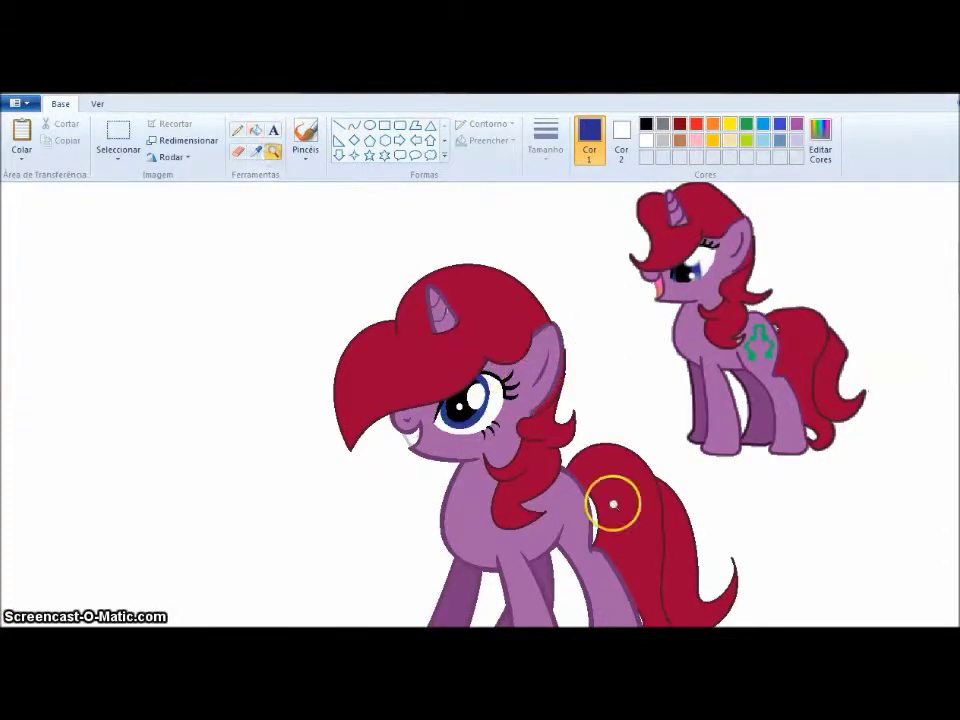
Draw a small circle as a note head on blank canvas beside the pony, in the green of the reference cutie mark
{"action": "scroll", "coordinate": [613, 503], "scroll_direction": "up", "scroll_amount": 1}
{"action": "scroll", "coordinate": [690, 414], "scroll_direction": "up", "scroll_amount": 3}
{"action": "left_click", "coordinate": [369, 124]}
{"action": "left_click", "coordinate": [546, 141]}
{"action": "left_click", "coordinate": [565, 240]}
{"action": "scroll", "coordinate": [528, 366], "scroll_direction": "down", "scroll_amount": 2}
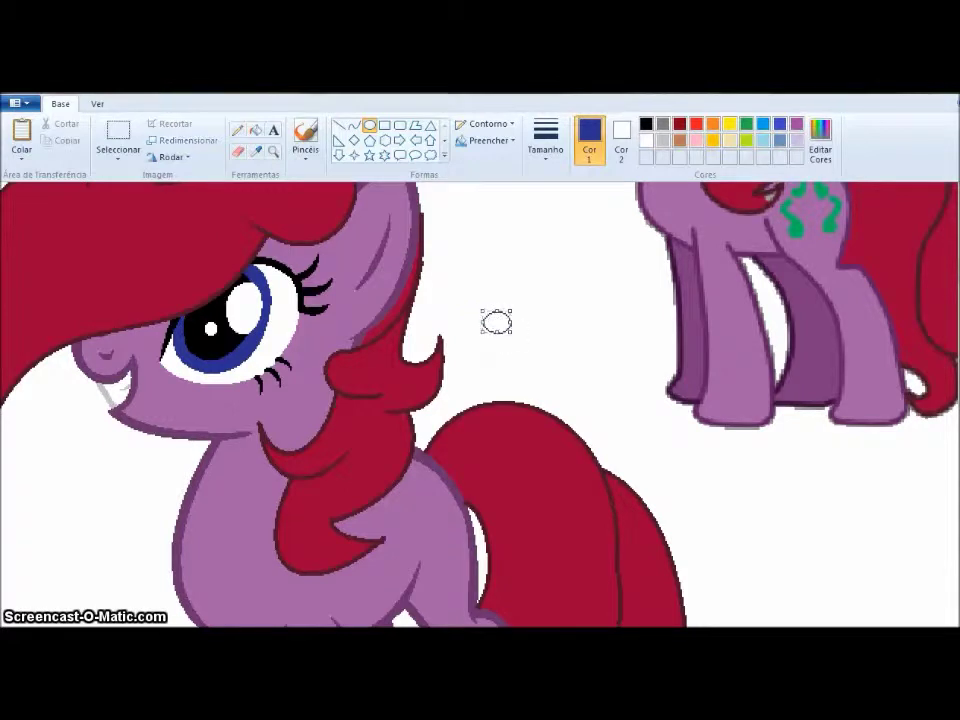
{"action": "left_click", "coordinate": [258, 151]}
{"action": "left_click", "coordinate": [797, 215]}
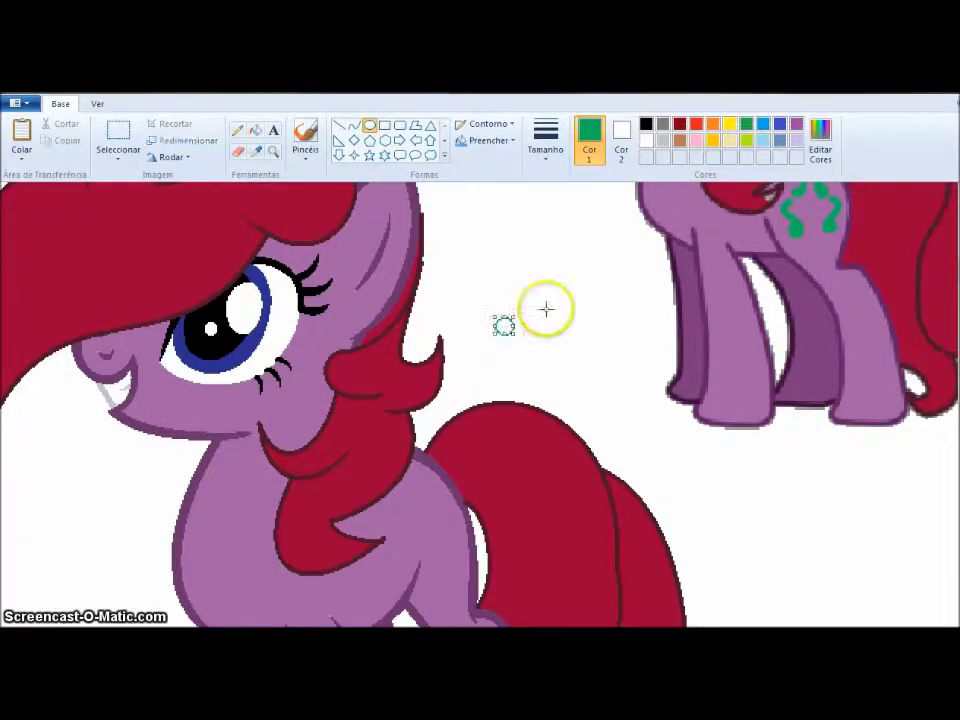
Add a slanted stem and flag to the green note head with thicker straight lines
{"action": "left_click", "coordinate": [339, 125]}
{"action": "left_click", "coordinate": [545, 140]}
{"action": "left_click", "coordinate": [572, 214]}
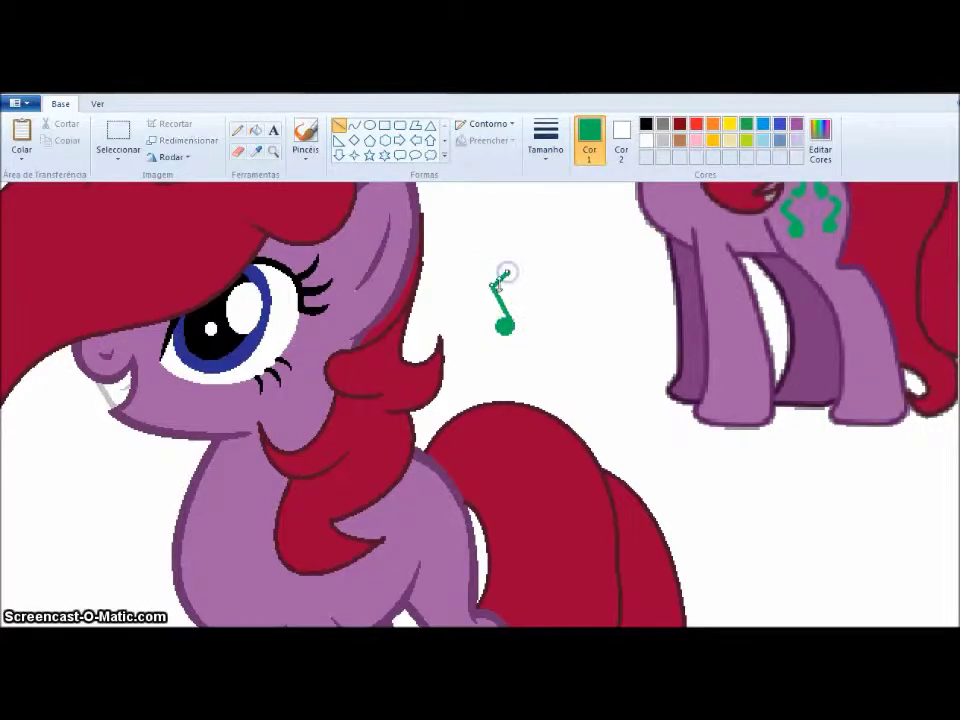
Copy the green music note, place the copy beside the original and flip it horizontally
{"action": "left_click", "coordinate": [118, 135]}
{"action": "left_click_drag", "start_coordinate": [476, 261], "coordinate": [516, 328]}
{"action": "key", "text": "ctrl+c"}
{"action": "left_click", "coordinate": [20, 135]}
{"action": "left_click_drag", "start_coordinate": [22, 220], "coordinate": [533, 294]}
{"action": "left_click", "coordinate": [178, 162]}
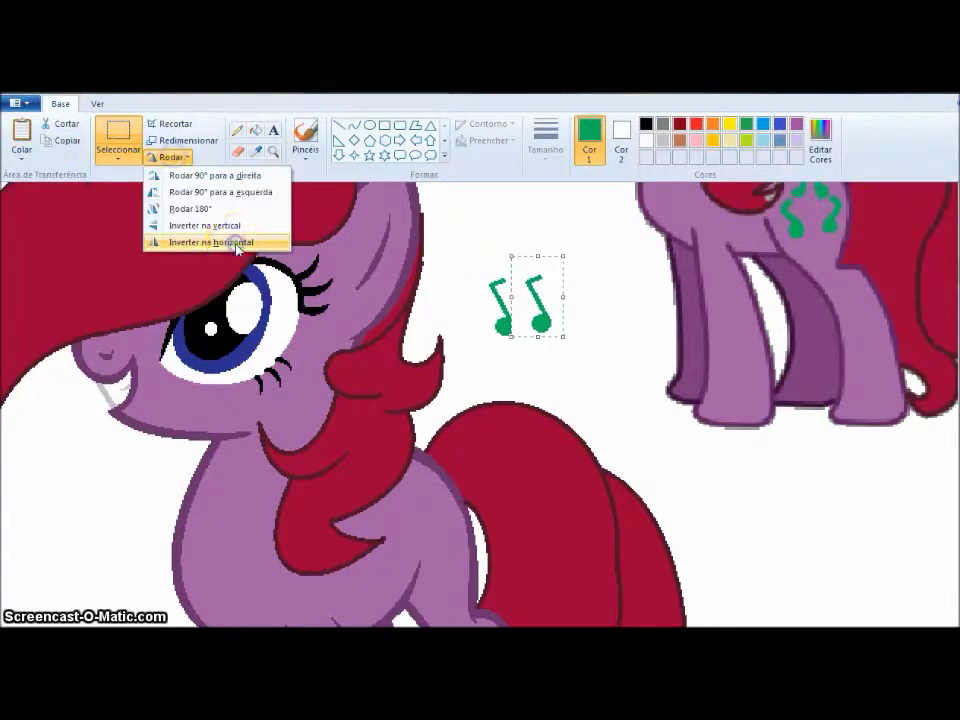
{"action": "left_click", "coordinate": [231, 242]}
{"action": "left_click", "coordinate": [617, 300]}
{"action": "left_click", "coordinate": [333, 220]}
Draw two small green circles side by side above the two notes and fill them with the same green
{"action": "scroll", "coordinate": [333, 220], "scroll_direction": "up", "scroll_amount": 2}
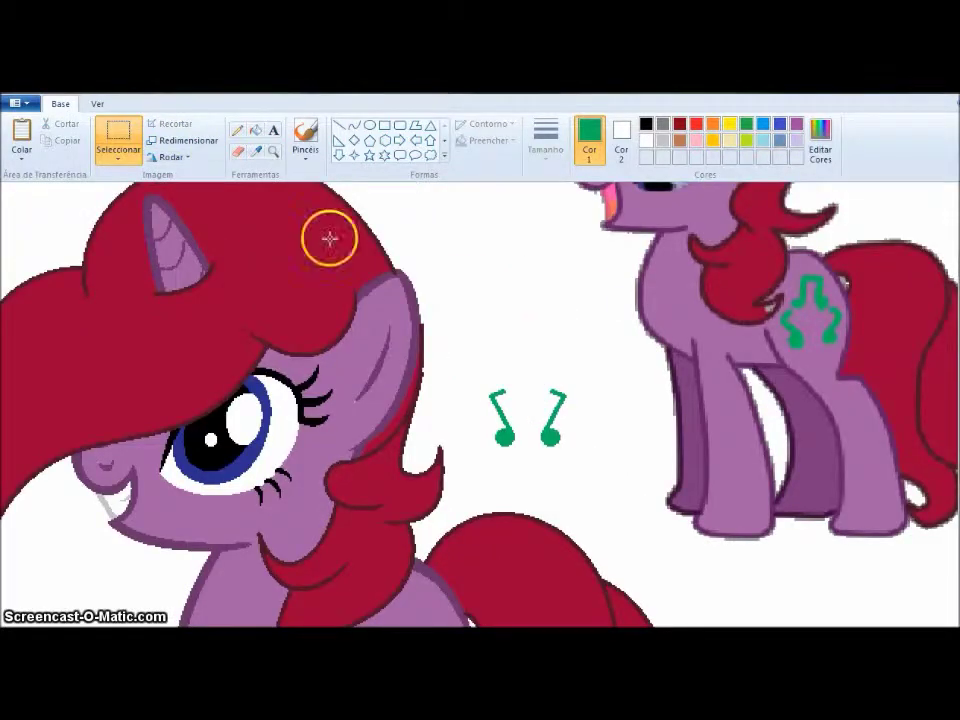
{"action": "left_click", "coordinate": [370, 125]}
{"action": "left_click", "coordinate": [481, 316]}
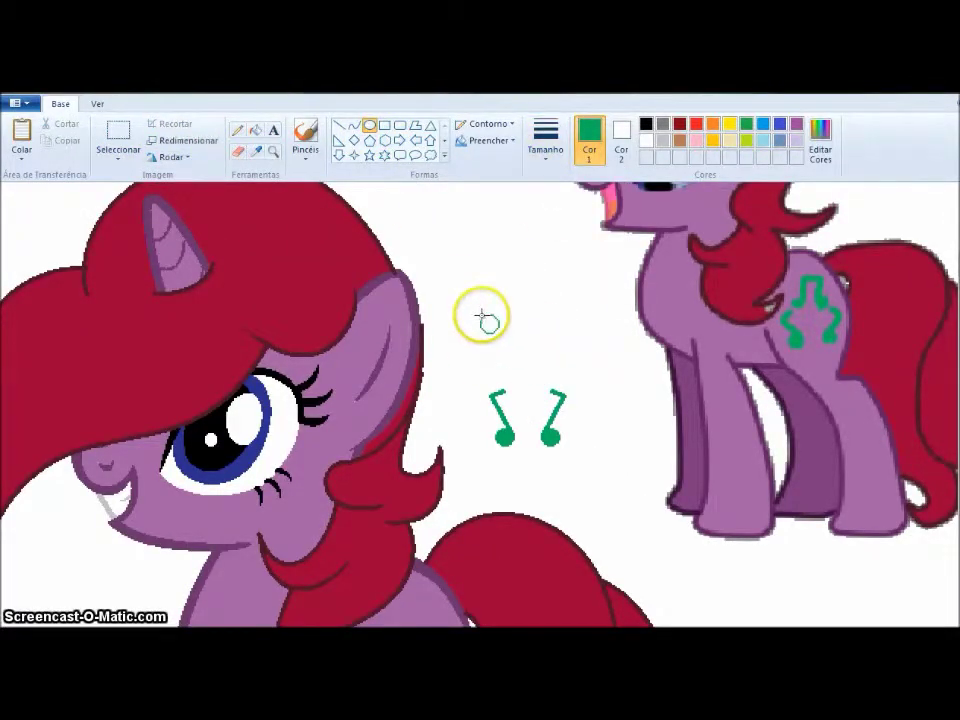
{"action": "left_click_drag", "start_coordinate": [487, 339], "coordinate": [488, 326]}
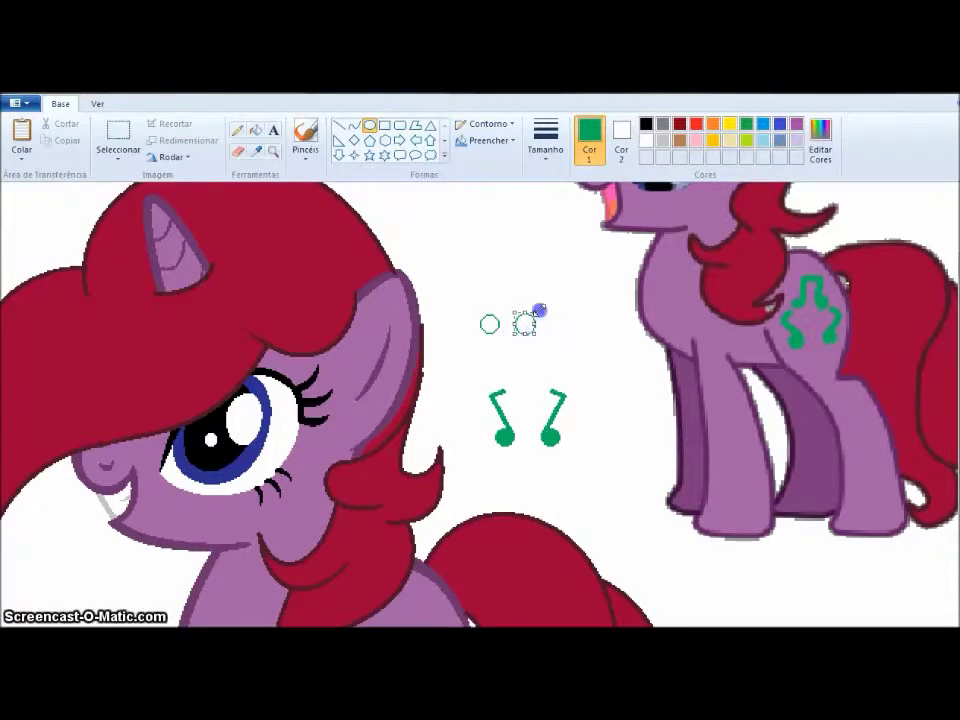
{"action": "left_click", "coordinate": [256, 130]}
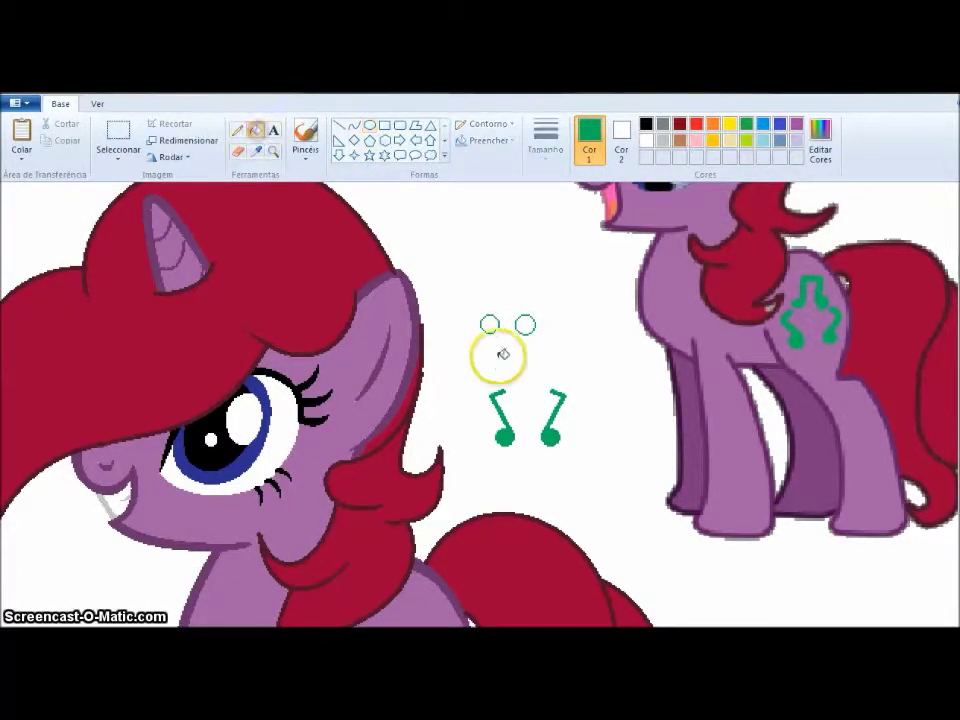
Connect the two upper note heads with thick green vertical stems and a horizontal beam
{"action": "left_click", "coordinate": [339, 124]}
{"action": "left_click", "coordinate": [545, 140]}
{"action": "left_click", "coordinate": [553, 219]}
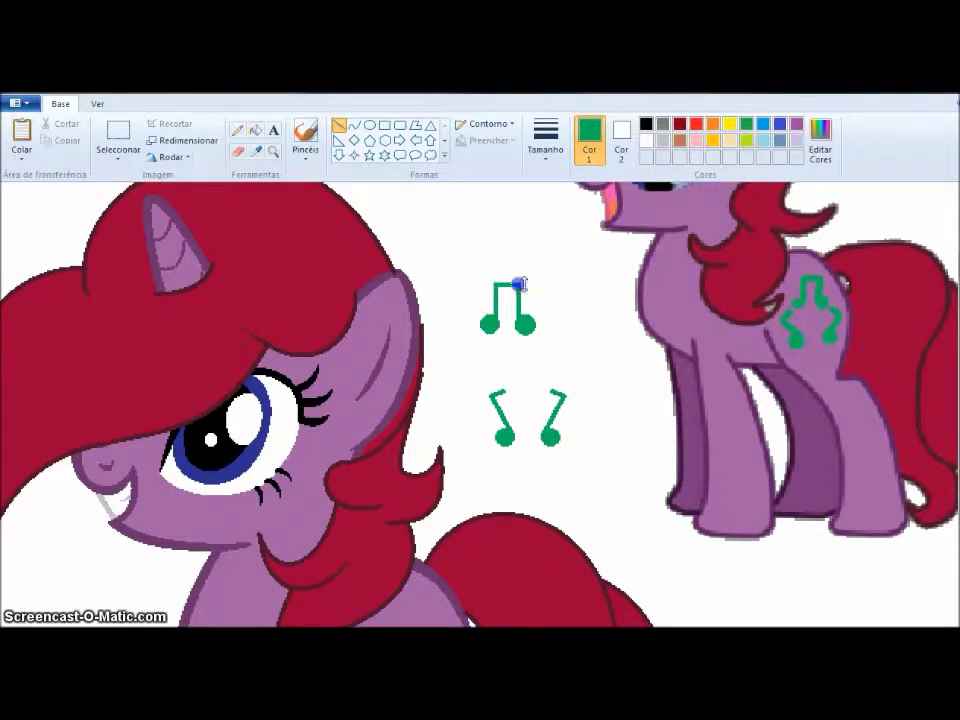
Select the green music notes and move them together so the two slanted notes flank the beamed pair from below
{"action": "left_click", "coordinate": [118, 140]}
{"action": "mouse_move", "coordinate": [474, 266]}
{"action": "left_mouse_down"}
{"action": "mouse_move", "coordinate": [545, 341]}
{"action": "mouse_move", "coordinate": [528, 360]}
{"action": "mouse_move", "coordinate": [574, 461]}
{"action": "left_mouse_up"}
{"action": "left_click", "coordinate": [118, 160]}
{"action": "left_click", "coordinate": [150, 208]}
{"action": "mouse_move", "coordinate": [576, 395]}
{"action": "left_mouse_down"}
{"action": "mouse_move", "coordinate": [544, 393]}
{"action": "mouse_move", "coordinate": [581, 391]}
{"action": "mouse_move", "coordinate": [557, 419]}
{"action": "mouse_move", "coordinate": [575, 380]}
{"action": "left_mouse_up"}
{"action": "left_click", "coordinate": [587, 444]}
{"action": "left_click_drag", "start_coordinate": [486, 433], "coordinate": [480, 393]}
{"action": "left_click", "coordinate": [612, 507]}
{"action": "left_click", "coordinate": [465, 408]}
{"action": "left_click_drag", "start_coordinate": [501, 469], "coordinate": [478, 402]}
{"action": "left_click_drag", "start_coordinate": [500, 437], "coordinate": [491, 403]}
{"action": "left_click", "coordinate": [628, 418]}
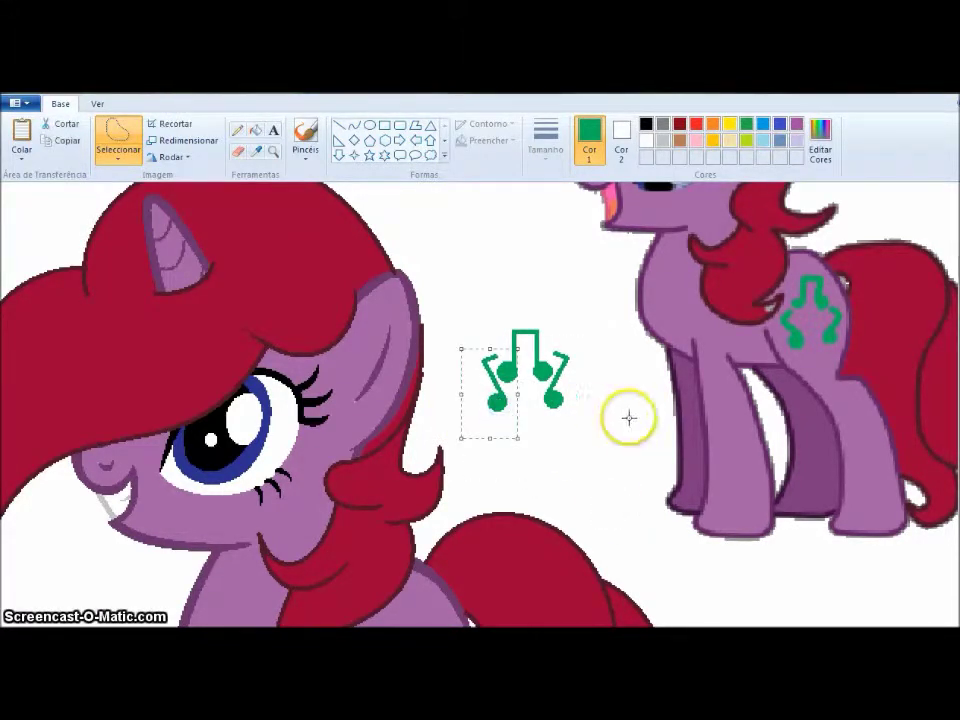
Select the whole music-note cluster and move it onto the pony's flank as its cutie mark
{"action": "left_click", "coordinate": [118, 160]}
{"action": "left_click", "coordinate": [150, 193]}
{"action": "left_click_drag", "start_coordinate": [469, 302], "coordinate": [434, 527]}
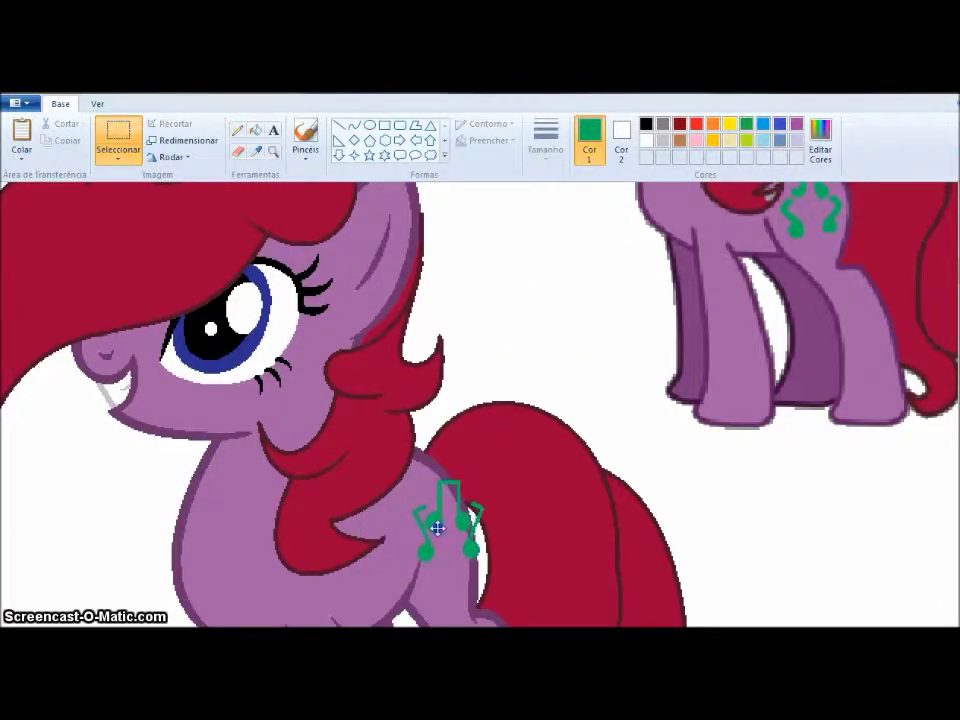
{"action": "left_click", "coordinate": [684, 429]}
Redraw the dark purple outline of the pony's hindquarters over the music notes using curves in the sampled outline colour
{"action": "scroll", "coordinate": [482, 499], "scroll_direction": "up", "scroll_amount": 4}
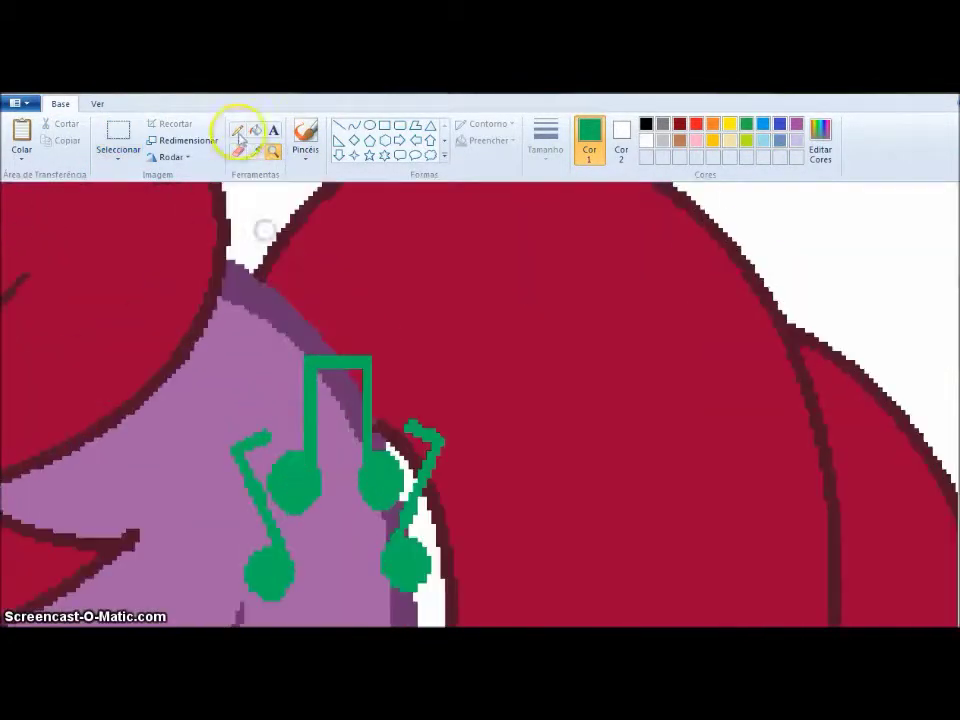
{"action": "left_click", "coordinate": [354, 124]}
{"action": "left_click", "coordinate": [545, 145]}
{"action": "left_click", "coordinate": [256, 151]}
{"action": "left_click", "coordinate": [296, 364]}
{"action": "left_click_drag", "start_coordinate": [407, 591], "coordinate": [387, 598]}
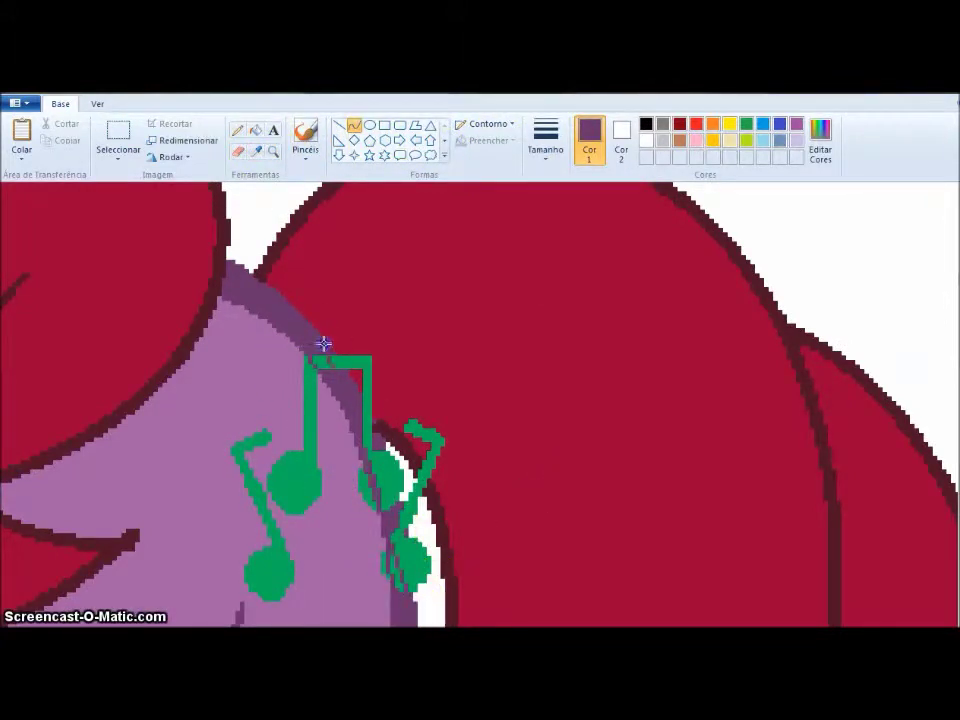
{"action": "left_click", "coordinate": [393, 466]}
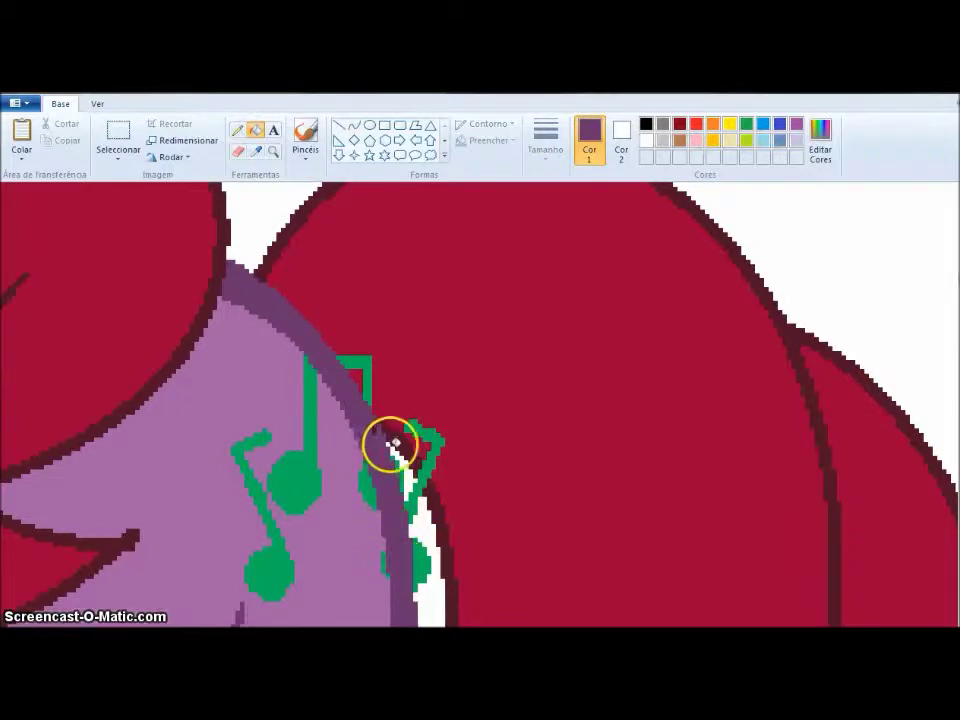
Remove the green note parts overhanging the tail by filling them crimson and redrawing the tail's dark red outline
{"action": "left_click", "coordinate": [256, 151]}
{"action": "left_click", "coordinate": [380, 300]}
{"action": "left_click", "coordinate": [367, 361]}
{"action": "left_click", "coordinate": [354, 125]}
{"action": "left_click", "coordinate": [435, 503]}
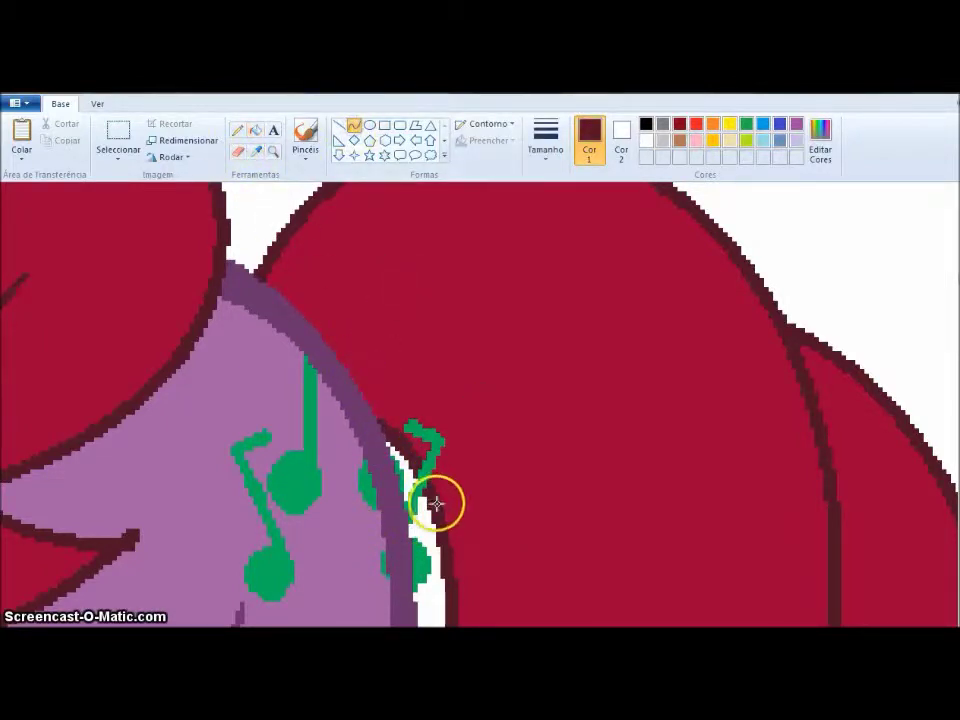
{"action": "left_click", "coordinate": [480, 448]}
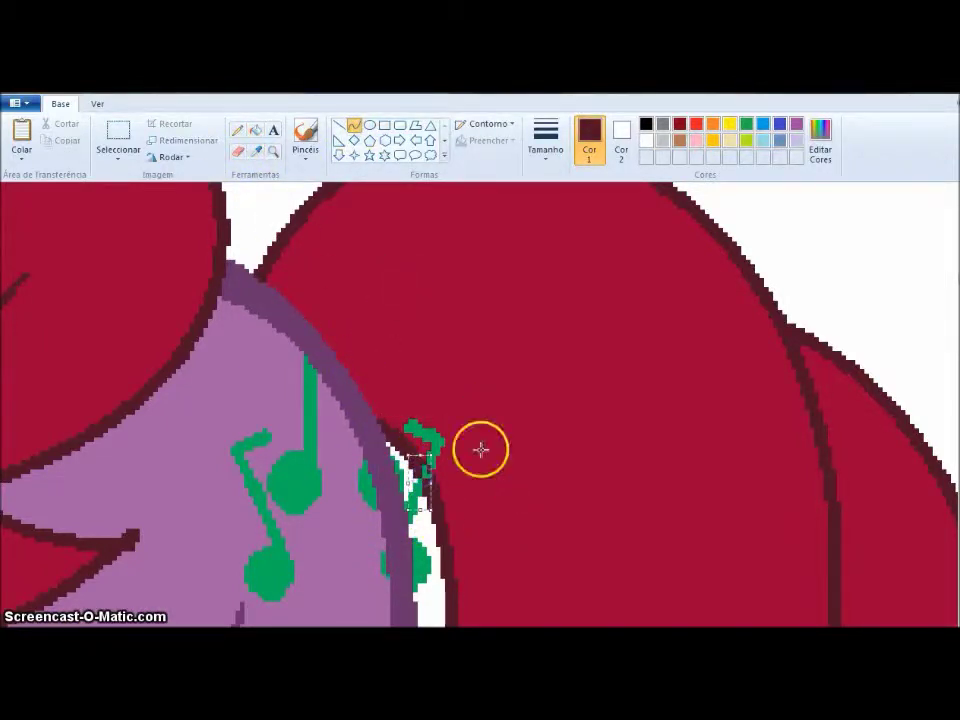
{"action": "left_click", "coordinate": [255, 130]}
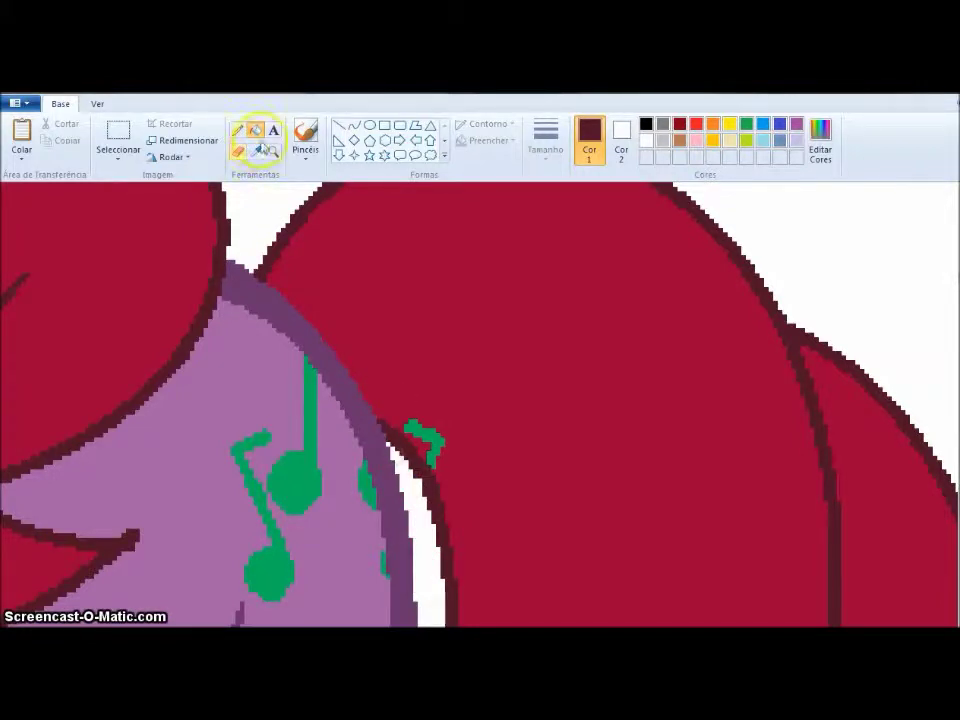
{"action": "key", "text": "ctrl+Page_Down"}
Select the reference pony and delete it from the canvas, leaving only the redrawn unicorn
{"action": "left_click", "coordinate": [273, 151]}
{"action": "right_click", "coordinate": [251, 420]}
{"action": "right_click", "coordinate": [433, 514]}
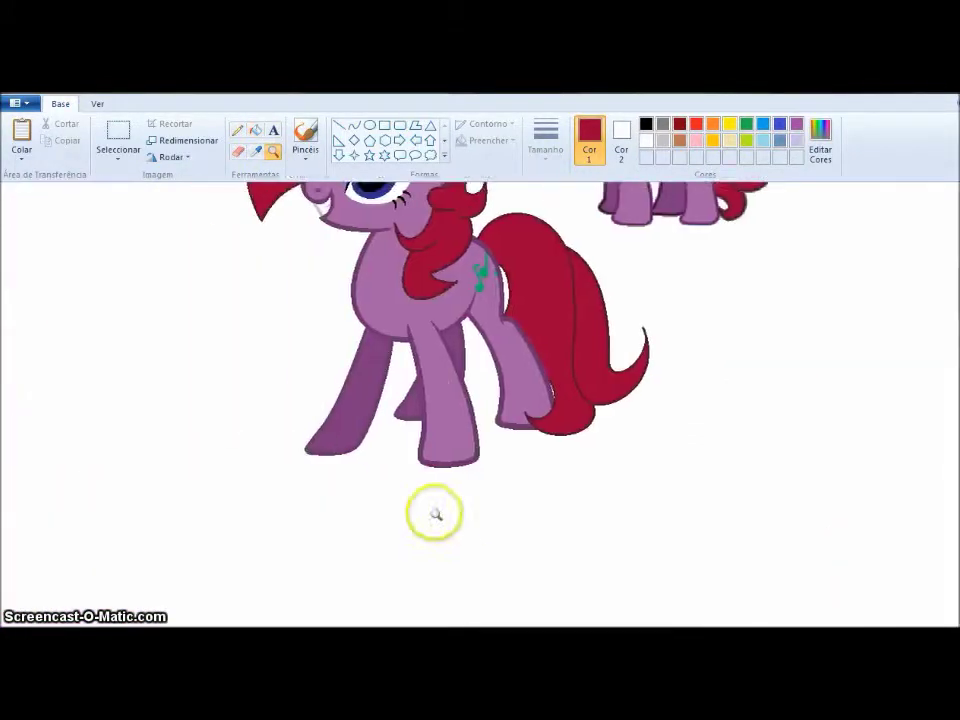
{"action": "left_click", "coordinate": [228, 283]}
{"action": "right_click", "coordinate": [228, 283]}
{"action": "left_click", "coordinate": [118, 140]}
{"action": "left_click_drag", "start_coordinate": [574, 272], "coordinate": [615, 427]}
{"action": "left_click", "coordinate": [66, 123]}
{"action": "key", "text": "Delete"}
Draw a large square to the left of the pony and fill it with purple
{"action": "left_click", "coordinate": [385, 125]}
{"action": "left_click_drag", "start_coordinate": [115, 255], "coordinate": [349, 492]}
{"action": "left_click", "coordinate": [621, 130]}
Draw lavender ovals of different sizes scattered across the purple square
{"action": "left_click", "coordinate": [369, 125]}
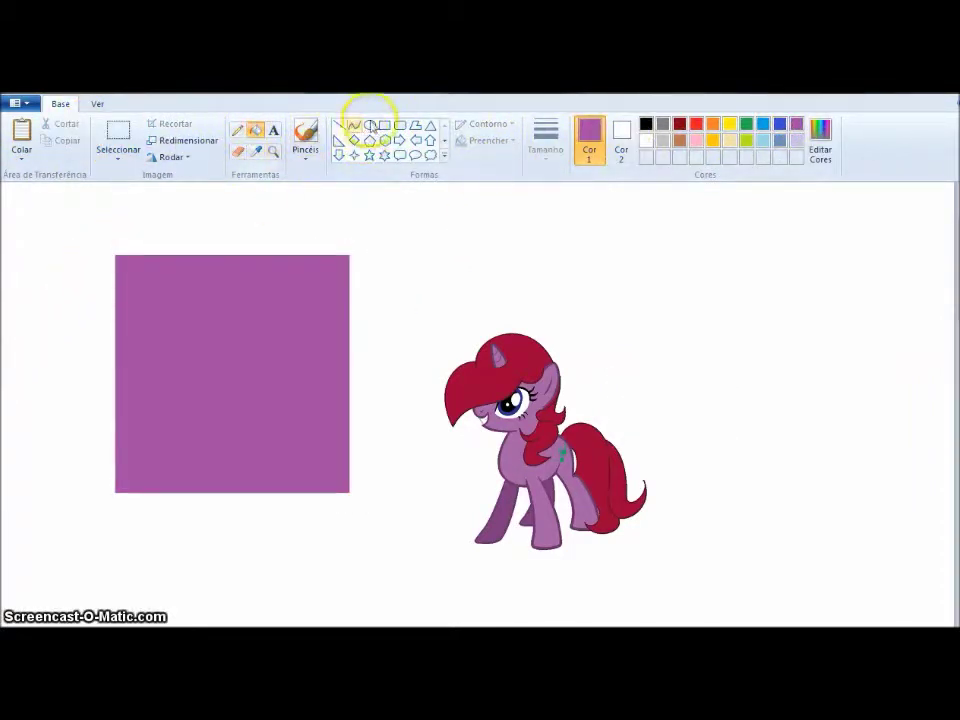
{"action": "left_click", "coordinate": [796, 140]}
{"action": "left_click_drag", "start_coordinate": [126, 268], "coordinate": [193, 323]}
{"action": "left_click_drag", "start_coordinate": [270, 398], "coordinate": [341, 462]}
{"action": "left_click_drag", "start_coordinate": [222, 320], "coordinate": [280, 352]}
{"action": "left_click_drag", "start_coordinate": [152, 355], "coordinate": [190, 392]}
Fill the ovals on the purple square with lavender
{"action": "left_click", "coordinate": [256, 130]}
{"action": "left_click", "coordinate": [242, 332]}
{"action": "left_click", "coordinate": [158, 296]}
{"action": "left_click", "coordinate": [171, 373]}
{"action": "left_click", "coordinate": [307, 430]}
{"action": "left_click", "coordinate": [159, 451]}
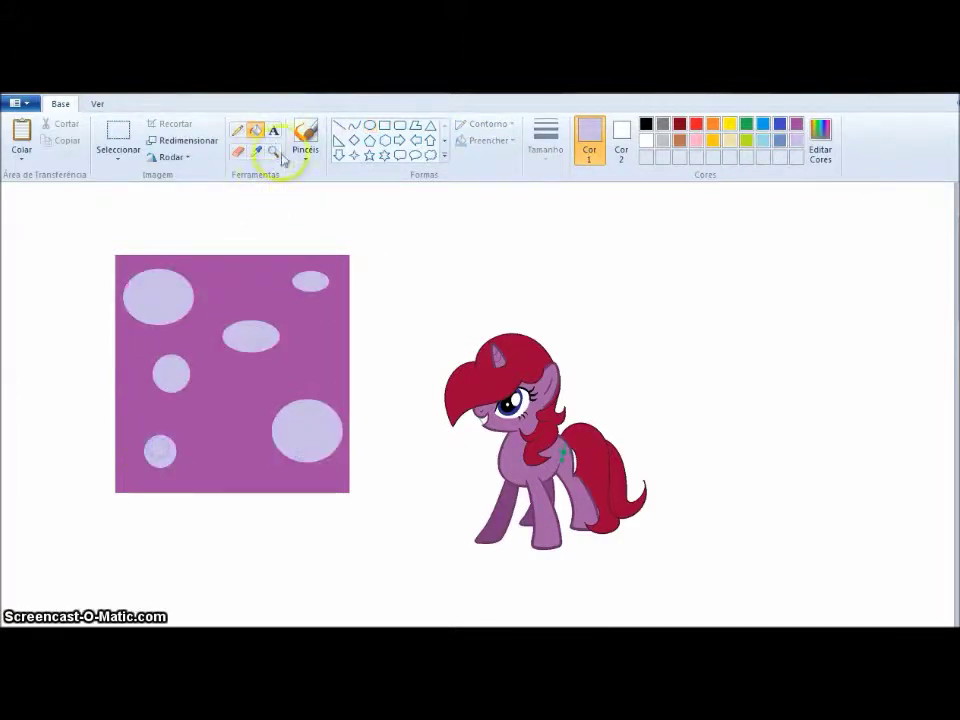
Connect the ovals with pairs of thin lavender curves that form crossing bands
{"action": "left_click", "coordinate": [354, 125]}
{"action": "left_click", "coordinate": [546, 140]}
{"action": "left_click_drag", "start_coordinate": [190, 345], "coordinate": [256, 420]}
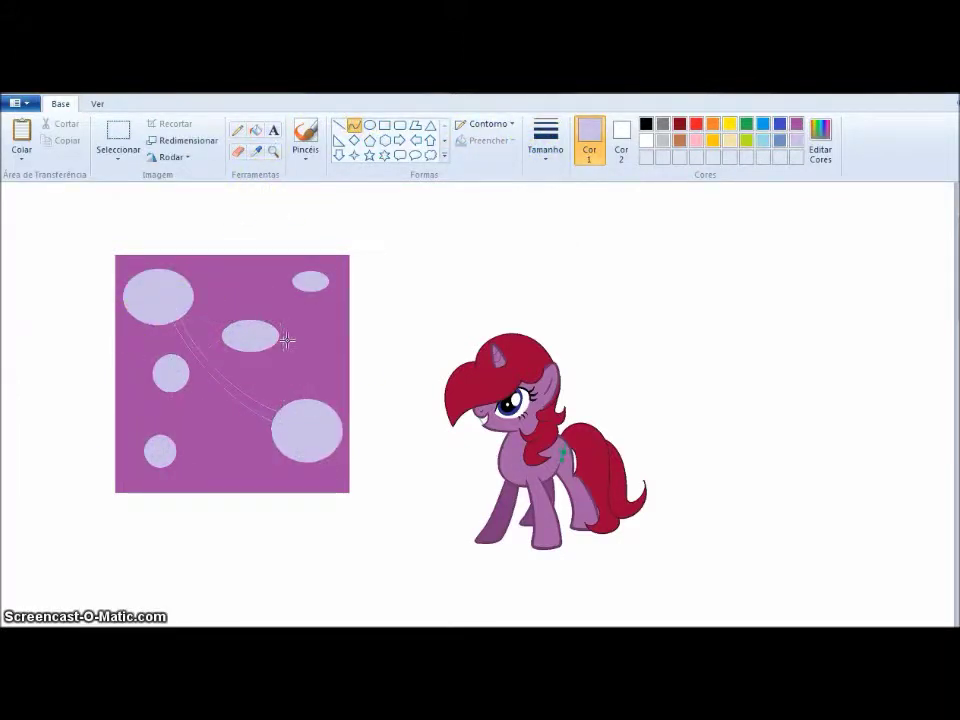
{"action": "left_click_drag", "start_coordinate": [248, 289], "coordinate": [180, 360]}
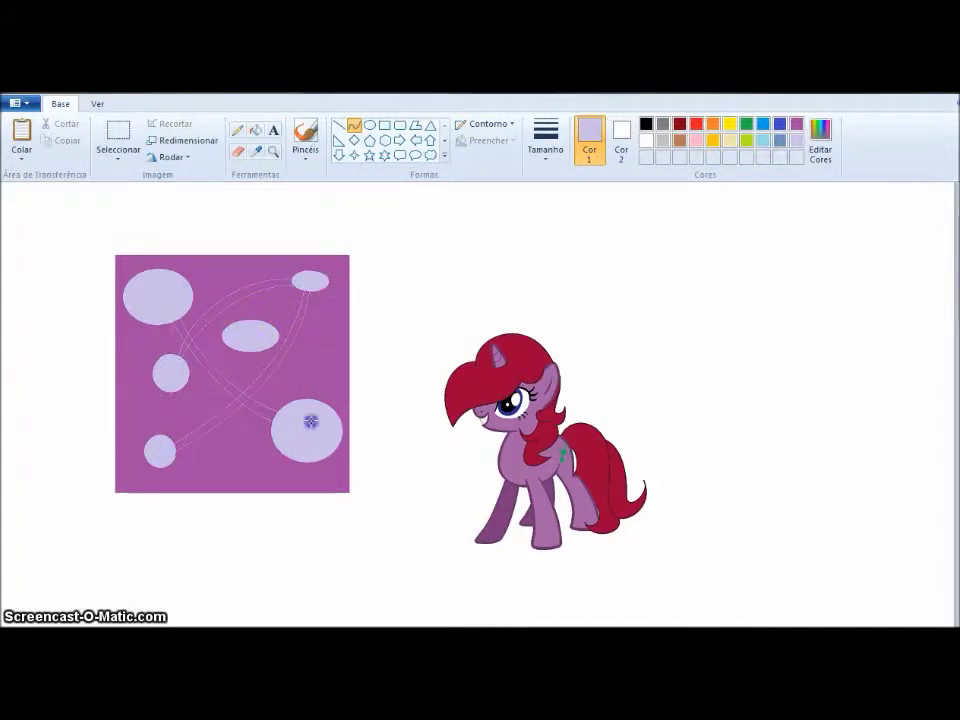
{"action": "mouse_move", "coordinate": [242, 344]}
{"action": "left_mouse_down"}
{"action": "mouse_move", "coordinate": [289, 392]}
{"action": "mouse_move", "coordinate": [143, 331]}
{"action": "left_mouse_up"}
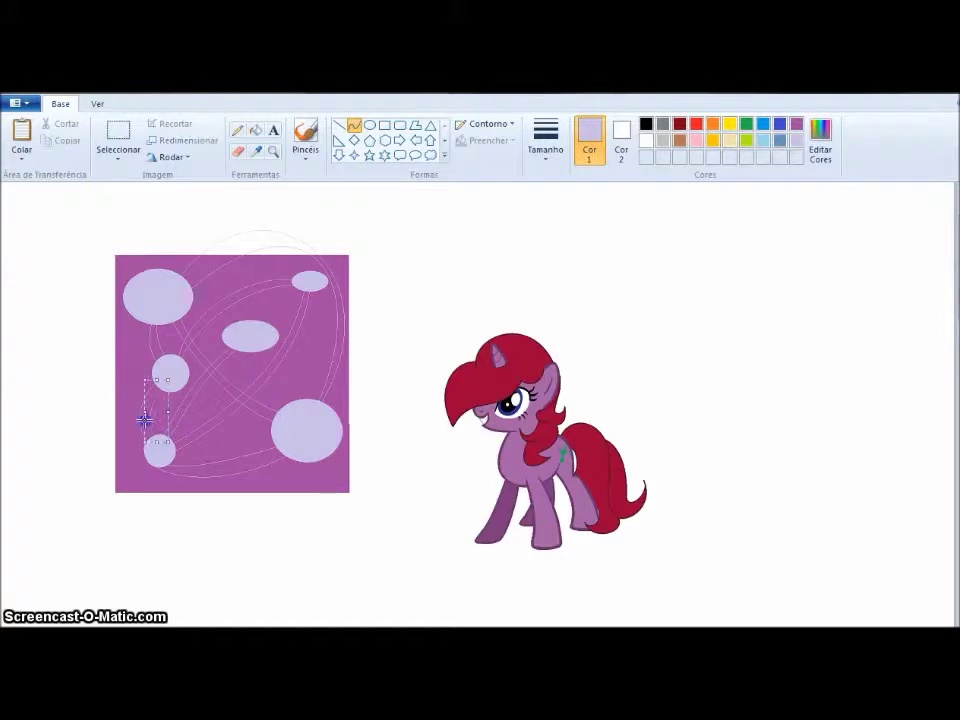
Fill the curved bands between the ovals with lavender
{"action": "left_click", "coordinate": [255, 130]}
{"action": "left_click", "coordinate": [246, 256]}
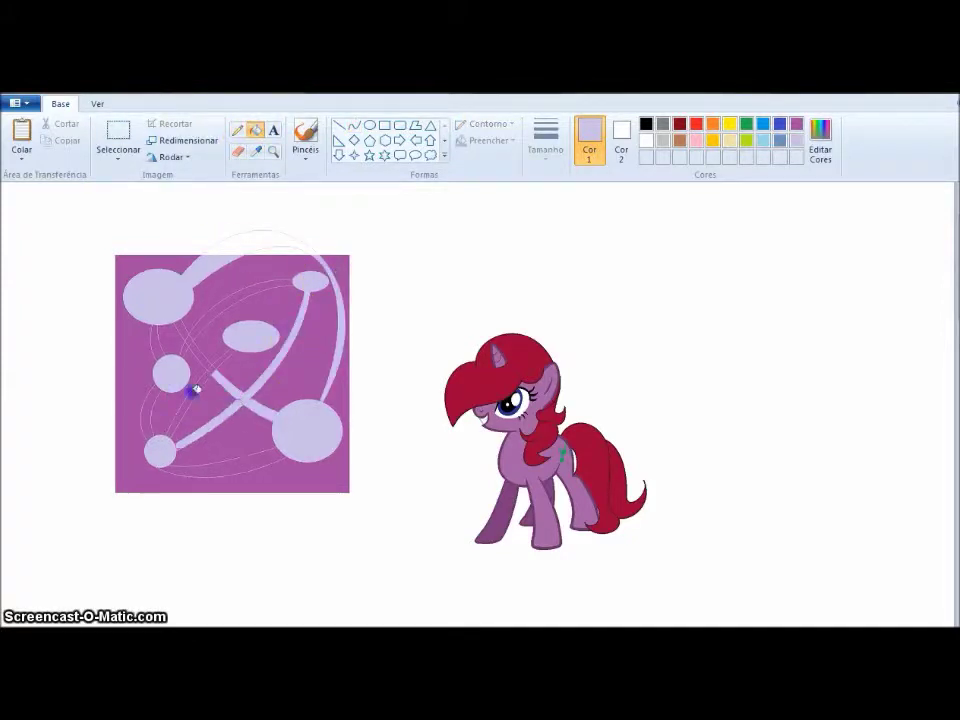
{"action": "left_click", "coordinate": [158, 348]}
Select the patterned purple square and enlarge it to serve as the pony's background
{"action": "left_click", "coordinate": [118, 140]}
{"action": "left_click_drag", "start_coordinate": [354, 497], "coordinate": [480, 604]}
{"action": "left_click_drag", "start_coordinate": [390, 516], "coordinate": [306, 475]}
{"action": "left_click", "coordinate": [667, 430]}
Move the redrawn unicorn onto the patterned purple square and restore the white in its eye
{"action": "left_click_drag", "start_coordinate": [423, 304], "coordinate": [594, 537]}
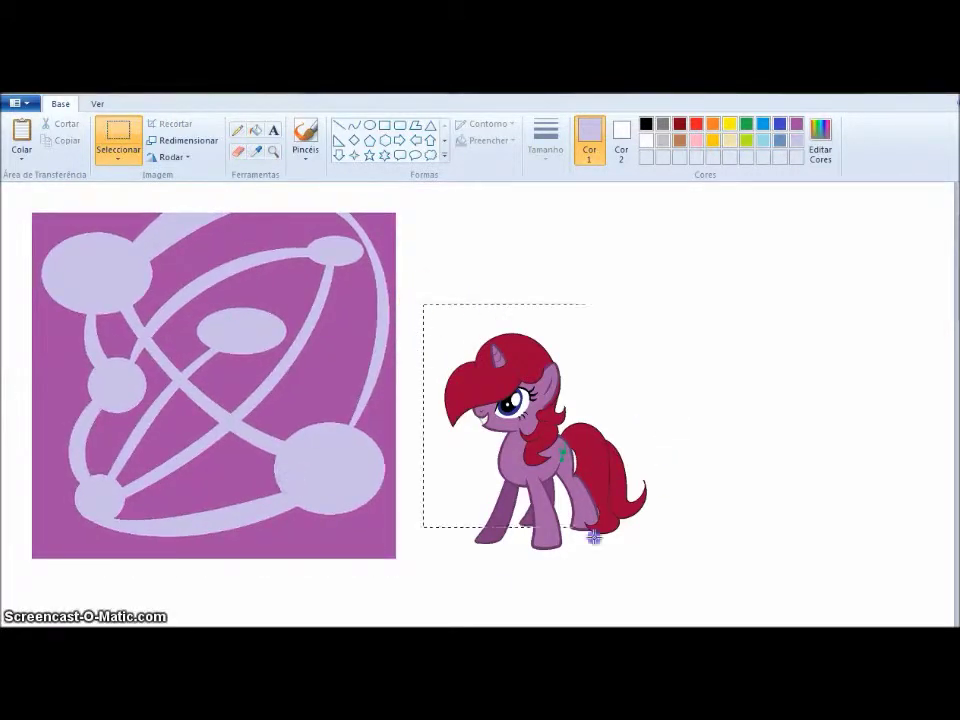
{"action": "mouse_move", "coordinate": [276, 482]}
{"action": "left_mouse_down"}
{"action": "mouse_move", "coordinate": [204, 476]}
{"action": "mouse_move", "coordinate": [197, 450]}
{"action": "left_mouse_up"}
{"action": "left_click", "coordinate": [273, 151]}
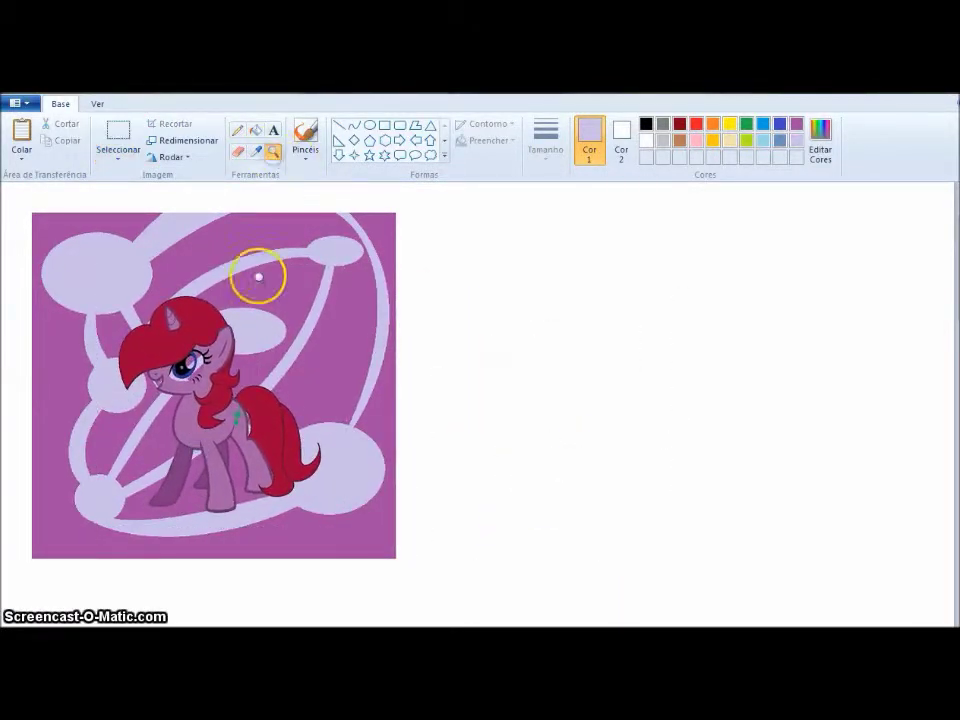
{"action": "left_click", "coordinate": [257, 274]}
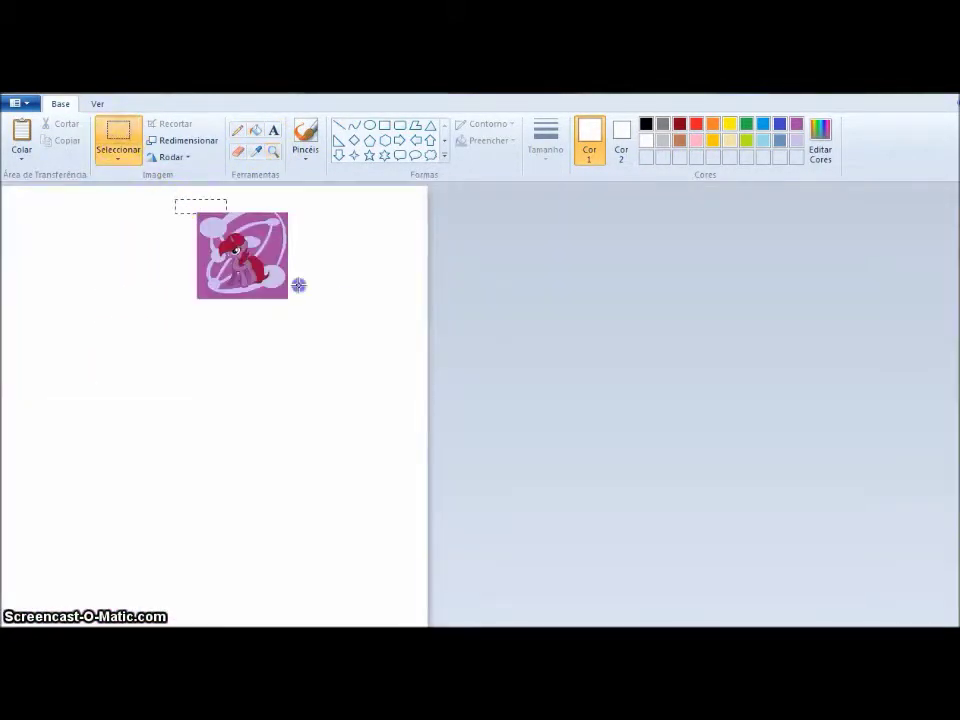
Move the finished unicorn picture to the upper-left corner of the canvas and enlarge it
{"action": "left_click_drag", "start_coordinate": [309, 266], "coordinate": [154, 283]}
{"action": "mouse_move", "coordinate": [26, 223]}
{"action": "left_mouse_down"}
{"action": "mouse_move", "coordinate": [145, 322]}
{"action": "mouse_move", "coordinate": [290, 472]}
{"action": "left_mouse_up"}
{"action": "left_click", "coordinate": [142, 352]}
{"action": "key", "text": "ctrl+z"}
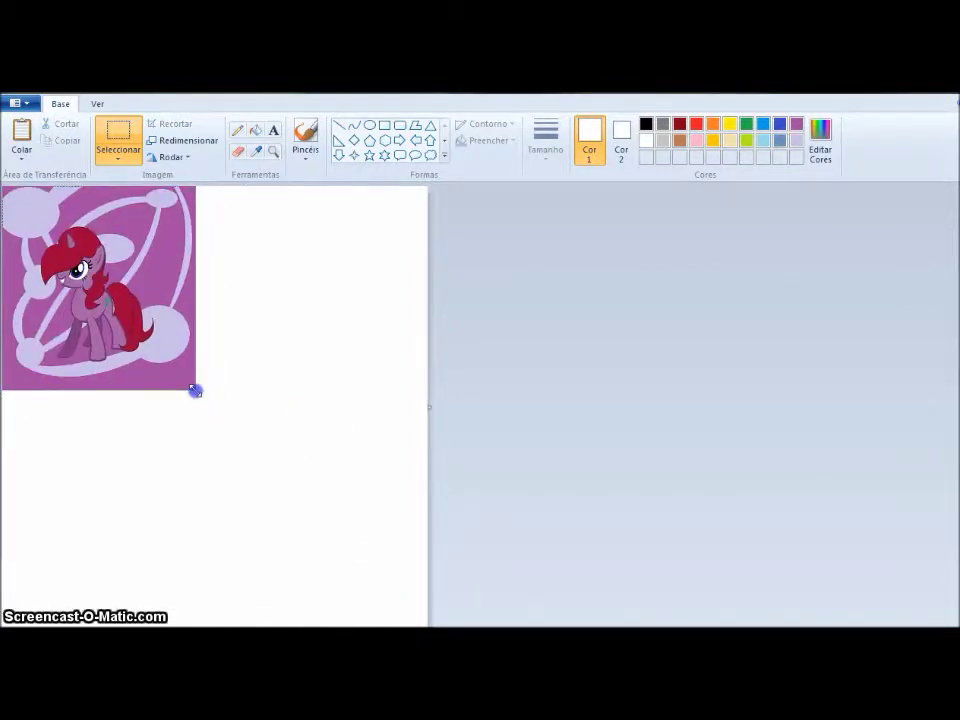
{"action": "left_click_drag", "start_coordinate": [195, 390], "coordinate": [196, 391]}
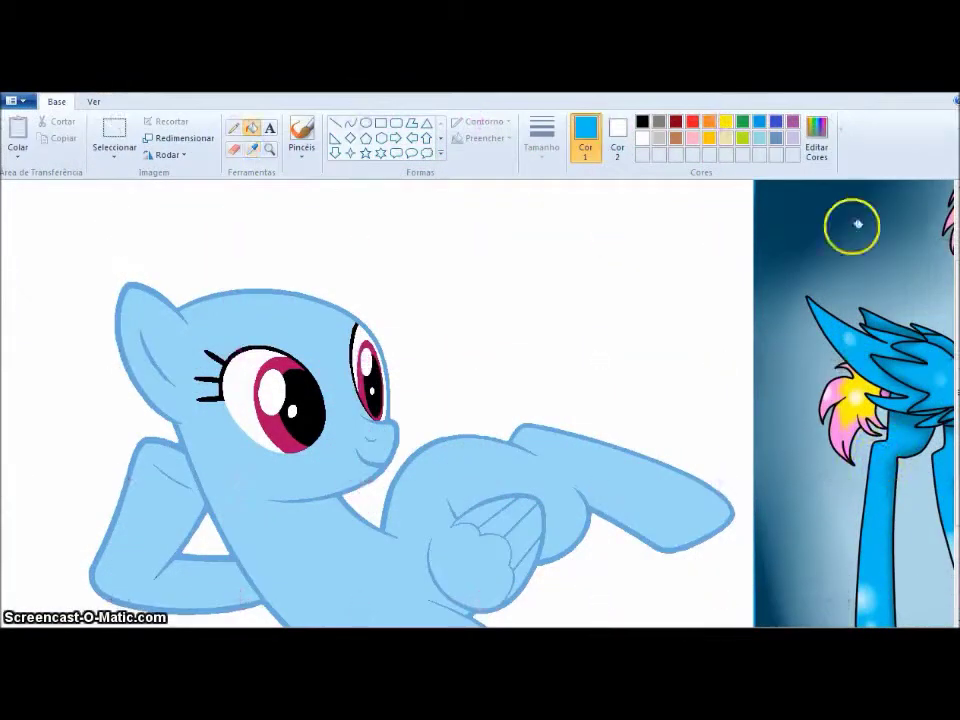
Mix a darker shade of the bright blue and fill the new reclining pony base's outlines with it
{"action": "left_click", "coordinate": [816, 140]}
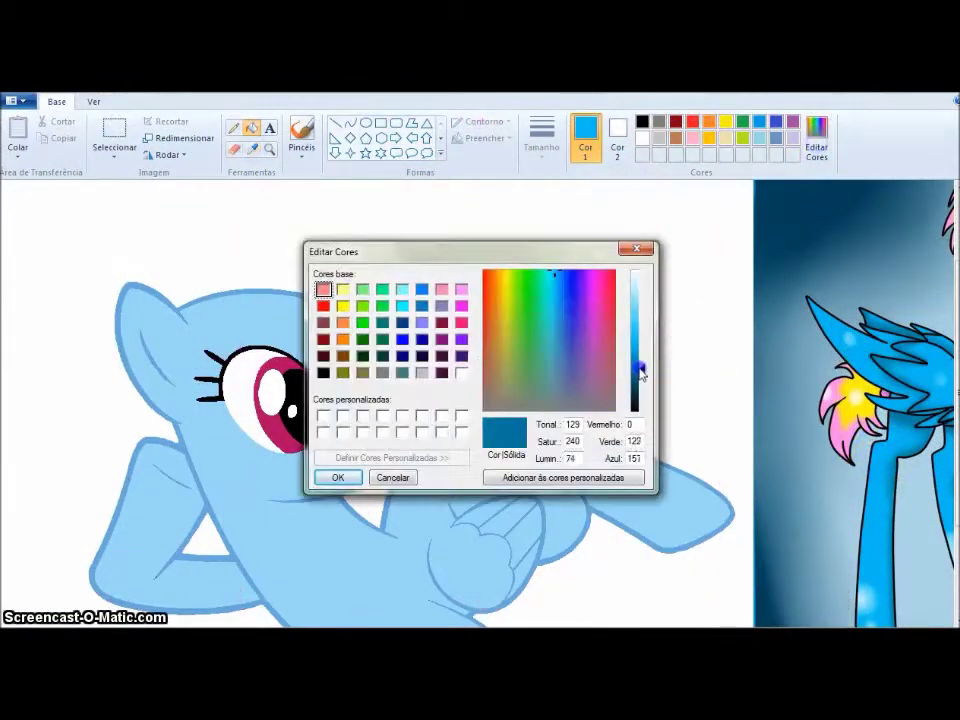
{"action": "left_click", "coordinate": [336, 476]}
{"action": "left_click", "coordinate": [312, 294]}
{"action": "scroll", "coordinate": [175, 377], "scroll_direction": "down", "scroll_amount": 2}
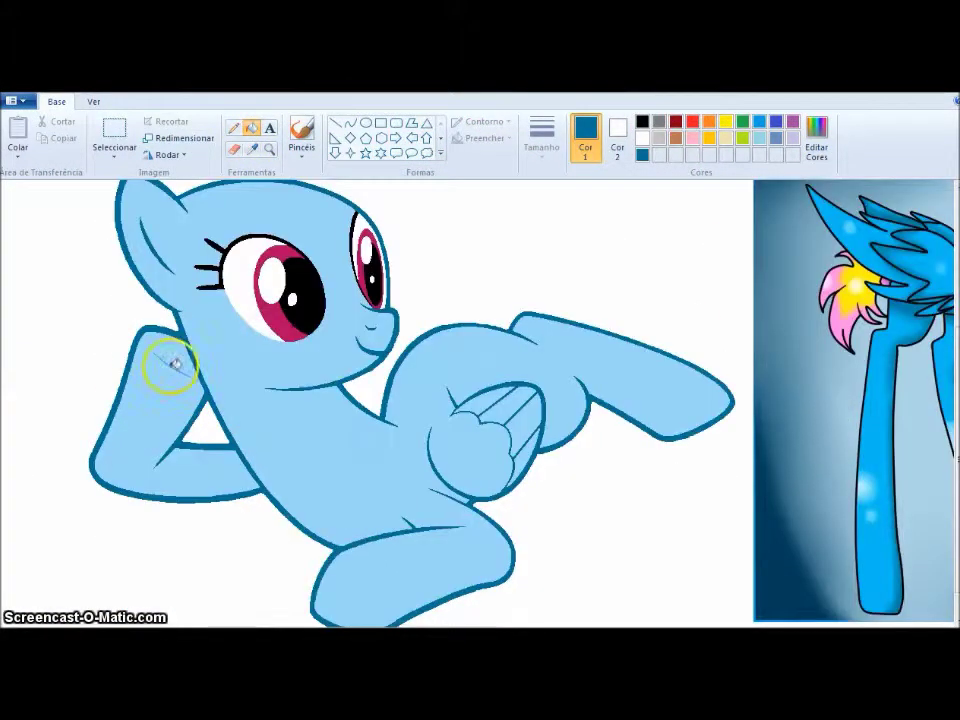
Sample the bright blue from the reference pegasus and fill the base's body, wing feathers and bent foreleg
{"action": "left_click", "coordinate": [252, 148]}
{"action": "left_click", "coordinate": [872, 369]}
{"action": "left_click", "coordinate": [493, 399]}
{"action": "left_click", "coordinate": [523, 450]}
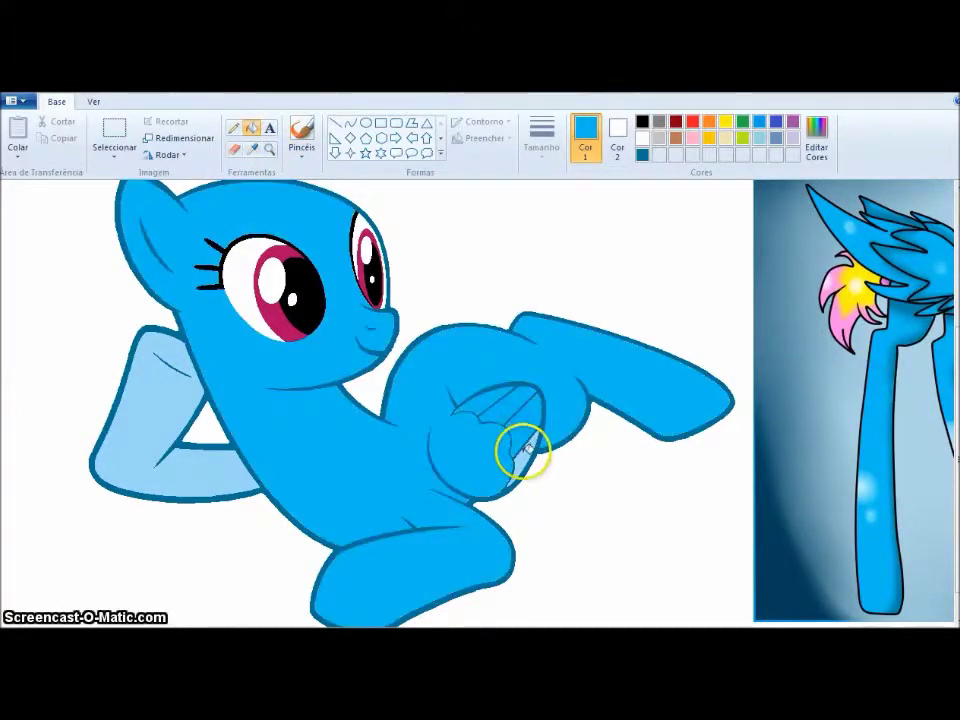
{"action": "left_click", "coordinate": [145, 427]}
Sample the red from the reference pegasus's eye and fill both irises of the base with it
{"action": "scroll", "coordinate": [145, 427], "scroll_direction": "up", "scroll_amount": 2}
{"action": "scroll", "coordinate": [145, 427], "scroll_direction": "right", "scroll_amount": 5}
{"action": "left_click", "coordinate": [252, 148]}
{"action": "left_click", "coordinate": [770, 262]}
{"action": "left_click", "coordinate": [35, 435]}
Outline the top of the fringe and the lock falling in front of the face with curves in a darkened yellow
{"action": "scroll", "coordinate": [132, 345], "scroll_direction": "left", "scroll_amount": 3}
{"action": "left_click", "coordinate": [725, 121]}
{"action": "left_click", "coordinate": [816, 139]}
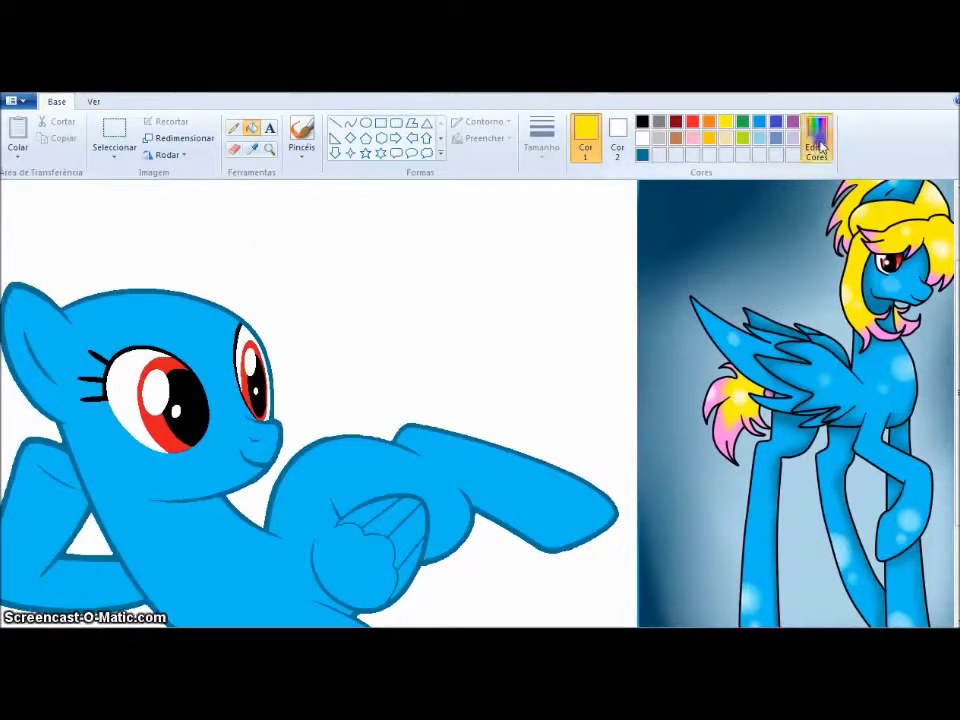
{"action": "left_click_drag", "start_coordinate": [641, 362], "coordinate": [641, 376]}
{"action": "left_click", "coordinate": [338, 477]}
{"action": "scroll", "coordinate": [392, 399], "scroll_direction": "right", "scroll_amount": 2}
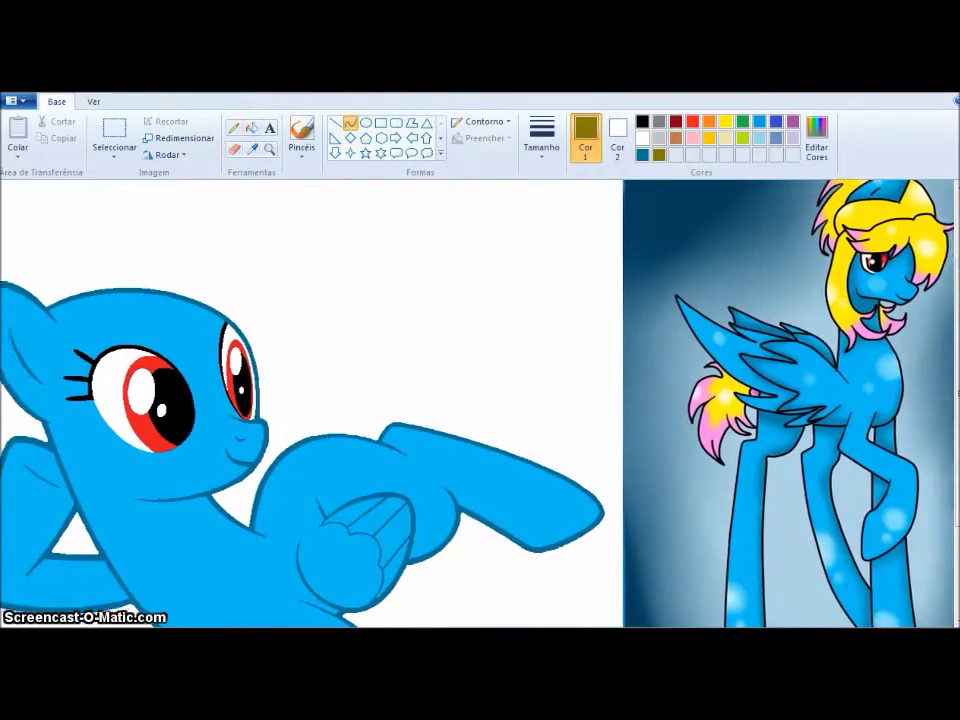
{"action": "left_click_drag", "start_coordinate": [90, 290], "coordinate": [208, 261]}
{"action": "left_click_drag", "start_coordinate": [122, 264], "coordinate": [120, 272]}
{"action": "left_click", "coordinate": [210, 263]}
{"action": "left_click_drag", "start_coordinate": [210, 263], "coordinate": [255, 440]}
{"action": "mouse_move", "coordinate": [252, 400]}
{"action": "left_mouse_down"}
{"action": "mouse_move", "coordinate": [268, 343]}
{"action": "mouse_move", "coordinate": [249, 422]}
{"action": "left_mouse_up"}
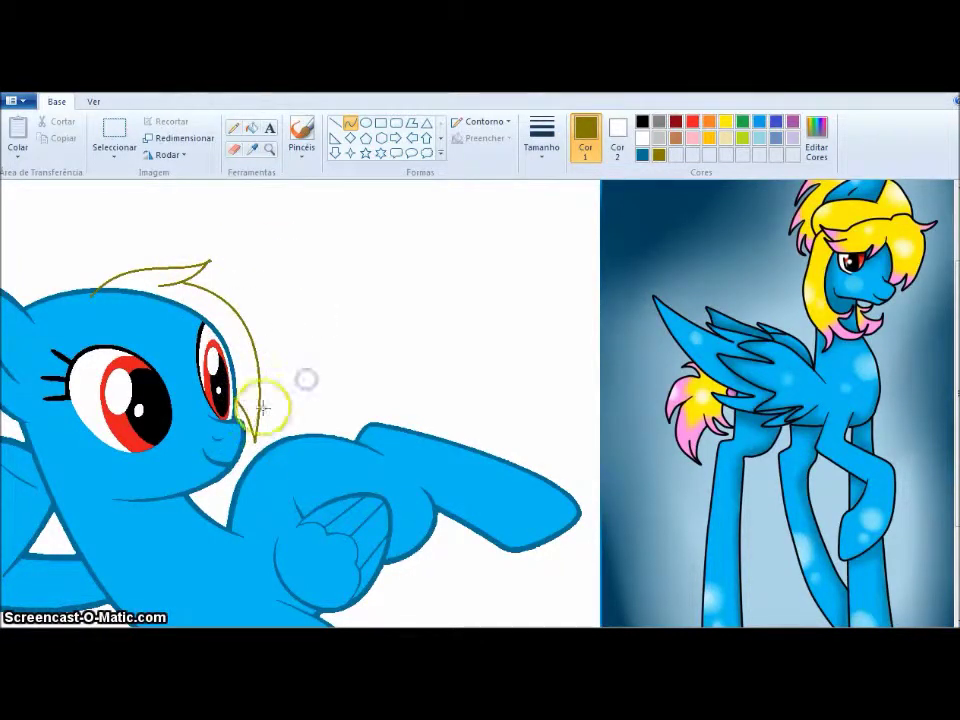
Draw the pointed fringe strands across the face and near eye with dark yellow curves
{"action": "left_click_drag", "start_coordinate": [157, 352], "coordinate": [247, 460]}
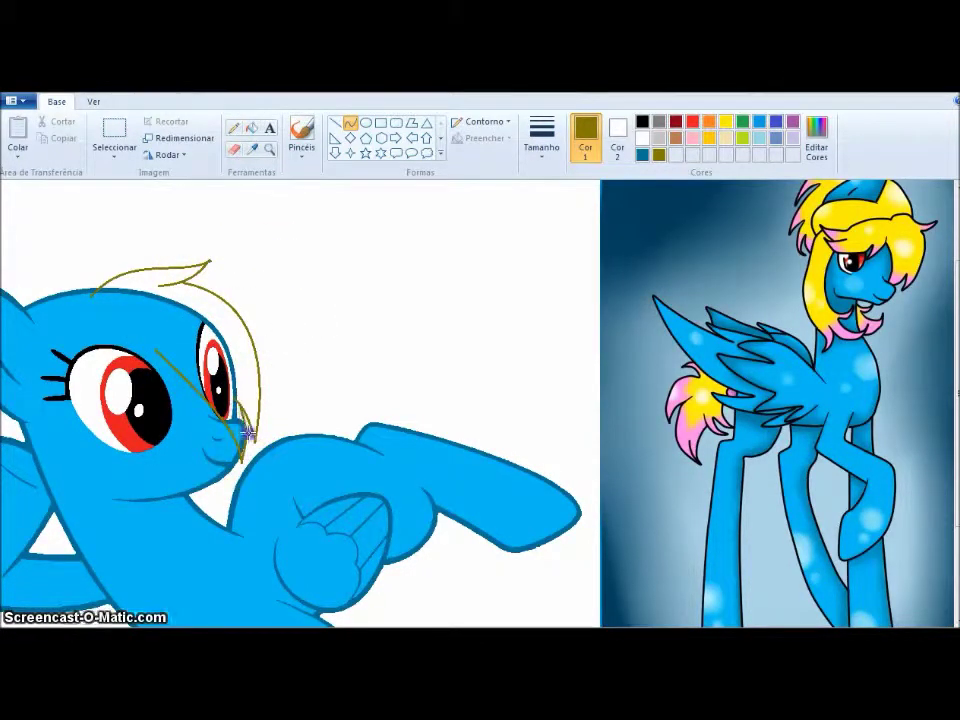
{"action": "scroll", "coordinate": [197, 347], "scroll_direction": "left", "scroll_amount": 2}
{"action": "left_click_drag", "start_coordinate": [150, 467], "coordinate": [97, 436]}
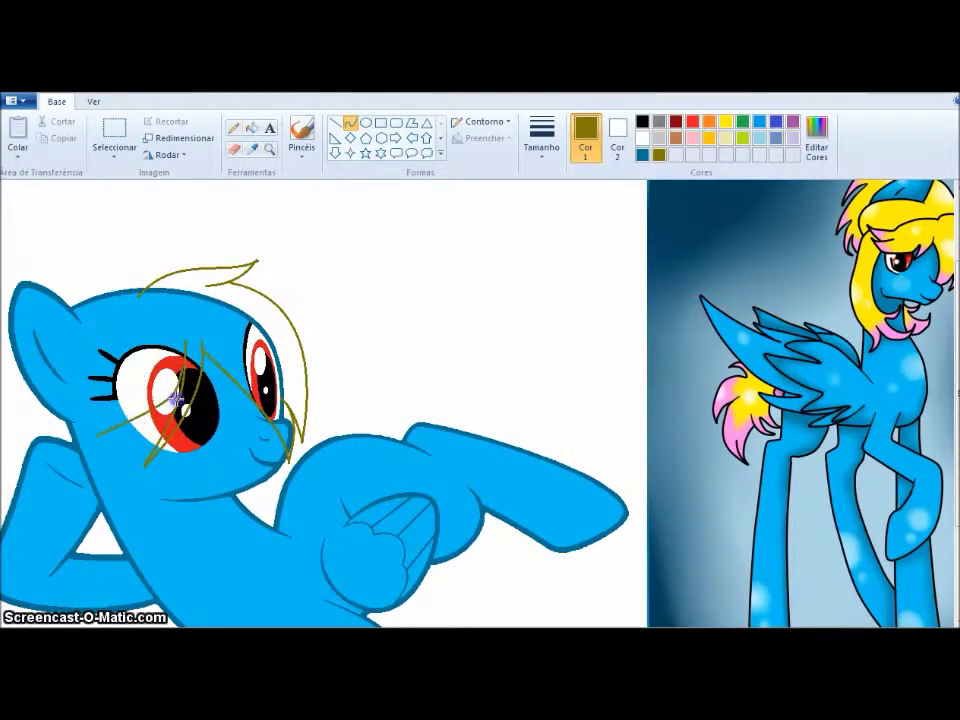
{"action": "left_click", "coordinate": [133, 397]}
{"action": "left_click_drag", "start_coordinate": [133, 397], "coordinate": [196, 307]}
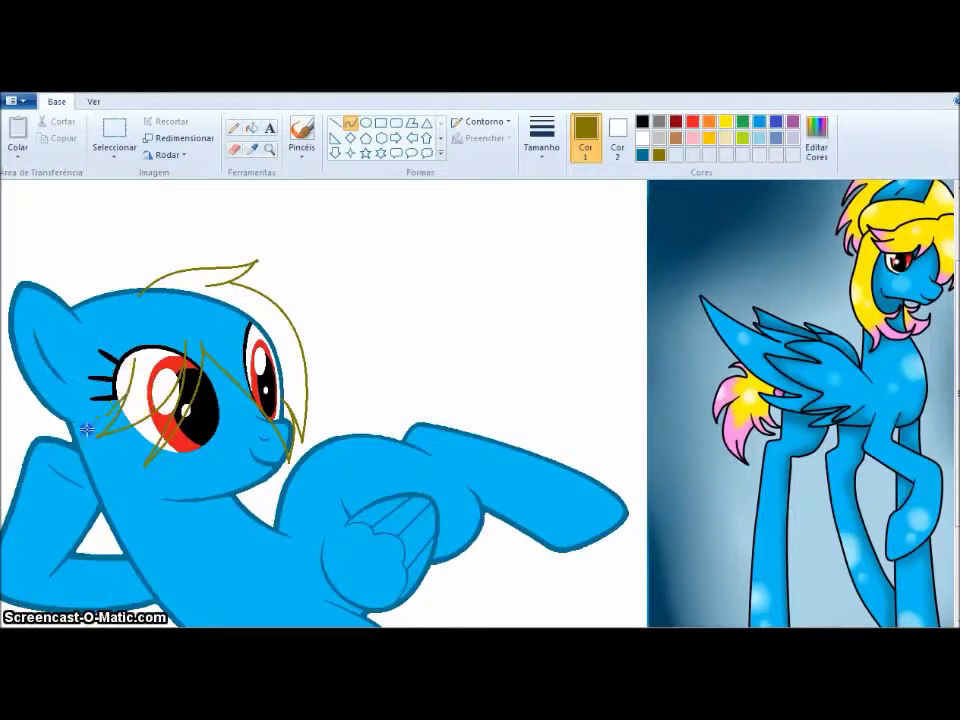
{"action": "left_click_drag", "start_coordinate": [77, 426], "coordinate": [86, 354]}
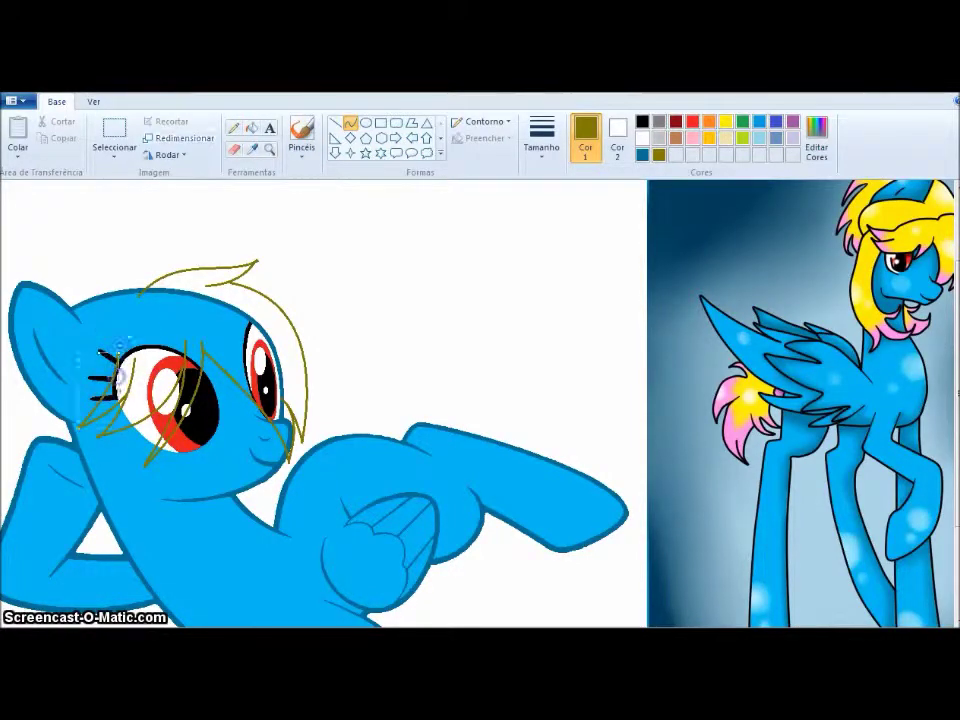
Outline the long side lock of the mane from the ear down the neck, ending in pointed tips at the chest
{"action": "scroll", "coordinate": [88, 395], "scroll_direction": "down", "scroll_amount": 3}
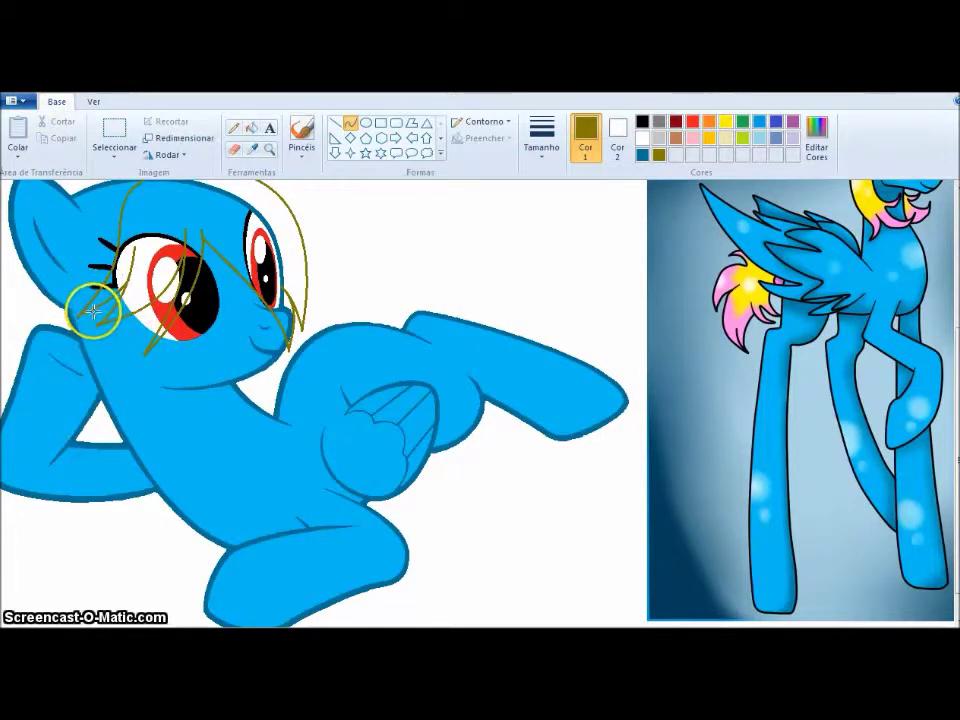
{"action": "scroll", "coordinate": [75, 304], "scroll_direction": "up", "scroll_amount": 3}
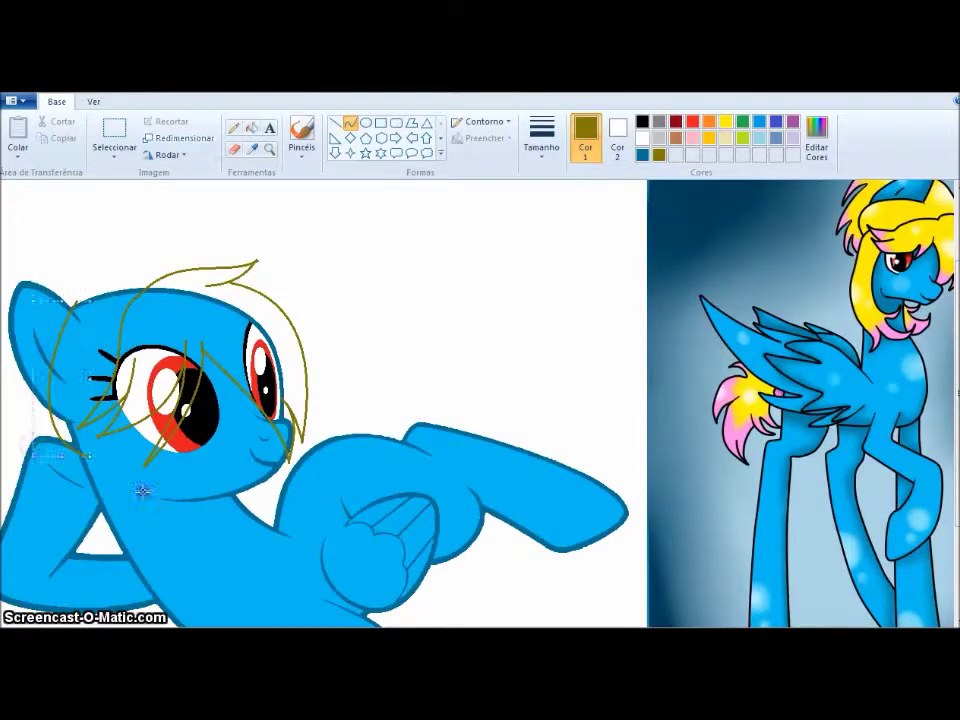
{"action": "scroll", "coordinate": [143, 490], "scroll_direction": "down", "scroll_amount": 3}
{"action": "left_click_drag", "start_coordinate": [140, 430], "coordinate": [150, 463]}
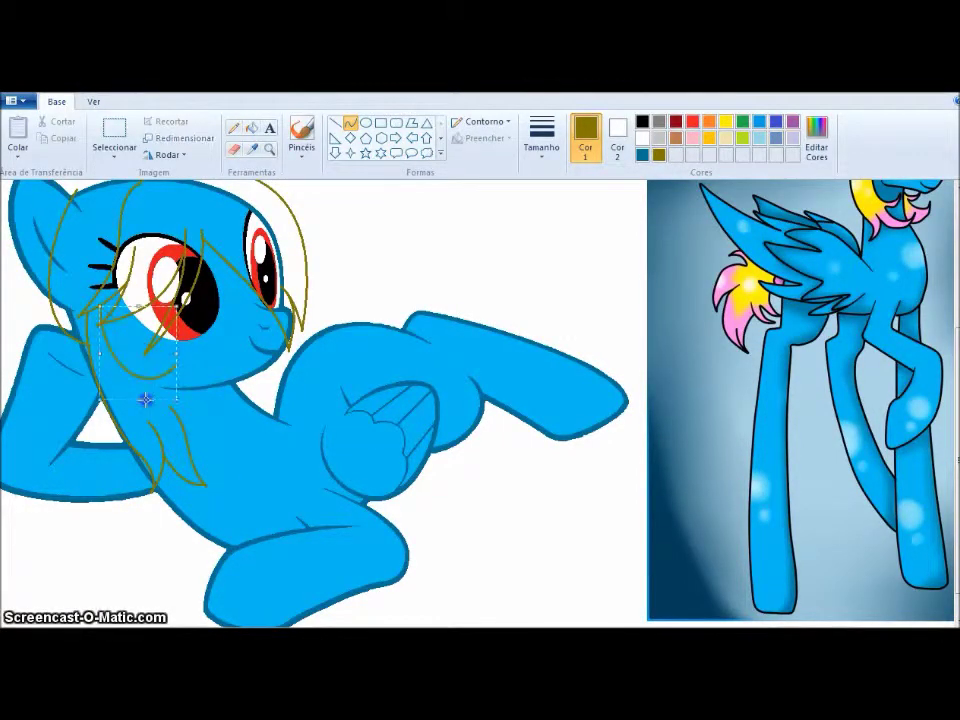
{"action": "scroll", "coordinate": [222, 374], "scroll_direction": "up", "scroll_amount": 2}
{"action": "scroll", "coordinate": [261, 499], "scroll_direction": "down", "scroll_amount": 2}
Outline the small mane lock below the chin and the hair edge between the fringe and the ear with dark yellow curves
{"action": "left_click", "coordinate": [265, 368]}
{"action": "left_click_drag", "start_coordinate": [274, 364], "coordinate": [274, 397]}
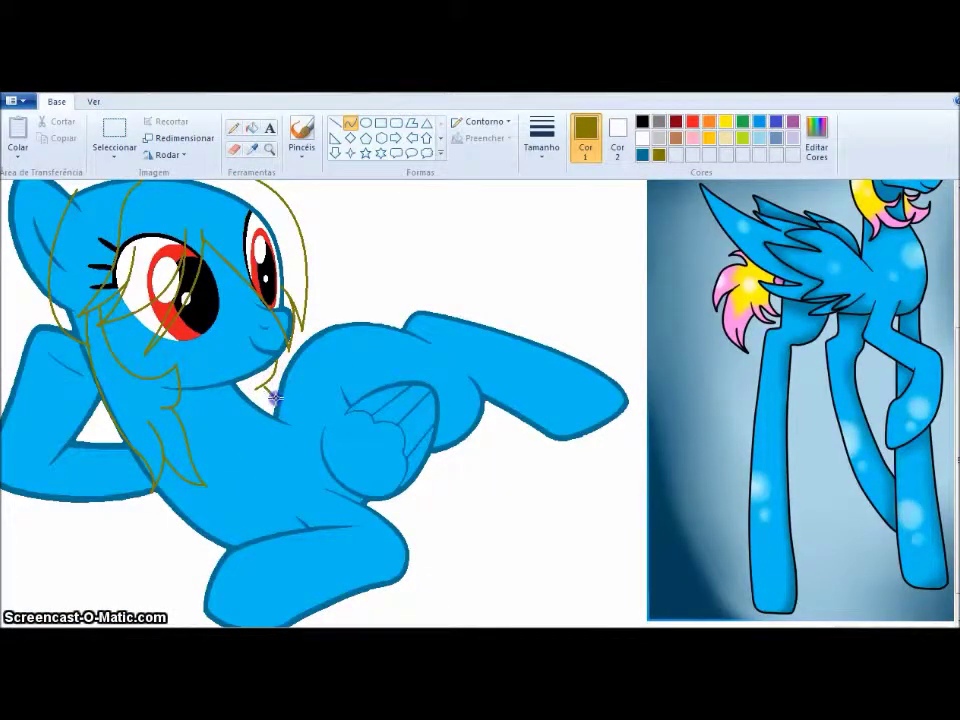
{"action": "scroll", "coordinate": [381, 418], "scroll_direction": "up", "scroll_amount": 4}
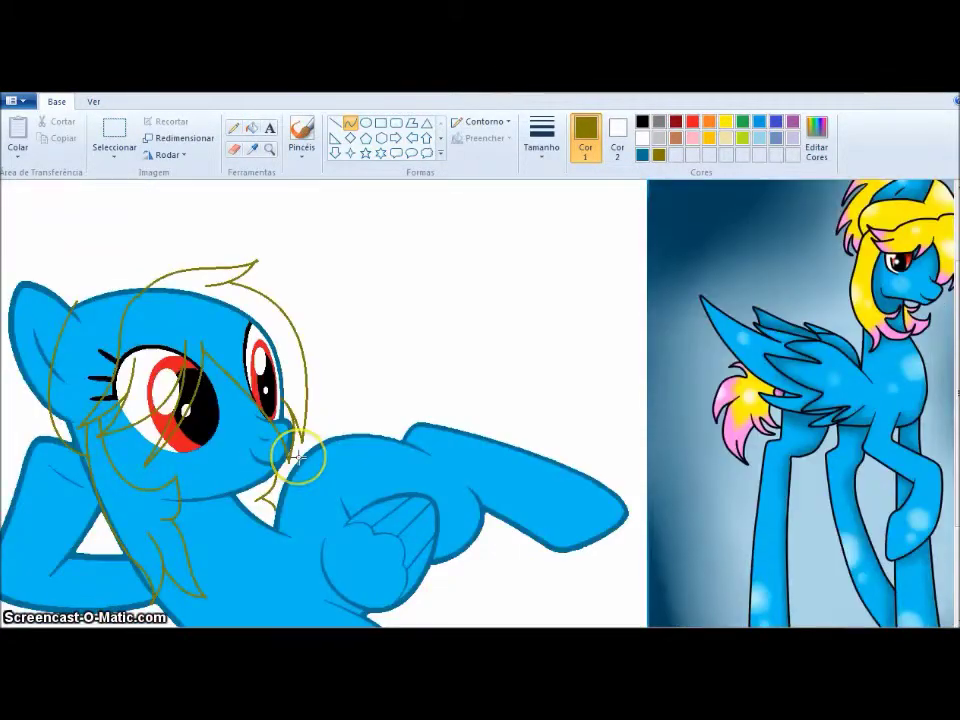
{"action": "left_click_drag", "start_coordinate": [62, 404], "coordinate": [144, 285]}
{"action": "scroll", "coordinate": [120, 330], "scroll_direction": "left", "scroll_amount": 1}
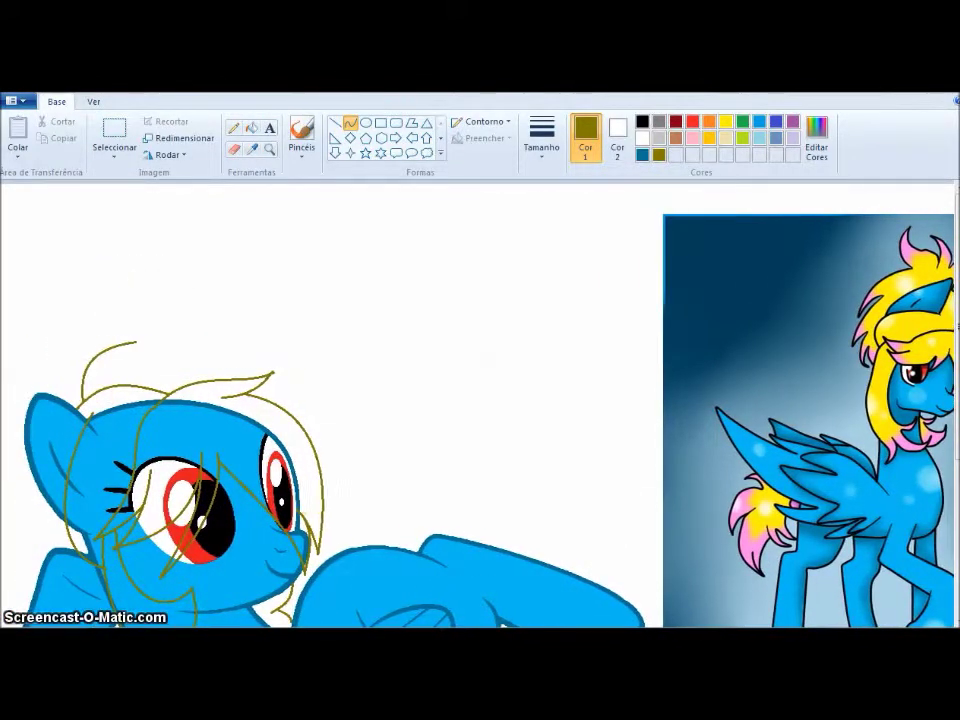
Outline the pointed tufts above the ear and the back mane's strands down to the raised arm
{"action": "mouse_move", "coordinate": [107, 343]}
{"action": "left_mouse_down"}
{"action": "mouse_move", "coordinate": [73, 349]}
{"action": "mouse_move", "coordinate": [65, 370]}
{"action": "left_mouse_up"}
{"action": "left_click_drag", "start_coordinate": [47, 321], "coordinate": [32, 306]}
{"action": "scroll", "coordinate": [60, 356], "scroll_direction": "left", "scroll_amount": 1}
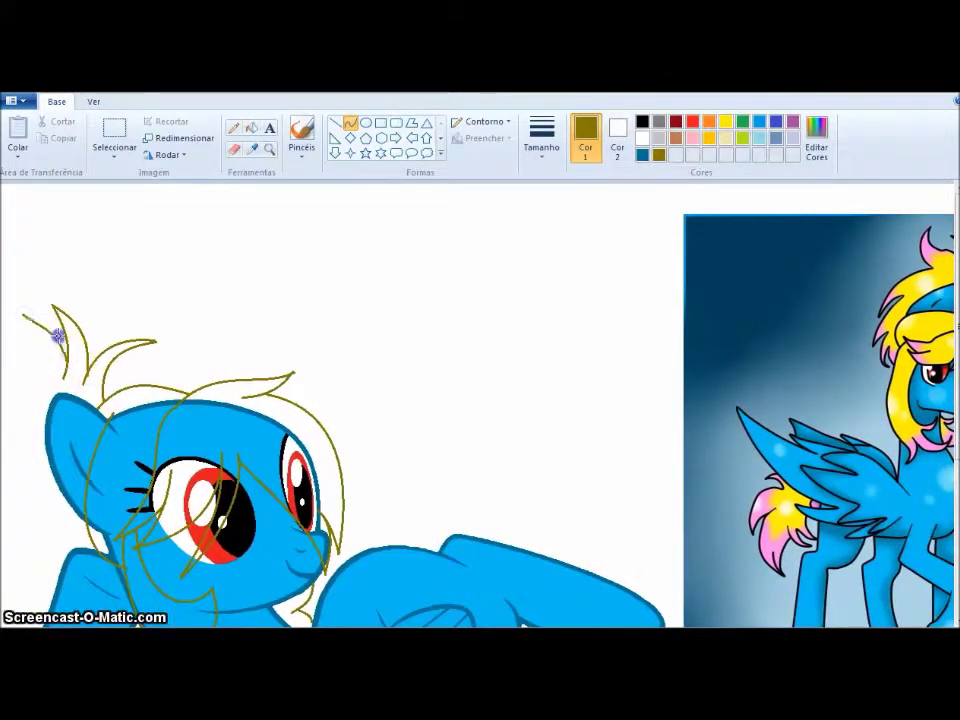
{"action": "left_click_drag", "start_coordinate": [22, 316], "coordinate": [33, 494]}
{"action": "scroll", "coordinate": [394, 508], "scroll_direction": "left", "scroll_amount": 2}
{"action": "mouse_move", "coordinate": [55, 448]}
{"action": "left_mouse_down"}
{"action": "mouse_move", "coordinate": [47, 480]}
{"action": "mouse_move", "coordinate": [77, 538]}
{"action": "mouse_move", "coordinate": [69, 510]}
{"action": "mouse_move", "coordinate": [113, 543]}
{"action": "left_mouse_up"}
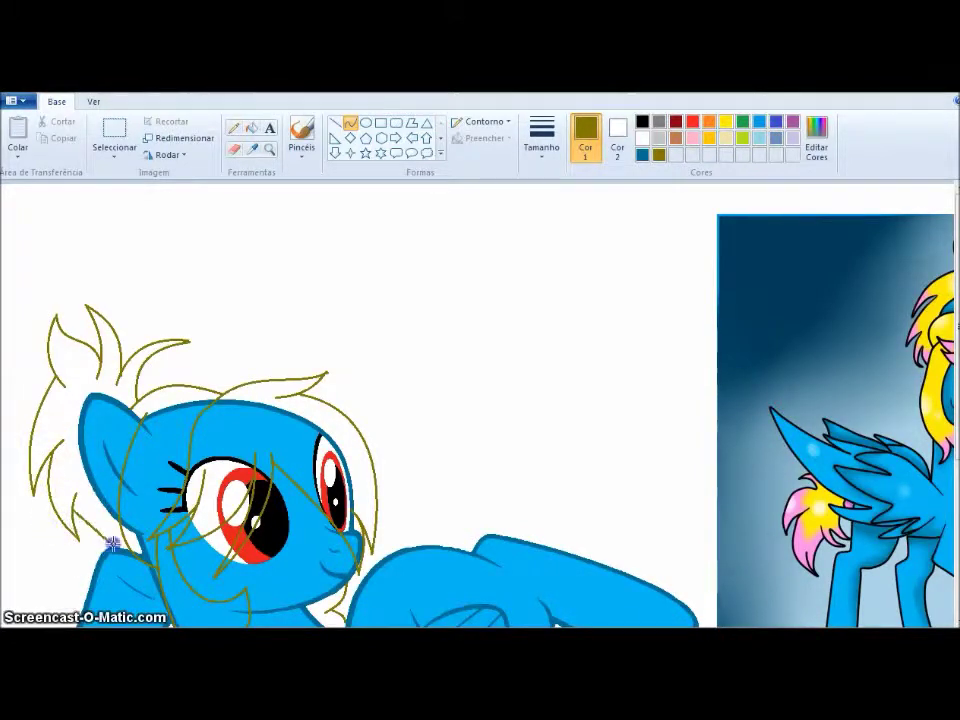
Outline the swept tail with pointed strands over the rump in dark yellow and close its base with an orange arc
{"action": "scroll", "coordinate": [394, 560], "scroll_direction": "down", "scroll_amount": 3}
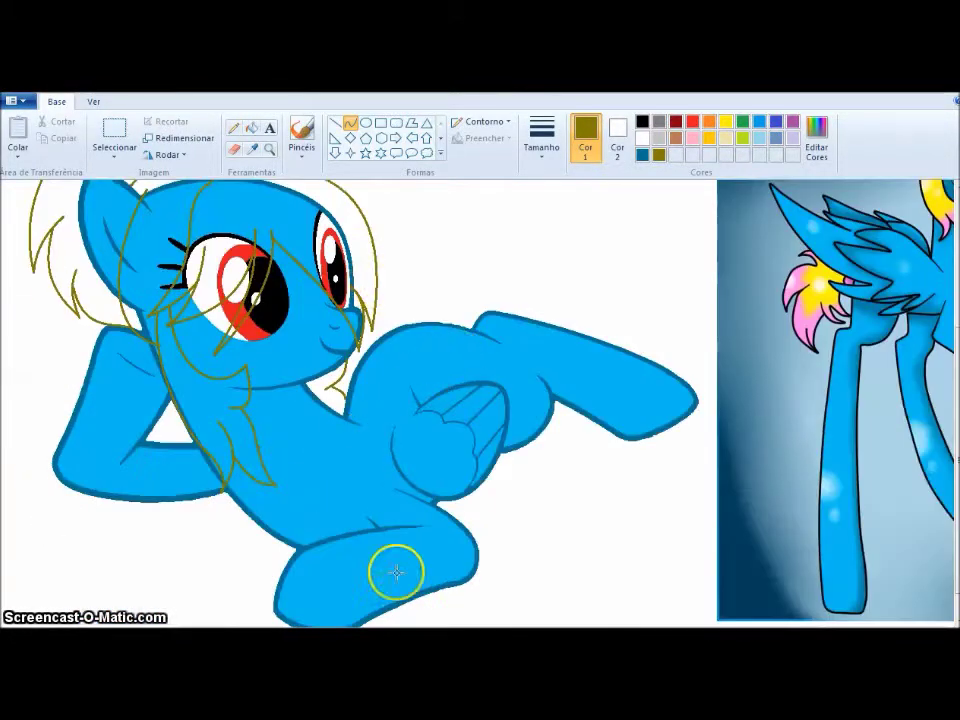
{"action": "scroll", "coordinate": [396, 430], "scroll_direction": "right", "scroll_amount": 1}
{"action": "mouse_move", "coordinate": [385, 362]}
{"action": "left_mouse_down"}
{"action": "mouse_move", "coordinate": [362, 415]}
{"action": "mouse_move", "coordinate": [378, 385]}
{"action": "mouse_move", "coordinate": [499, 390]}
{"action": "mouse_move", "coordinate": [426, 411]}
{"action": "mouse_move", "coordinate": [499, 413]}
{"action": "mouse_move", "coordinate": [407, 418]}
{"action": "mouse_move", "coordinate": [454, 396]}
{"action": "mouse_move", "coordinate": [486, 414]}
{"action": "left_mouse_up"}
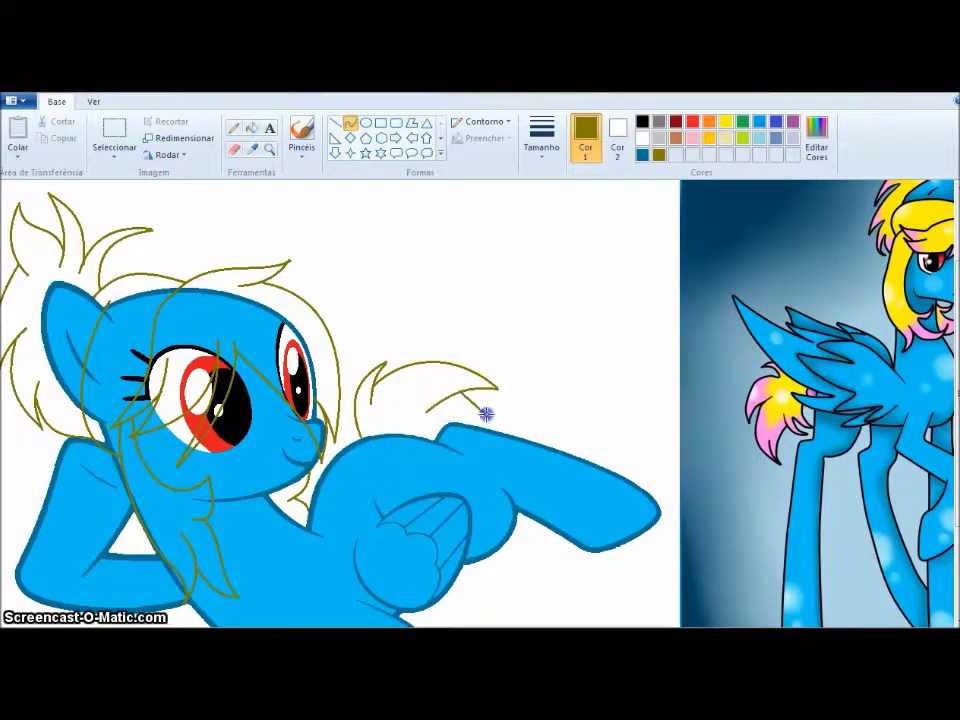
{"action": "left_click_drag", "start_coordinate": [490, 498], "coordinate": [424, 456]}
{"action": "left_click_drag", "start_coordinate": [538, 371], "coordinate": [355, 437]}
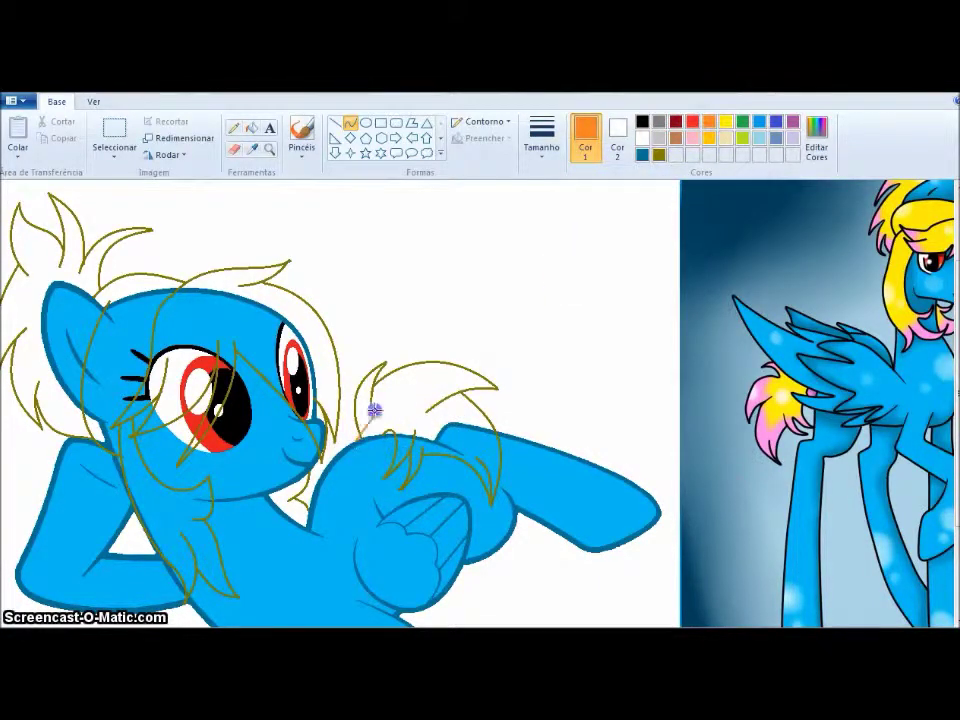
{"action": "left_click", "coordinate": [269, 148]}
{"action": "left_click", "coordinate": [405, 383]}
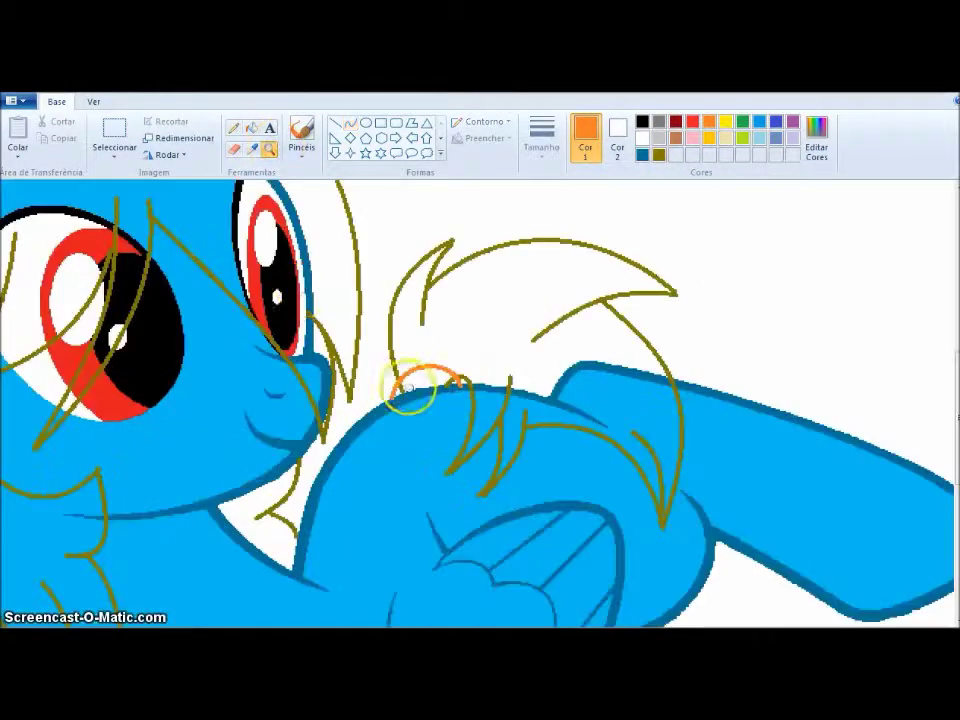
{"action": "left_click", "coordinate": [395, 375]}
{"action": "right_click", "coordinate": [300, 360]}
{"action": "right_click", "coordinate": [296, 407]}
Sample the yellow from the reference pegasus and fill the fringe, its face strands and the hair in front of the ear
{"action": "left_click", "coordinate": [251, 148]}
{"action": "left_click", "coordinate": [615, 365]}
{"action": "scroll", "coordinate": [713, 290], "scroll_direction": "left", "scroll_amount": 5}
{"action": "left_click", "coordinate": [240, 345]}
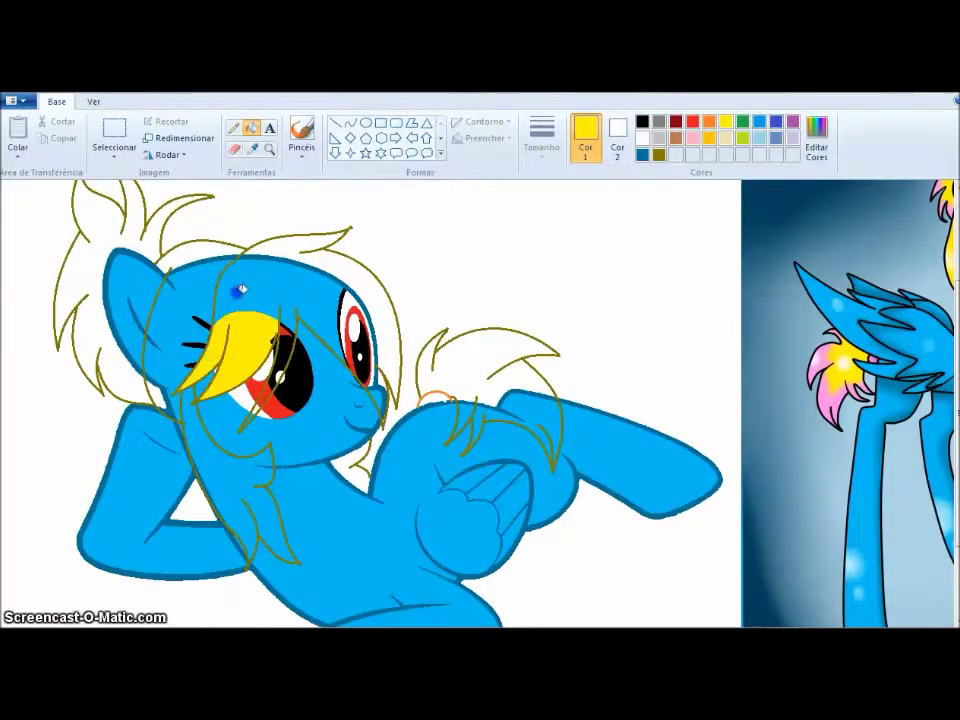
{"action": "left_click", "coordinate": [240, 290]}
{"action": "left_click", "coordinate": [366, 328]}
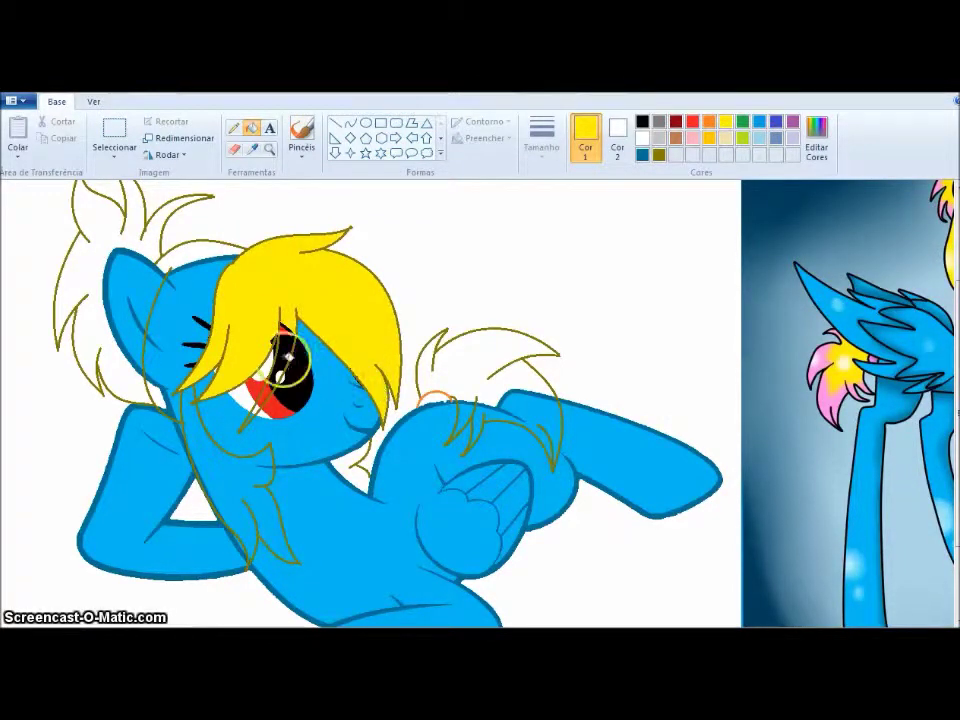
{"action": "left_click", "coordinate": [284, 357]}
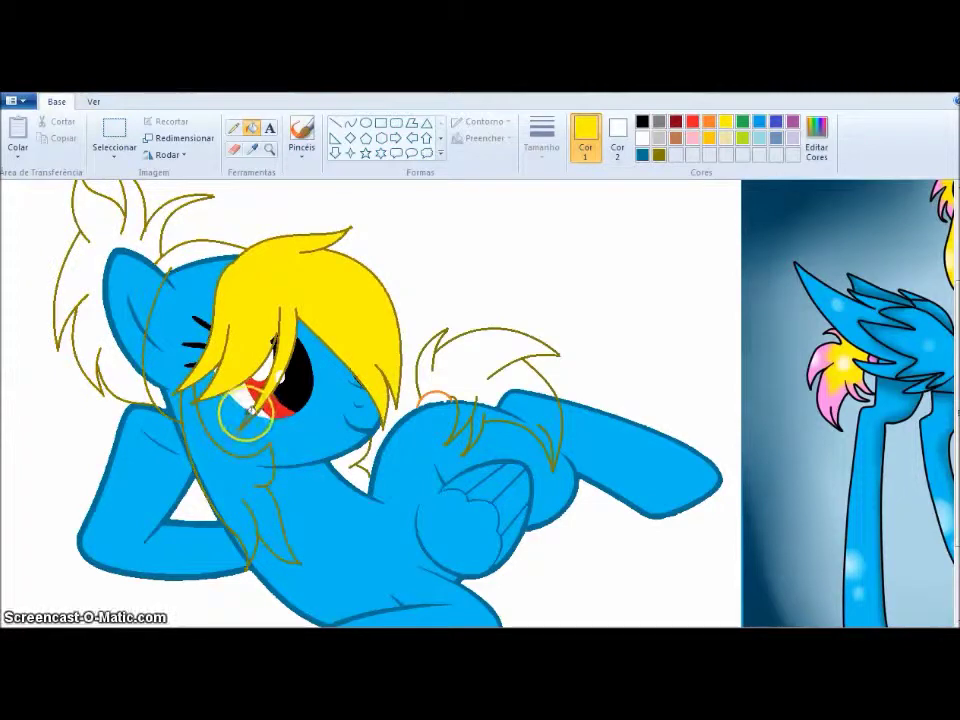
{"action": "left_click", "coordinate": [196, 343]}
{"action": "left_click", "coordinate": [189, 360]}
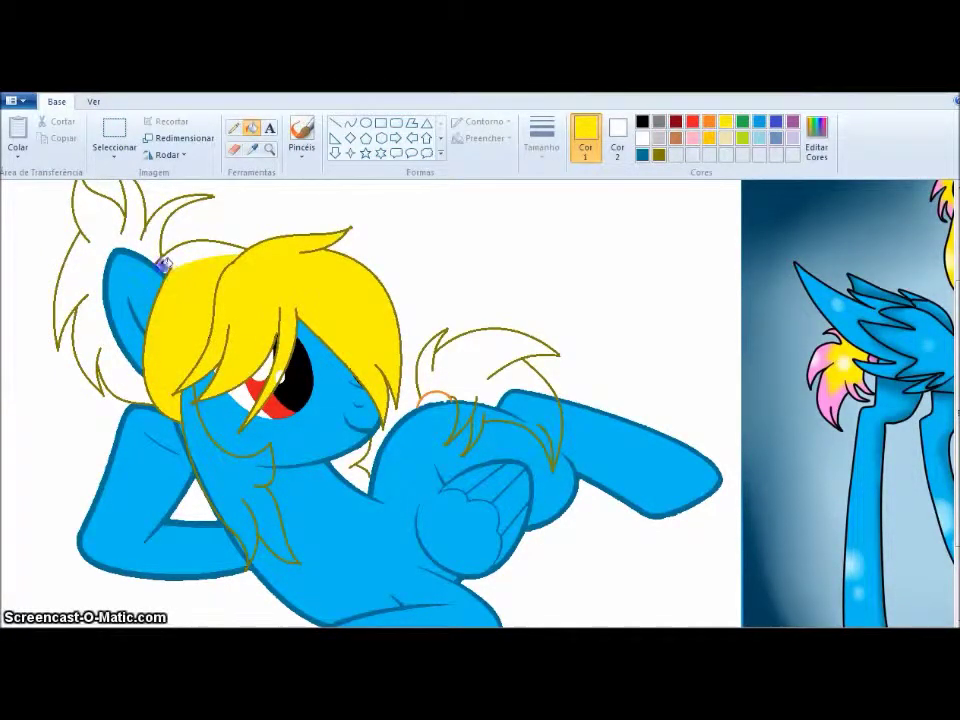
Fill the tufts behind the ear, the back mane, the long side lock and the tail with the same yellow
{"action": "left_click", "coordinate": [145, 197]}
{"action": "left_click", "coordinate": [95, 290]}
{"action": "left_click", "coordinate": [200, 450]}
{"action": "left_click", "coordinate": [268, 466]}
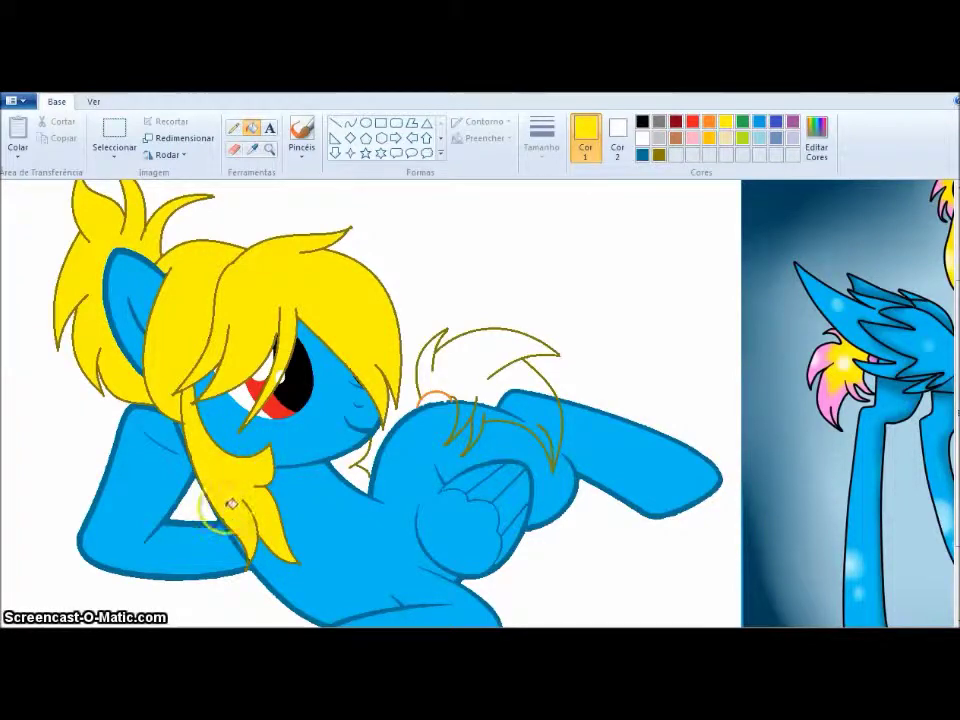
{"action": "left_click", "coordinate": [231, 504]}
{"action": "left_click", "coordinate": [456, 407]}
{"action": "left_click", "coordinate": [283, 370]}
Sample the reference tail's pink, adjust it to a custom magenta and recolour the orange arc at the tail base with it
{"action": "left_click", "coordinate": [251, 148]}
{"action": "left_click", "coordinate": [835, 380]}
{"action": "left_click", "coordinate": [816, 138]}
{"action": "left_click", "coordinate": [336, 476]}
{"action": "left_click", "coordinate": [269, 148]}
{"action": "left_click", "coordinate": [435, 400]}
{"action": "left_click", "coordinate": [420, 292]}
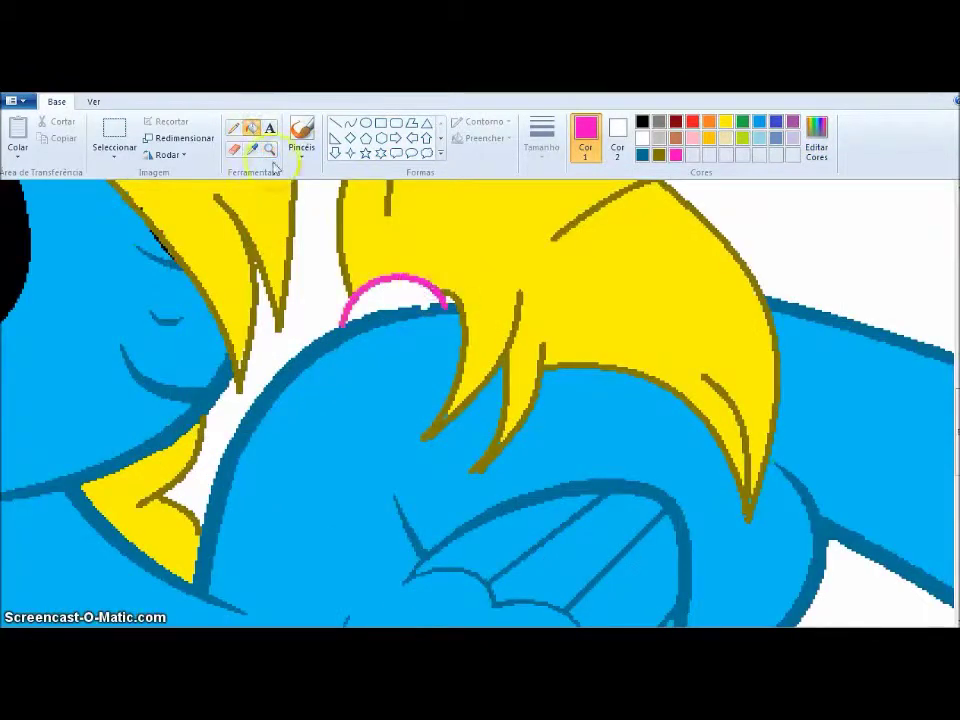
Touch up the rump's outline beside the tail base with the pencil in dark blue
{"action": "left_click", "coordinate": [642, 155]}
{"action": "left_click", "coordinate": [234, 128]}
{"action": "left_click", "coordinate": [269, 148]}
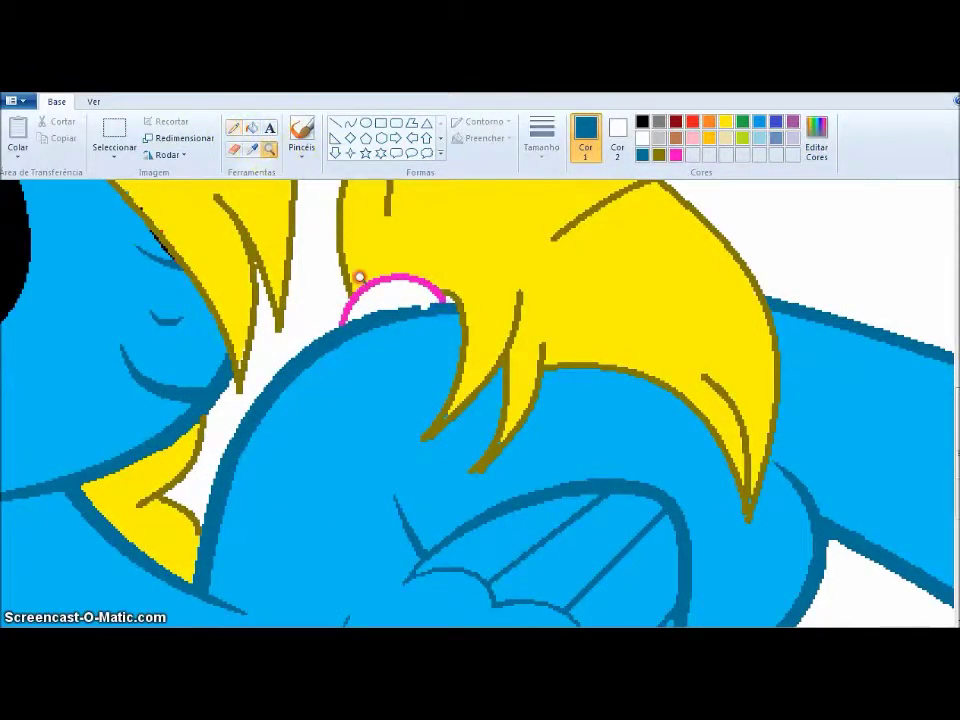
{"action": "right_click", "coordinate": [326, 262]}
Set dark yellow and magenta as the two colours and recolour the outlines of the side lock's tips and tail with the colour-replacing eraser
{"action": "left_click", "coordinate": [300, 420]}
{"action": "left_click", "coordinate": [659, 154]}
{"action": "left_click", "coordinate": [617, 135]}
{"action": "left_click", "coordinate": [676, 155]}
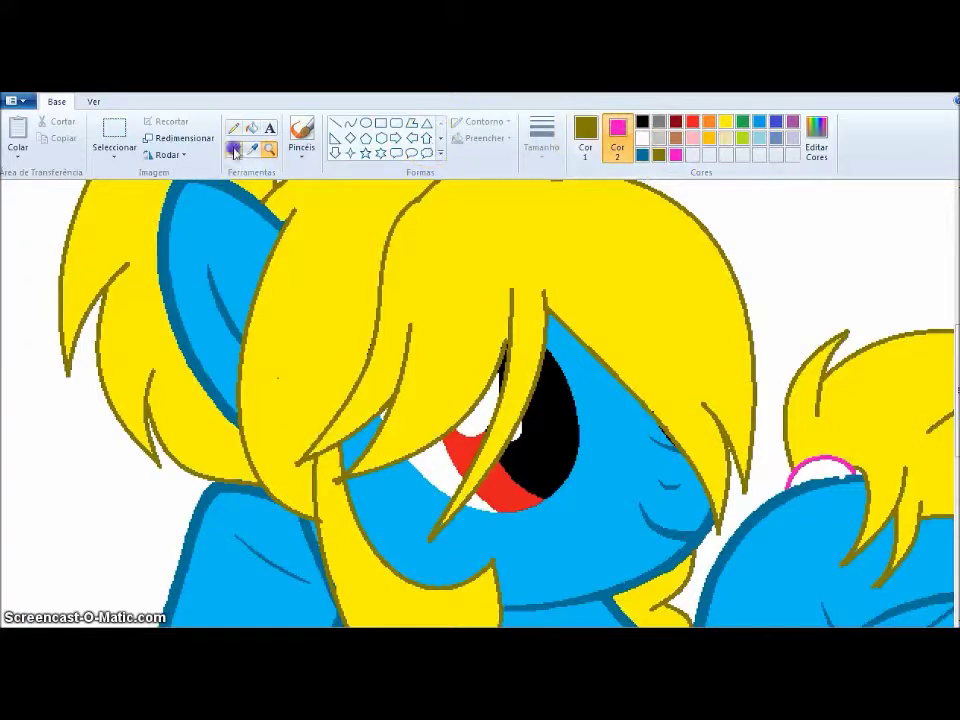
{"action": "right_click", "coordinate": [551, 401]}
{"action": "left_click", "coordinate": [234, 148]}
{"action": "left_click_drag", "start_coordinate": [203, 452], "coordinate": [220, 490]}
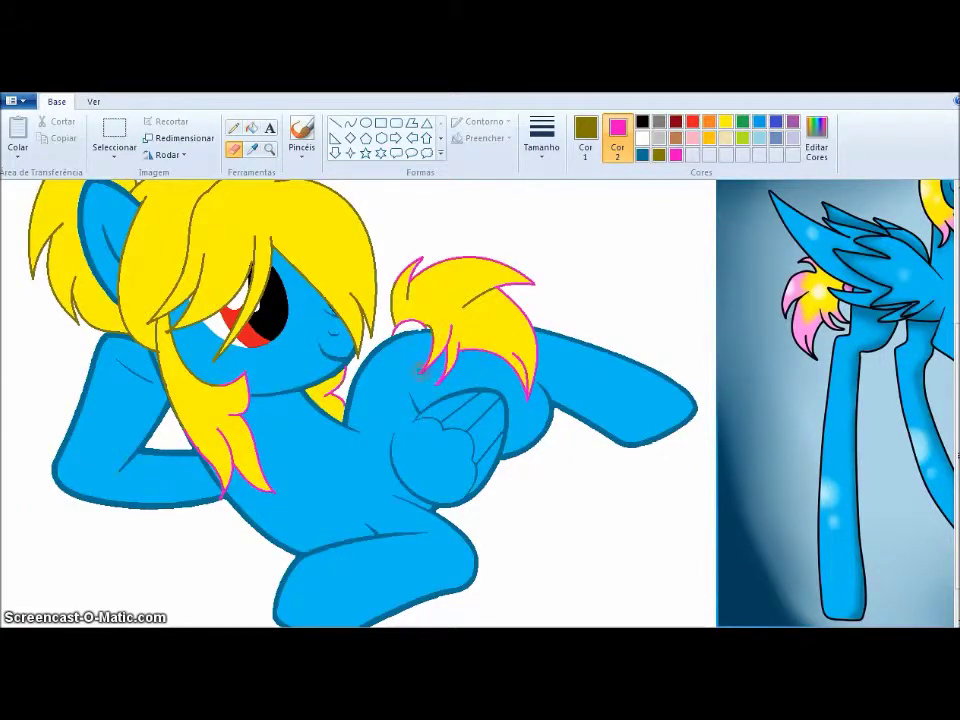
Recolour the outlines of the fringe tips, back mane strands and tufts above the ear from dark yellow to magenta
{"action": "scroll", "coordinate": [395, 285], "scroll_direction": "up", "scroll_amount": 2}
{"action": "scroll", "coordinate": [395, 285], "scroll_direction": "right", "scroll_amount": 2}
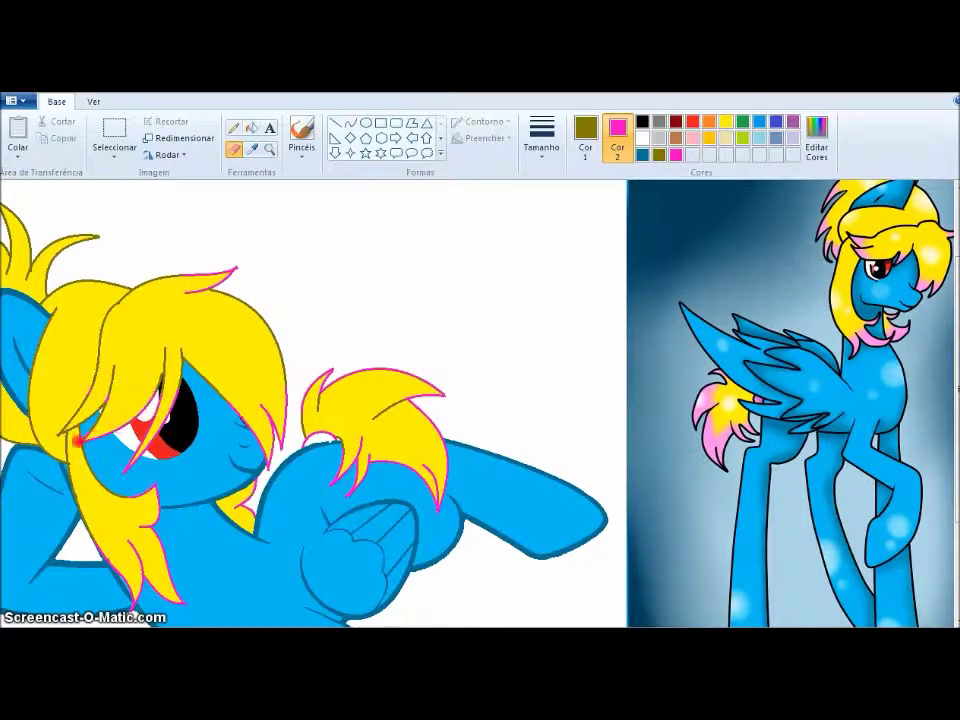
{"action": "scroll", "coordinate": [76, 407], "scroll_direction": "left", "scroll_amount": 3}
{"action": "scroll", "coordinate": [80, 440], "scroll_direction": "up", "scroll_amount": 2}
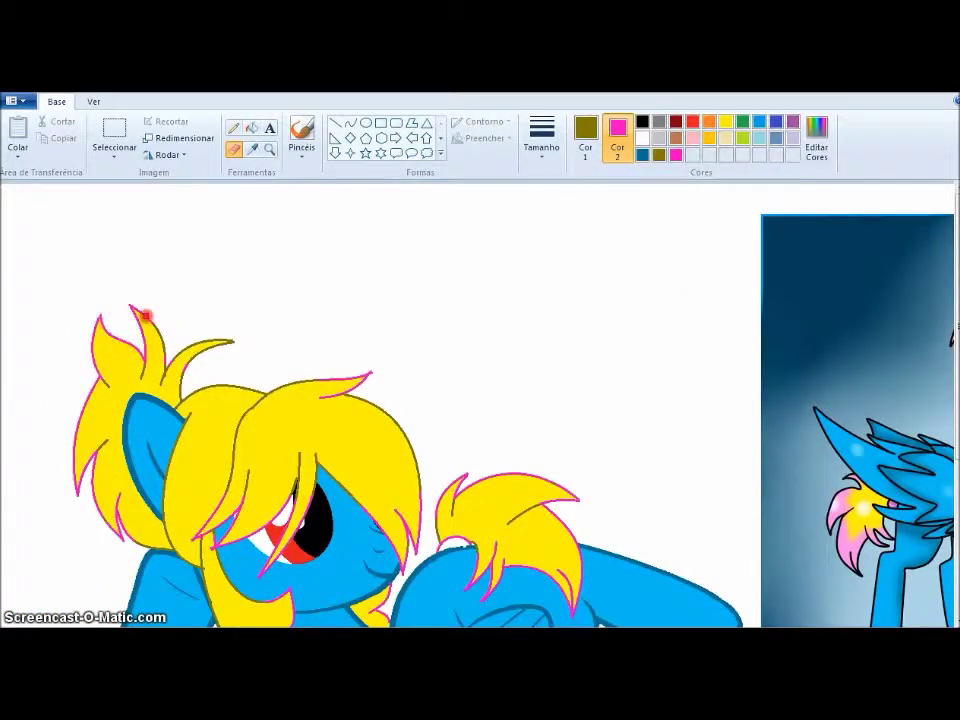
Correct the dark yellow and magenta stretches of outline on the lowest back mane strand and the tail
{"action": "left_click", "coordinate": [232, 469]}
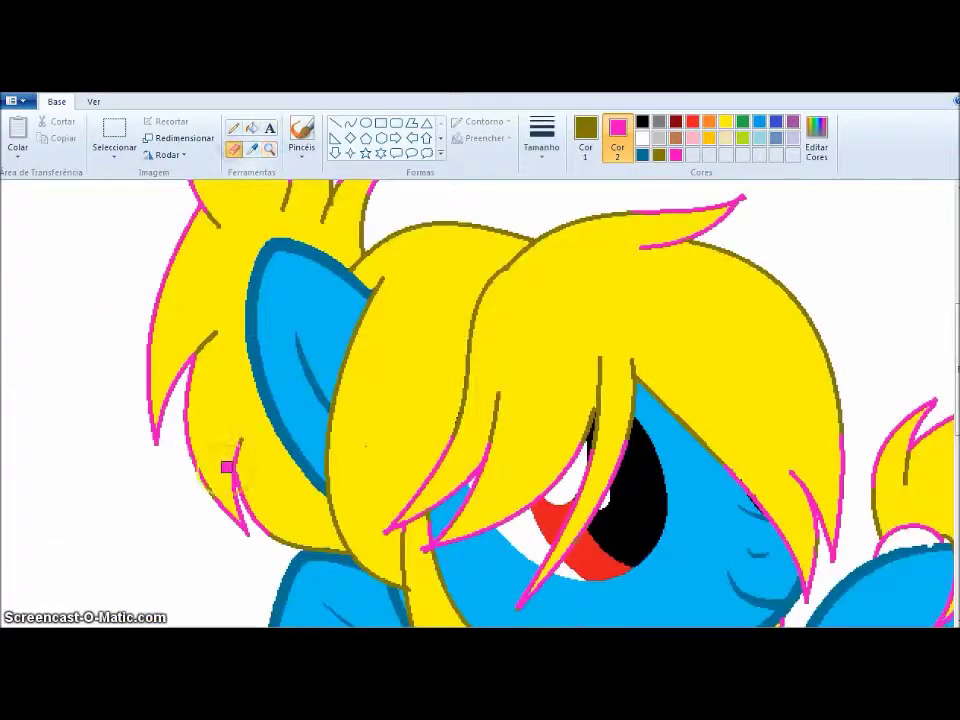
{"action": "left_click", "coordinate": [274, 461]}
{"action": "left_click", "coordinate": [354, 461]}
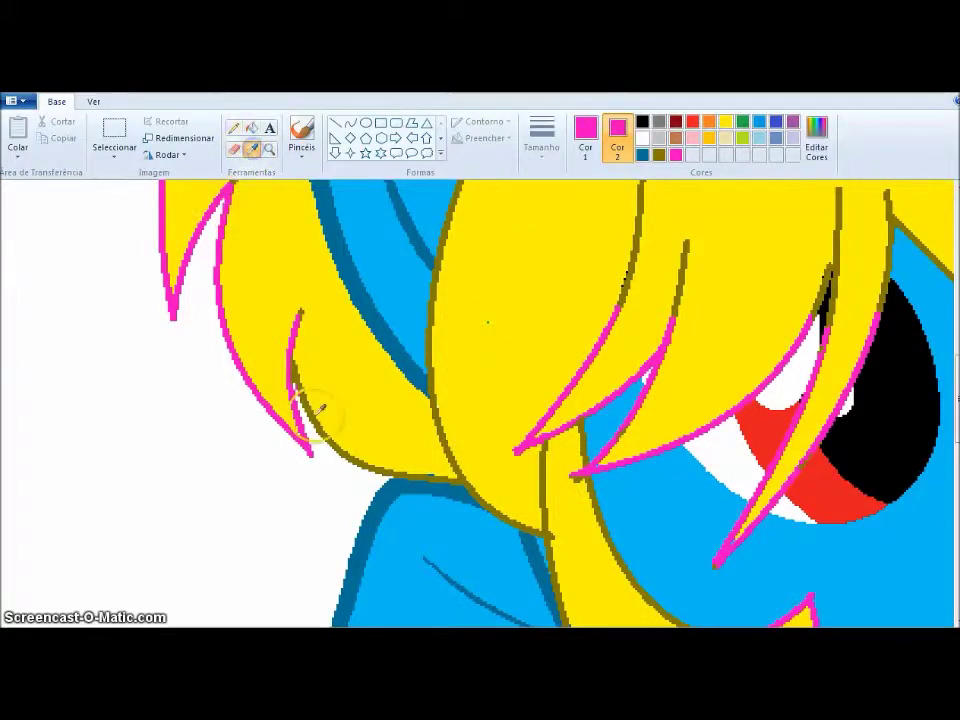
{"action": "left_click", "coordinate": [589, 489]}
{"action": "left_click", "coordinate": [686, 452]}
{"action": "left_click", "coordinate": [269, 148]}
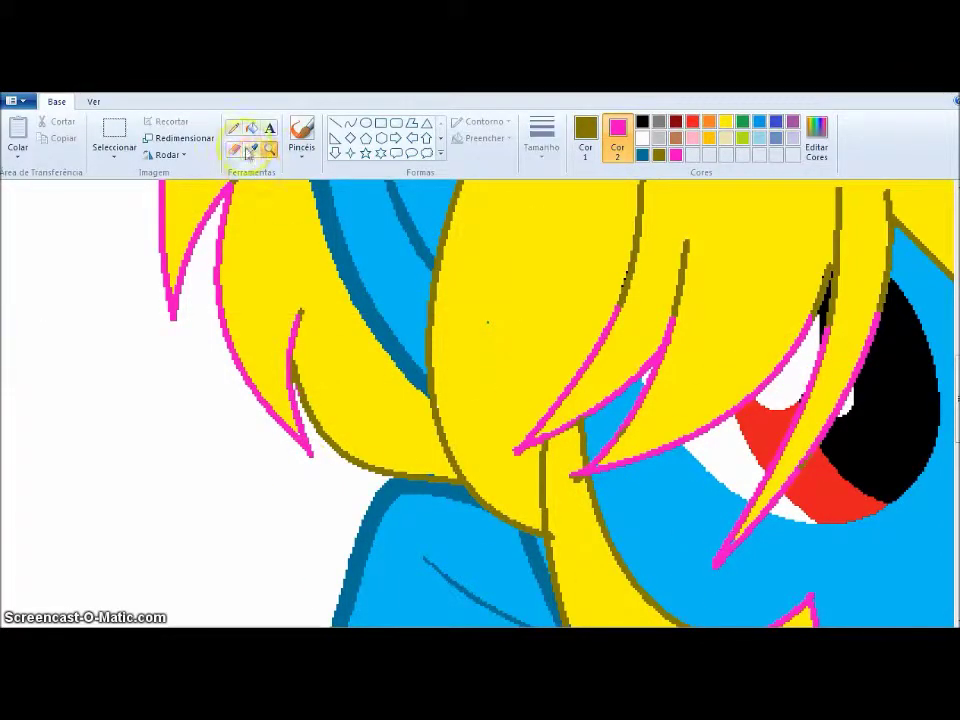
{"action": "right_click", "coordinate": [279, 450]}
{"action": "right_click", "coordinate": [279, 345]}
{"action": "right_click", "coordinate": [279, 345]}
{"action": "left_click", "coordinate": [485, 290]}
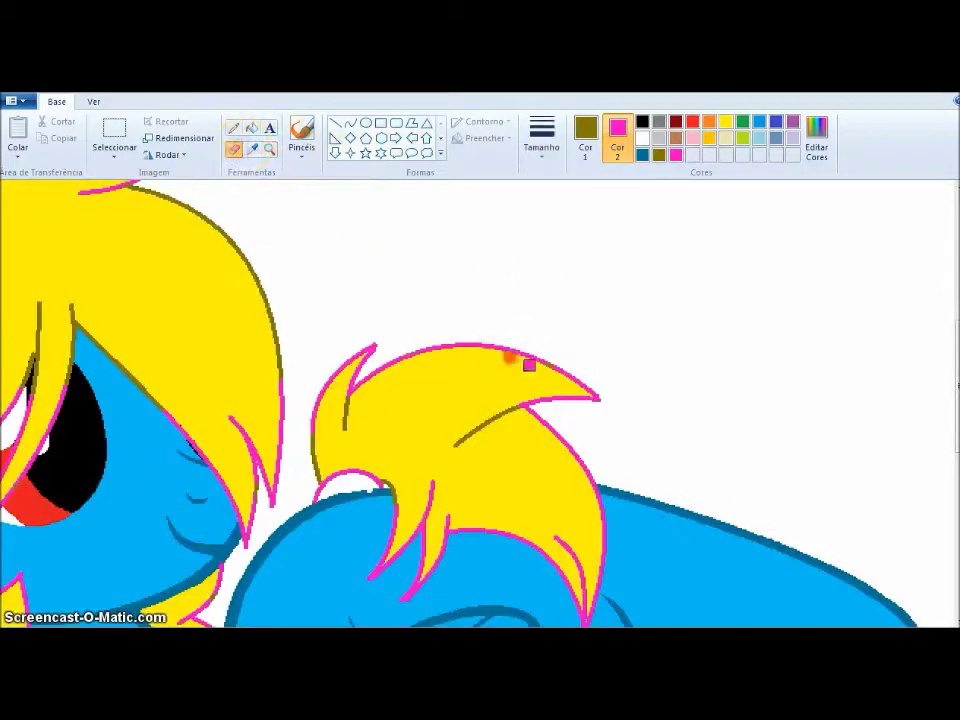
{"action": "scroll", "coordinate": [480, 400], "scroll_direction": "left", "scroll_amount": 1}
{"action": "scroll", "coordinate": [480, 400], "scroll_direction": "left", "scroll_amount": 3}
Sample the light pink from the reference tail and set the Line tool to a thin width
{"action": "left_click", "coordinate": [335, 122]}
{"action": "scroll", "coordinate": [480, 400], "scroll_direction": "right", "scroll_amount": 7}
{"action": "left_click", "coordinate": [251, 148]}
{"action": "left_click", "coordinate": [640, 390]}
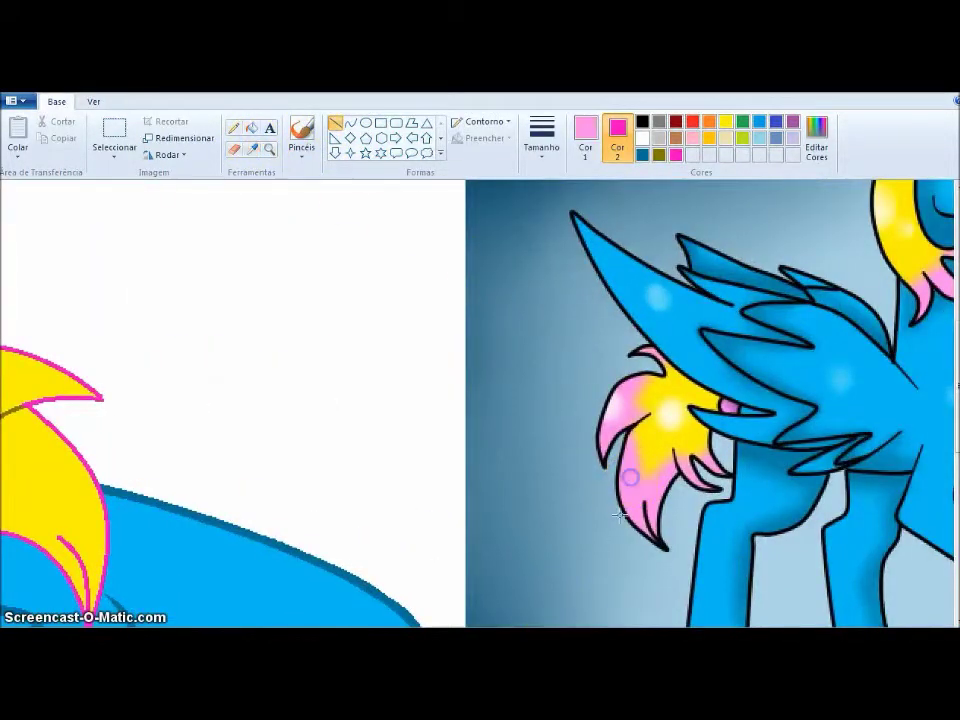
{"action": "scroll", "coordinate": [480, 400], "scroll_direction": "left", "scroll_amount": 8}
{"action": "left_click", "coordinate": [541, 140]}
{"action": "left_click", "coordinate": [572, 208]}
Draw light pink zigzag lines across the fringe strands and the top fringe tip to separate their ends
{"action": "scroll", "coordinate": [278, 428], "scroll_direction": "up", "scroll_amount": 1}
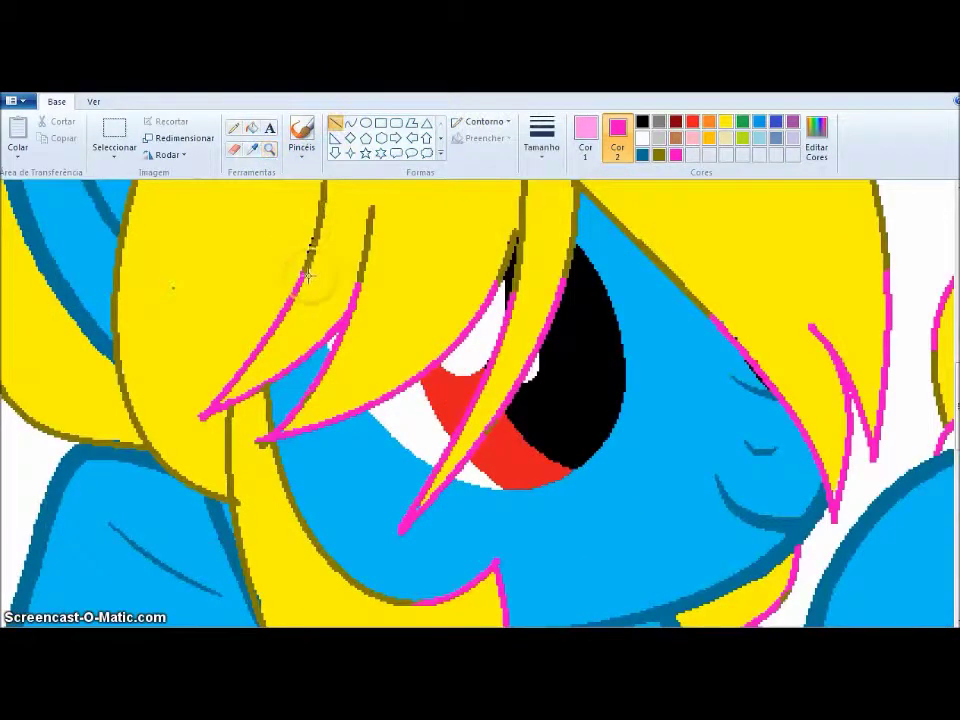
{"action": "left_click_drag", "start_coordinate": [505, 290], "coordinate": [563, 279]}
{"action": "left_click_drag", "start_coordinate": [713, 321], "coordinate": [800, 367]}
{"action": "left_click", "coordinate": [893, 280]}
{"action": "scroll", "coordinate": [435, 321], "scroll_direction": "up", "scroll_amount": 5}
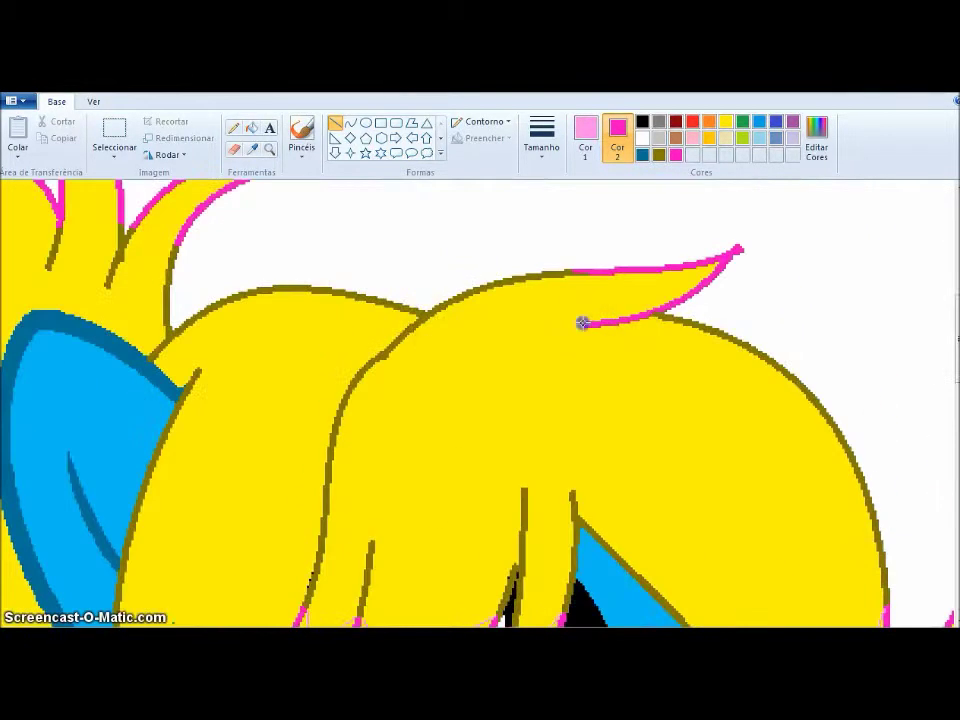
Draw light pink dividing lines across the tufts above the ear and down the back mane
{"action": "scroll", "coordinate": [171, 321], "scroll_direction": "up", "scroll_amount": 3}
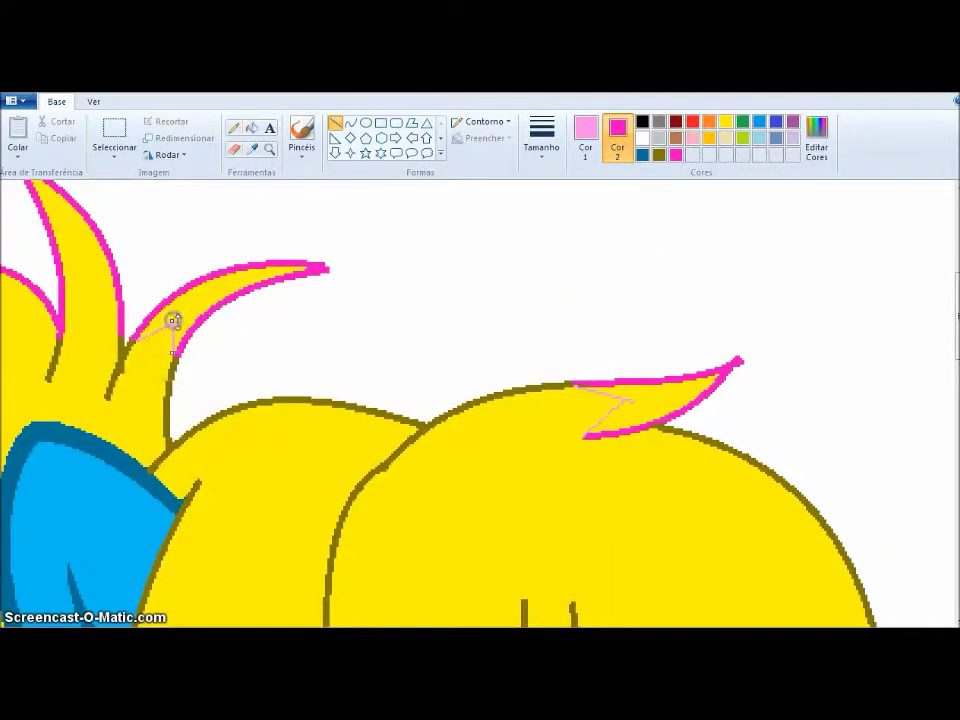
{"action": "scroll", "coordinate": [171, 321], "scroll_direction": "left", "scroll_amount": 5}
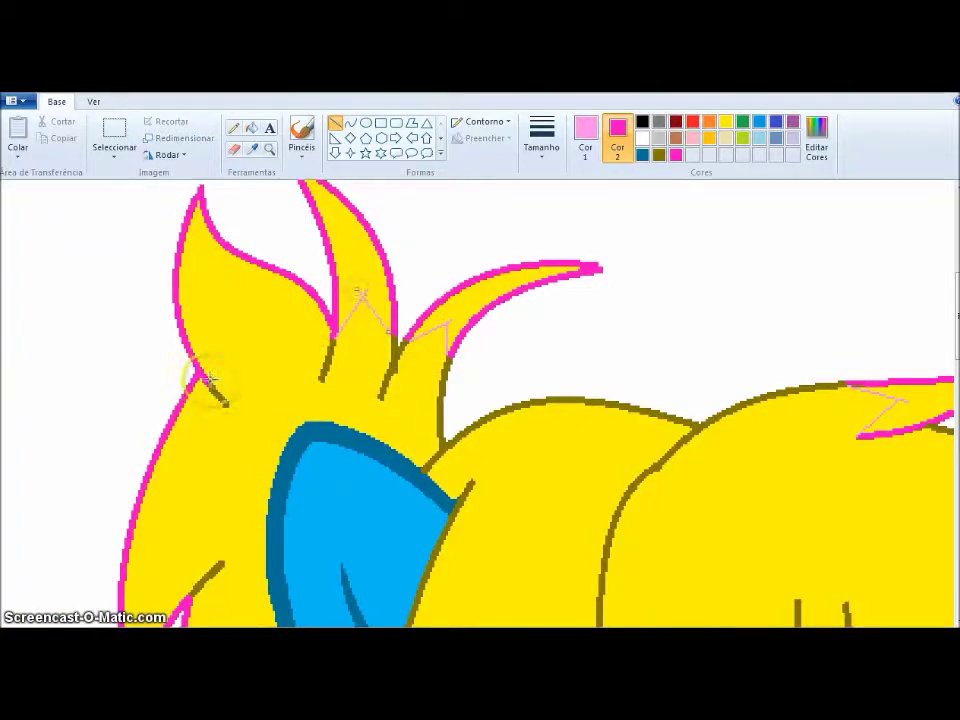
{"action": "scroll", "coordinate": [246, 321], "scroll_direction": "down", "scroll_amount": 3}
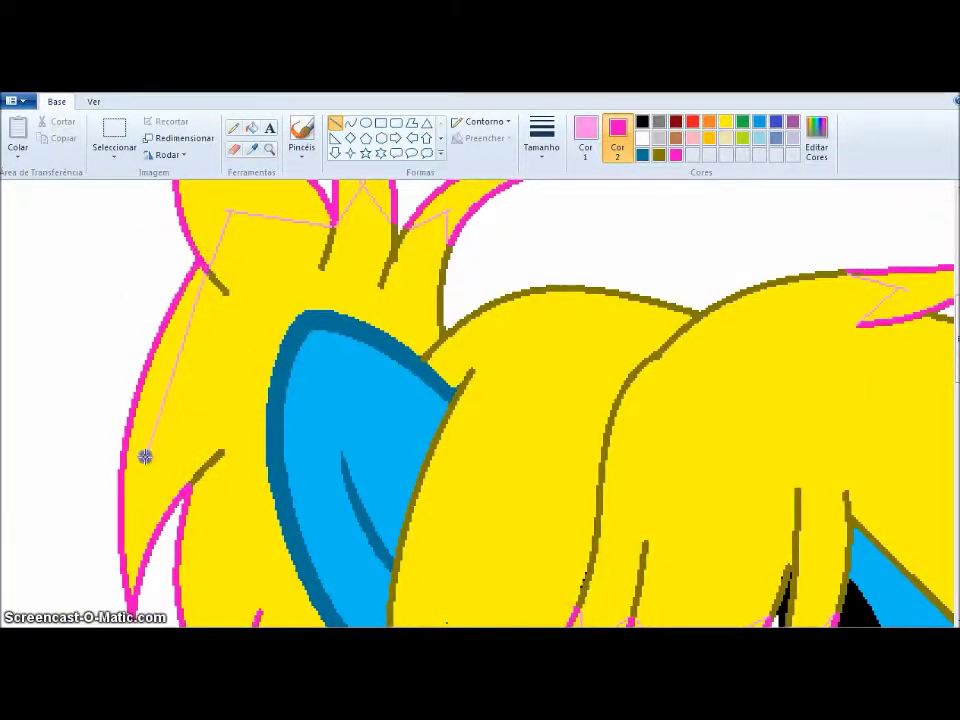
{"action": "scroll", "coordinate": [185, 485], "scroll_direction": "down", "scroll_amount": 6}
Fill the separated tips of the tufts, back mane and fringe with light pink, undoing the fill that covers the whole fringe
{"action": "left_click", "coordinate": [269, 148]}
{"action": "right_click", "coordinate": [309, 282]}
{"action": "right_click", "coordinate": [309, 282]}
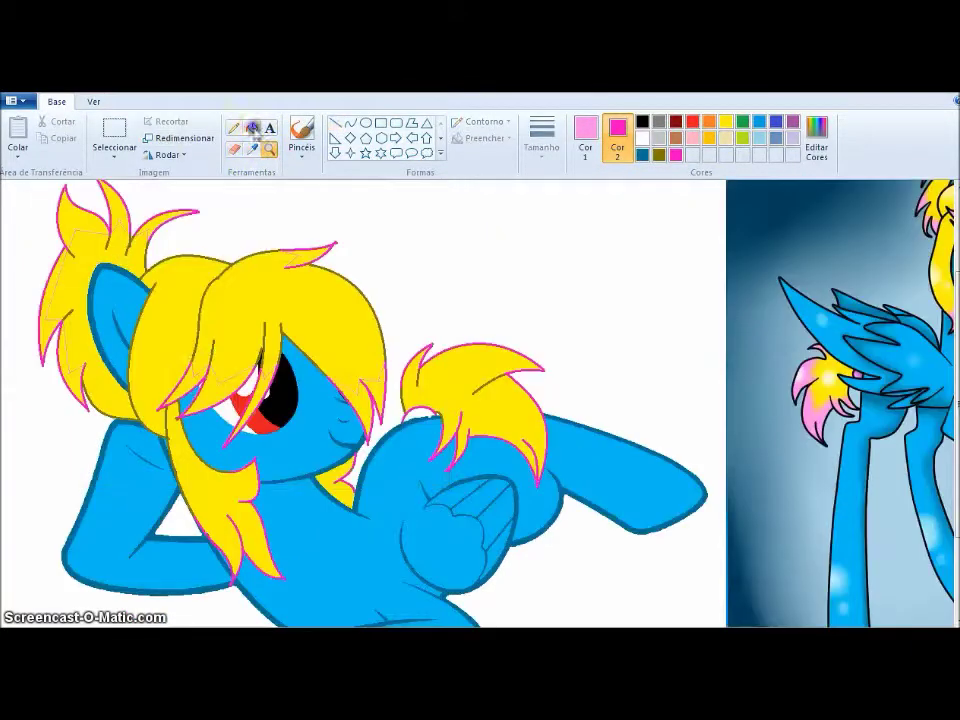
{"action": "left_click", "coordinate": [88, 205]}
{"action": "left_click", "coordinate": [52, 320]}
{"action": "left_click", "coordinate": [60, 290]}
{"action": "left_click", "coordinate": [190, 383]}
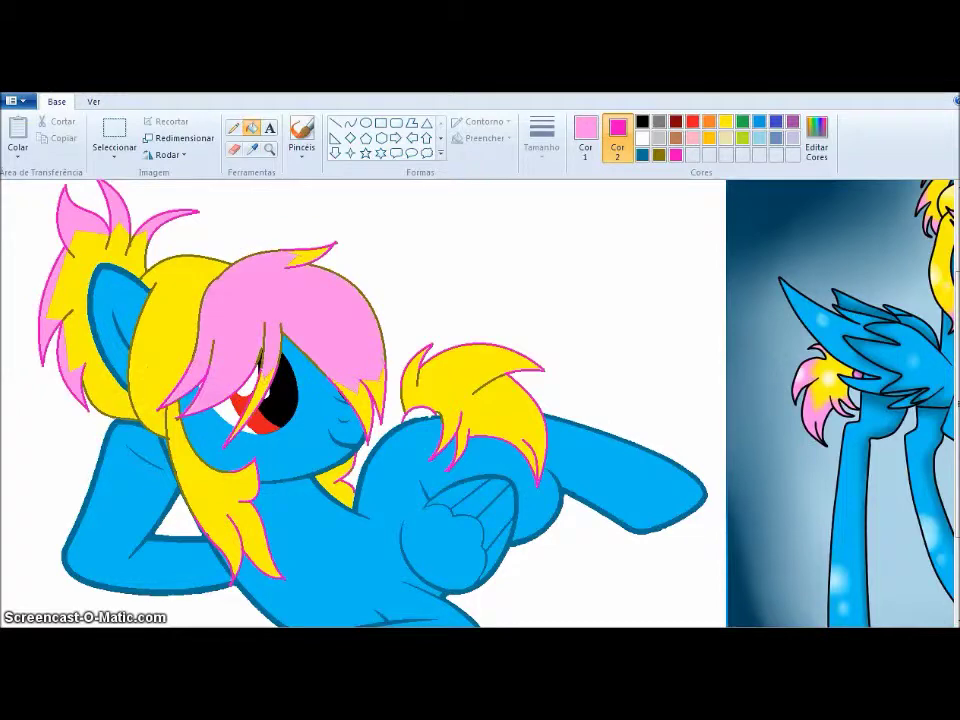
{"action": "key", "text": "ctrl+z"}
{"action": "left_click", "coordinate": [260, 392]}
{"action": "left_click", "coordinate": [251, 128]}
Draw a light pink zigzag across the side lock and fill its tips and the lock below the chin with light pink
{"action": "scroll", "coordinate": [330, 320], "scroll_direction": "down", "scroll_amount": 4}
{"action": "left_click", "coordinate": [336, 122]}
{"action": "left_click_drag", "start_coordinate": [300, 370], "coordinate": [374, 397]}
{"action": "left_click_drag", "start_coordinate": [390, 243], "coordinate": [433, 322]}
{"action": "left_click", "coordinate": [251, 128]}
{"action": "left_click", "coordinate": [470, 430]}
{"action": "left_click", "coordinate": [754, 285]}
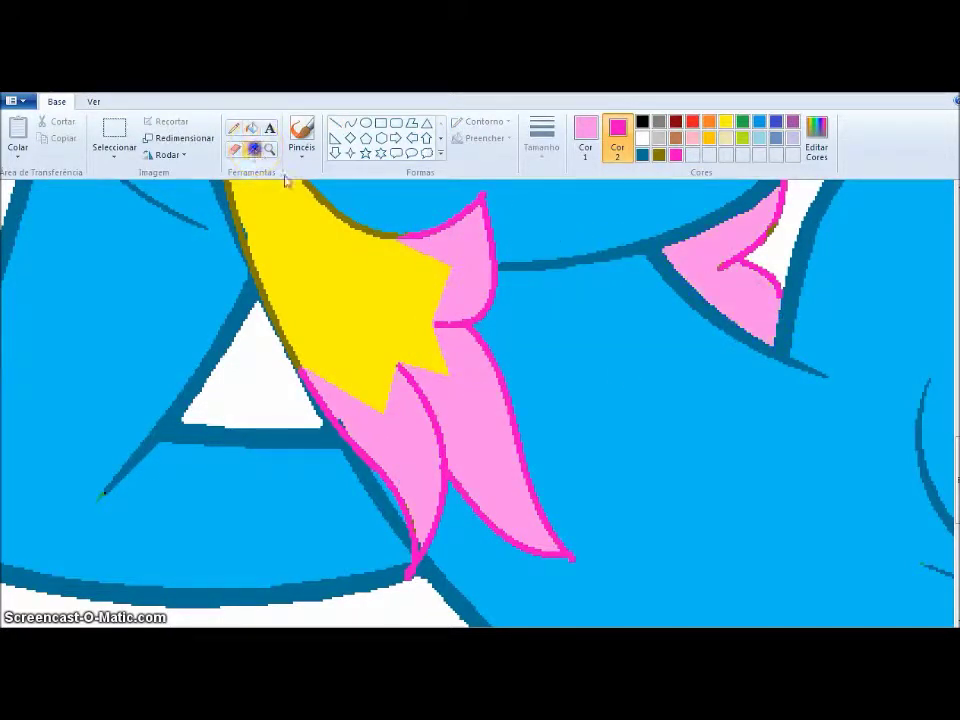
Replace the leftover dark blue outline pixels inside the side lock with the hair's yellow, sampling both colours from the drawing
{"action": "left_click", "coordinate": [256, 152]}
{"action": "left_click", "coordinate": [238, 215]}
{"action": "left_click", "coordinate": [233, 149]}
{"action": "left_click", "coordinate": [251, 149]}
{"action": "left_click", "coordinate": [236, 300]}
{"action": "left_click", "coordinate": [251, 149]}
{"action": "left_click", "coordinate": [250, 200]}
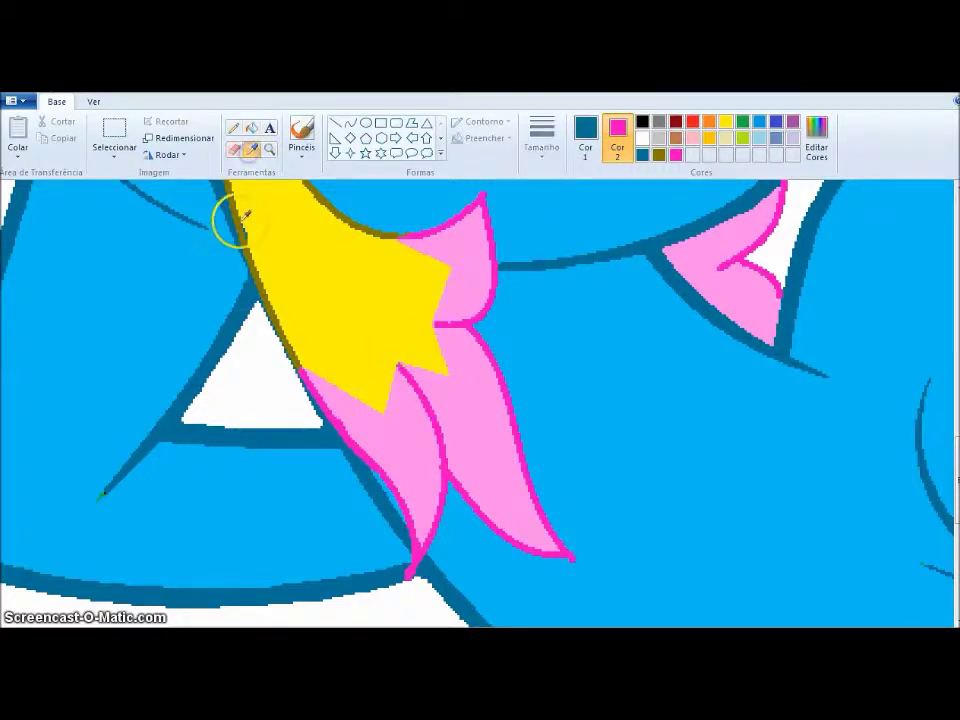
{"action": "left_click", "coordinate": [251, 149]}
{"action": "left_click", "coordinate": [225, 214]}
{"action": "left_click", "coordinate": [251, 149]}
{"action": "right_click", "coordinate": [315, 247]}
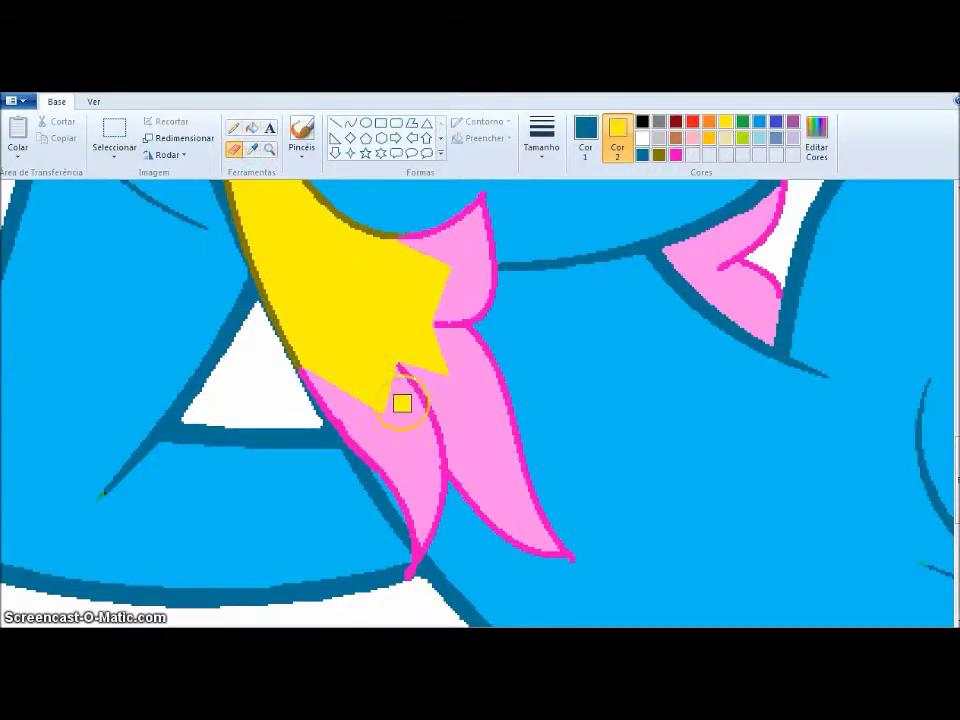
Recolour the leftover olive outline pixels, using magenta on the fringe tips and red inside the iris
{"action": "scroll", "coordinate": [300, 360], "scroll_direction": "up", "scroll_amount": 5}
{"action": "left_click", "coordinate": [218, 345]}
{"action": "left_click", "coordinate": [251, 149]}
{"action": "right_click", "coordinate": [268, 294]}
{"action": "left_click", "coordinate": [234, 148]}
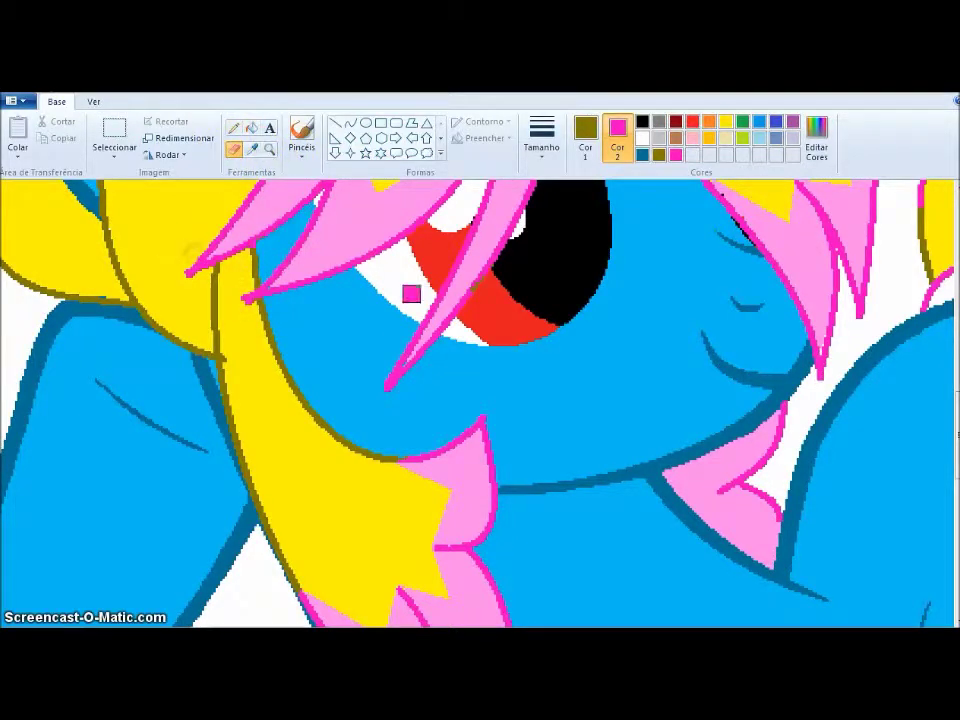
{"action": "left_click", "coordinate": [586, 135]}
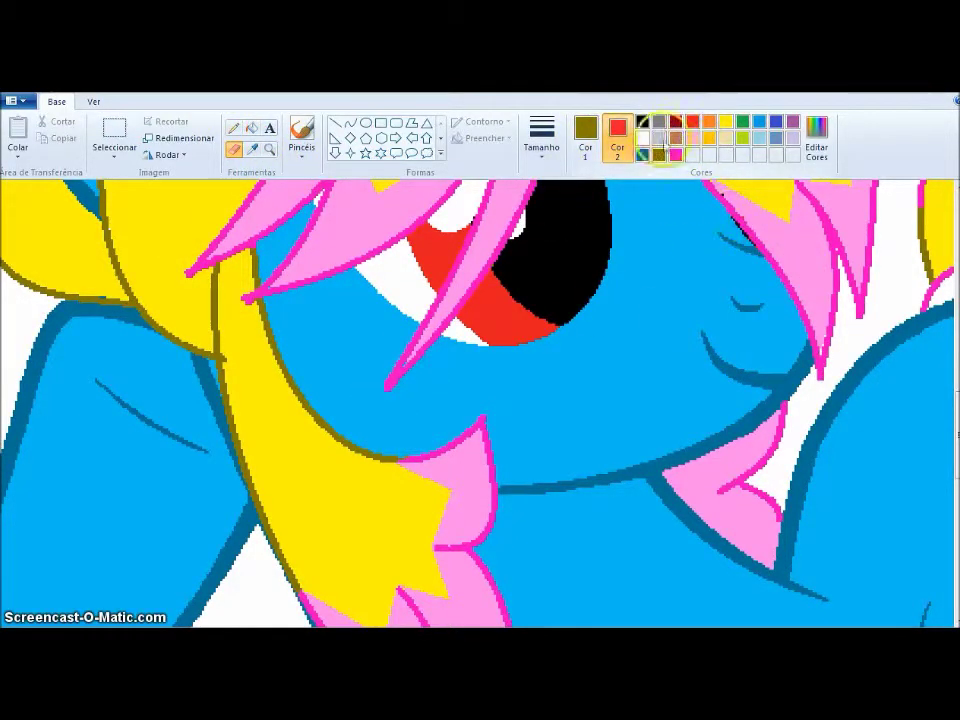
{"action": "left_click", "coordinate": [691, 122]}
{"action": "left_click", "coordinate": [642, 121]}
{"action": "left_click", "coordinate": [642, 138]}
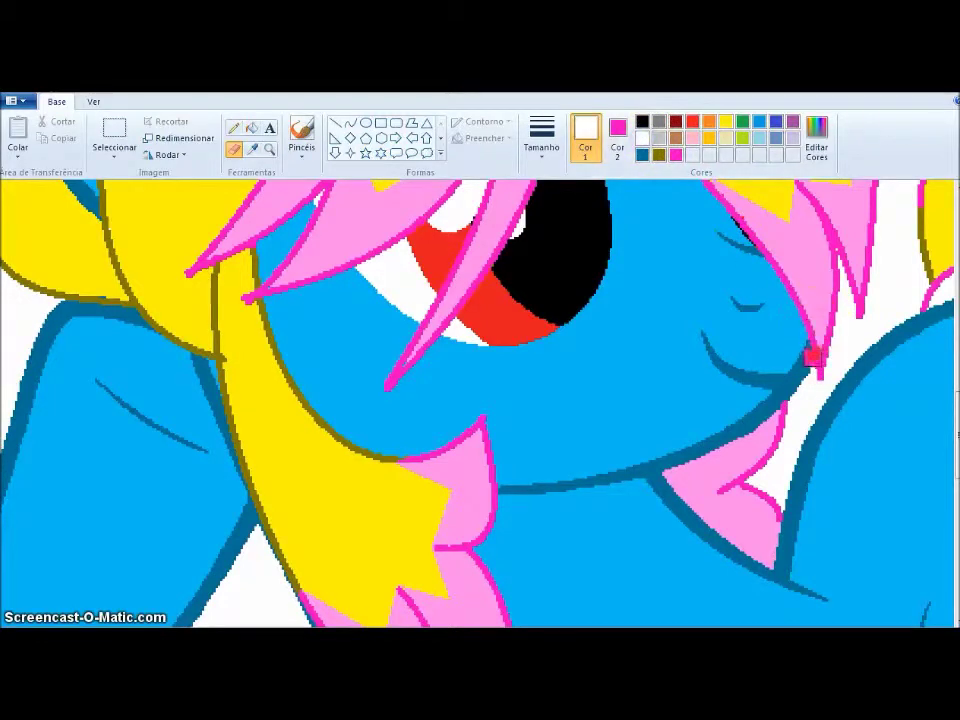
Clean up the stray body-blue pixels along the magenta fringe outline and the stray spot in the yellow mane
{"action": "left_click", "coordinate": [251, 149]}
{"action": "left_click", "coordinate": [378, 360]}
{"action": "scroll", "coordinate": [285, 407], "scroll_direction": "up", "scroll_amount": 3}
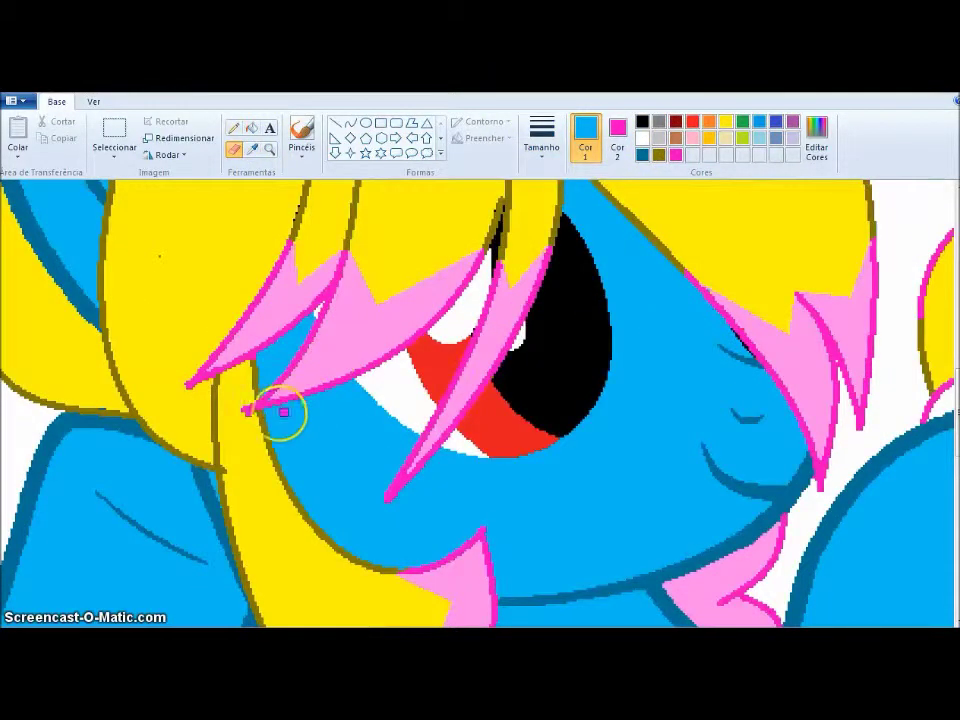
{"action": "right_click", "coordinate": [160, 373]}
Draw light pink straight dividing lines across the tail to separate its tips from the yellow centre
{"action": "right_click", "coordinate": [300, 289]}
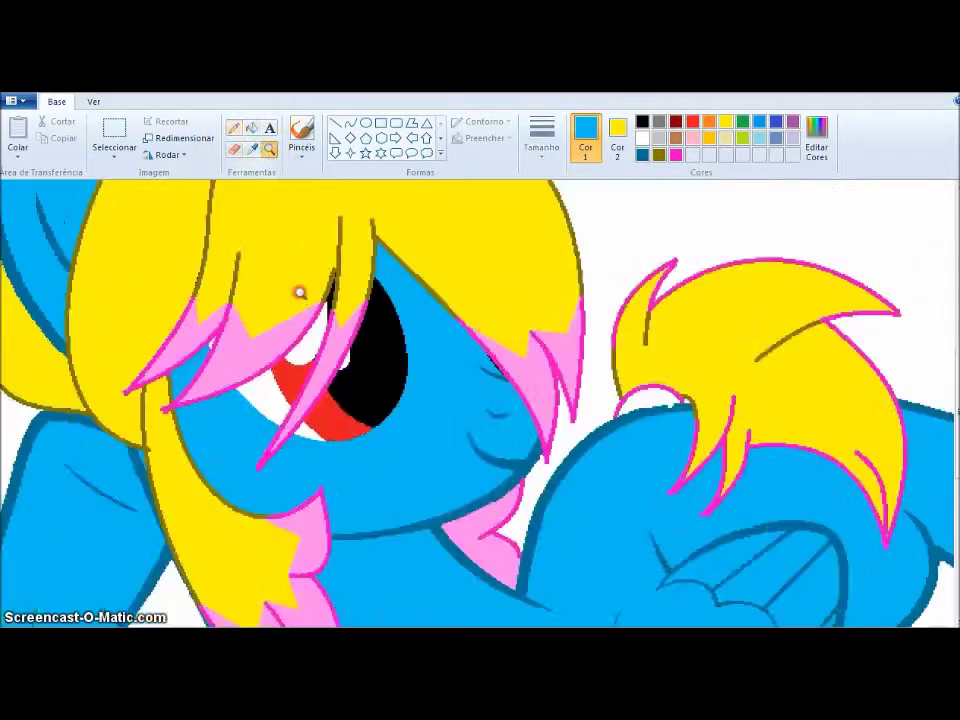
{"action": "right_click", "coordinate": [192, 380]}
{"action": "left_click", "coordinate": [192, 380]}
{"action": "left_click", "coordinate": [493, 386]}
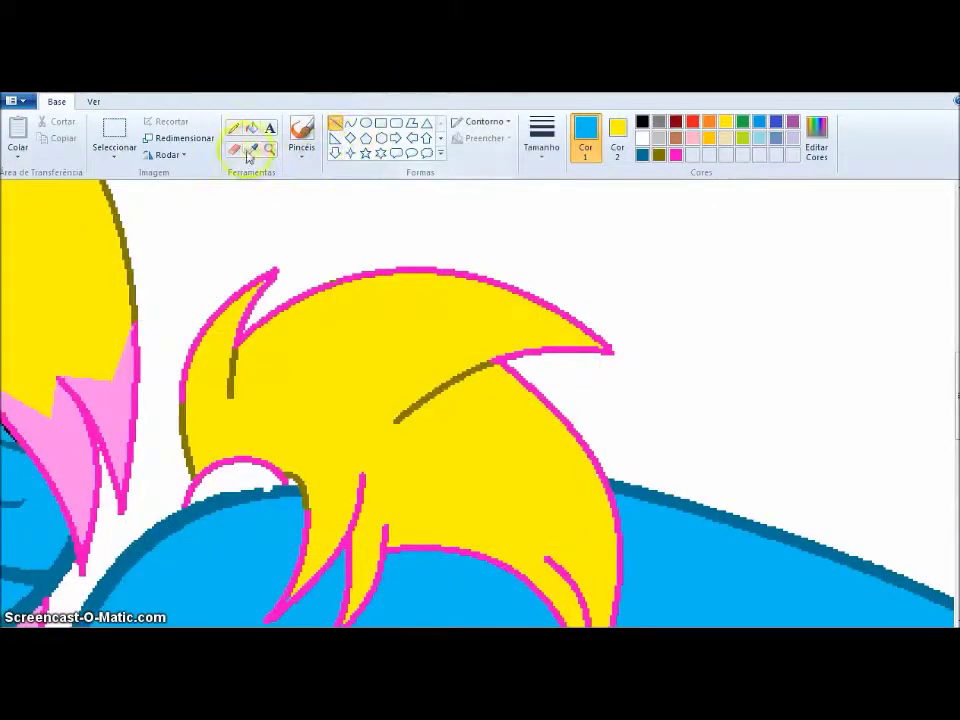
{"action": "left_click", "coordinate": [335, 122]}
{"action": "left_click", "coordinate": [692, 138]}
{"action": "left_click", "coordinate": [642, 138]}
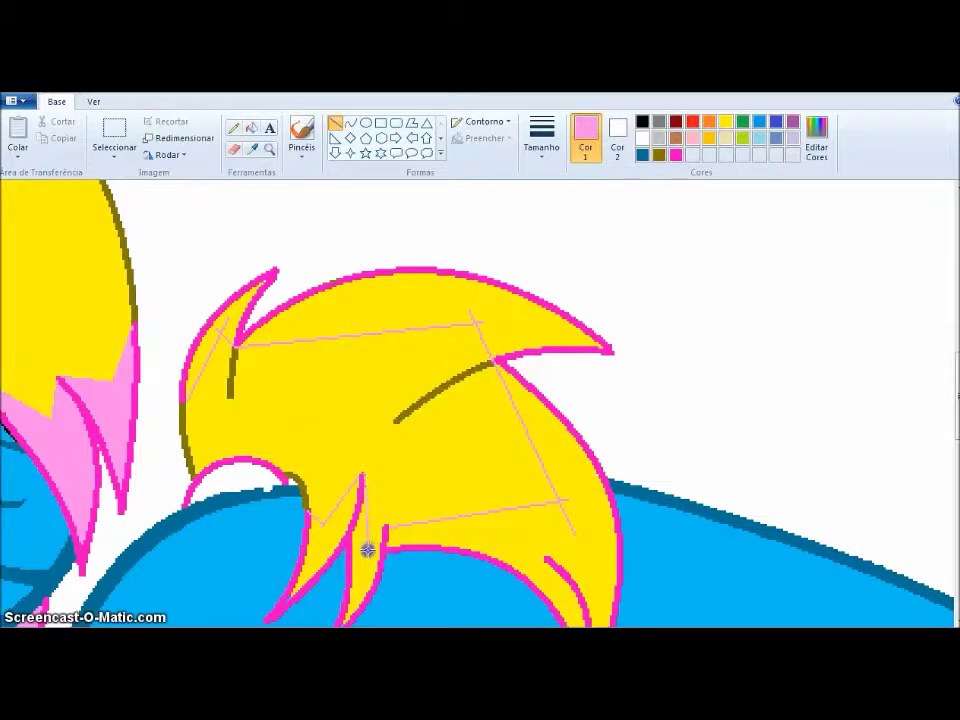
Fill the separated tail tips with light pink and touch up their edges and magenta outline
{"action": "left_click", "coordinate": [251, 127]}
{"action": "left_click", "coordinate": [360, 300]}
{"action": "left_click", "coordinate": [499, 396]}
{"action": "left_click", "coordinate": [330, 537]}
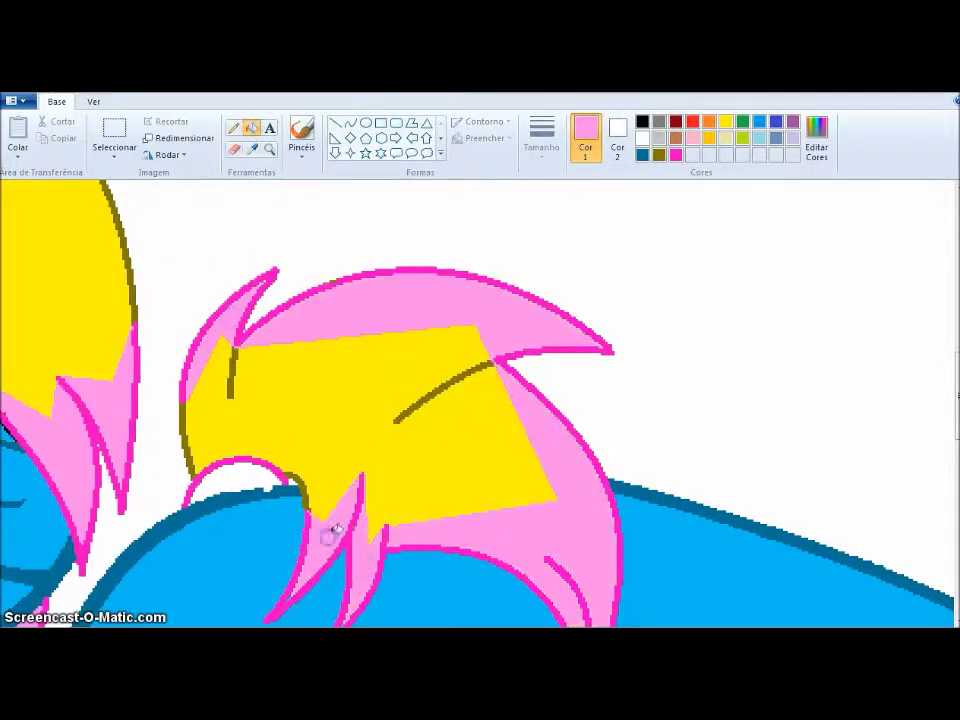
{"action": "left_click", "coordinate": [233, 151]}
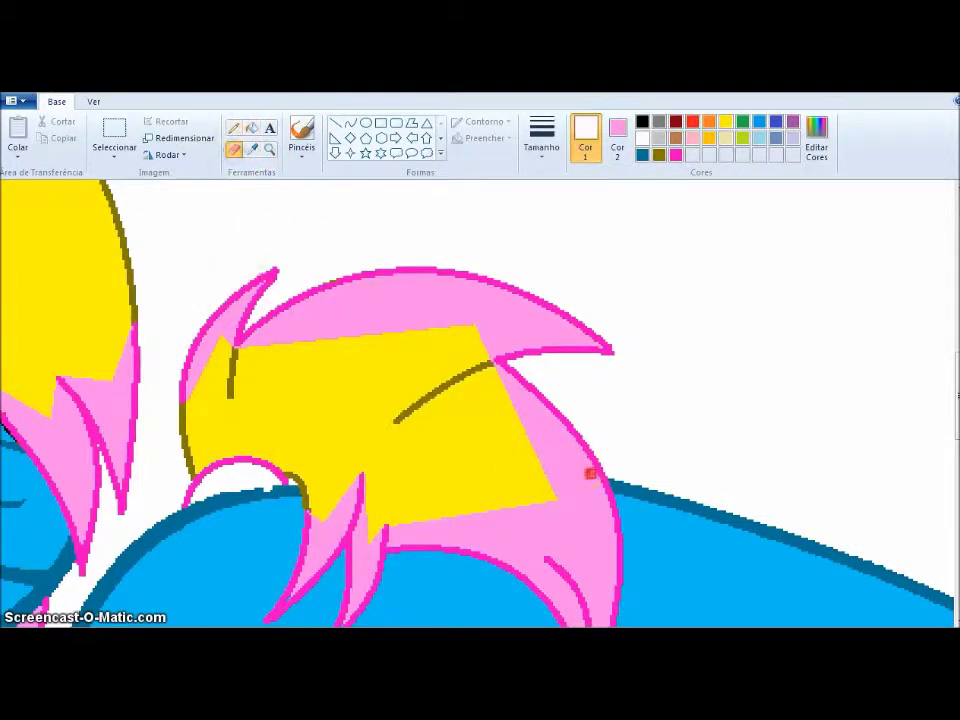
{"action": "left_click", "coordinate": [255, 270]}
{"action": "scroll", "coordinate": [250, 240], "scroll_direction": "down", "scroll_amount": 5}
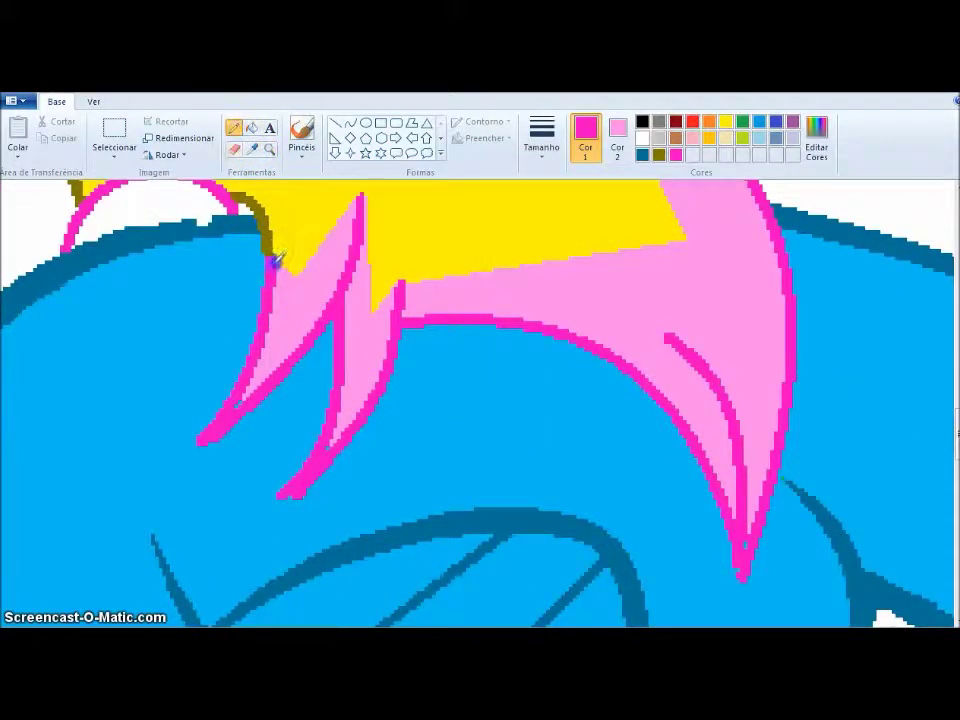
Widen the canvas beside the finished pony and fill the added area with blue
{"action": "left_click", "coordinate": [269, 148]}
{"action": "right_click", "coordinate": [274, 414]}
{"action": "right_click", "coordinate": [274, 414]}
{"action": "left_click_drag", "start_coordinate": [376, 404], "coordinate": [860, 358]}
{"action": "left_click", "coordinate": [381, 359]}
{"action": "left_click", "coordinate": [692, 121]}
{"action": "left_click", "coordinate": [251, 128]}
{"action": "left_click", "coordinate": [659, 270]}
{"action": "left_click", "coordinate": [716, 200]}
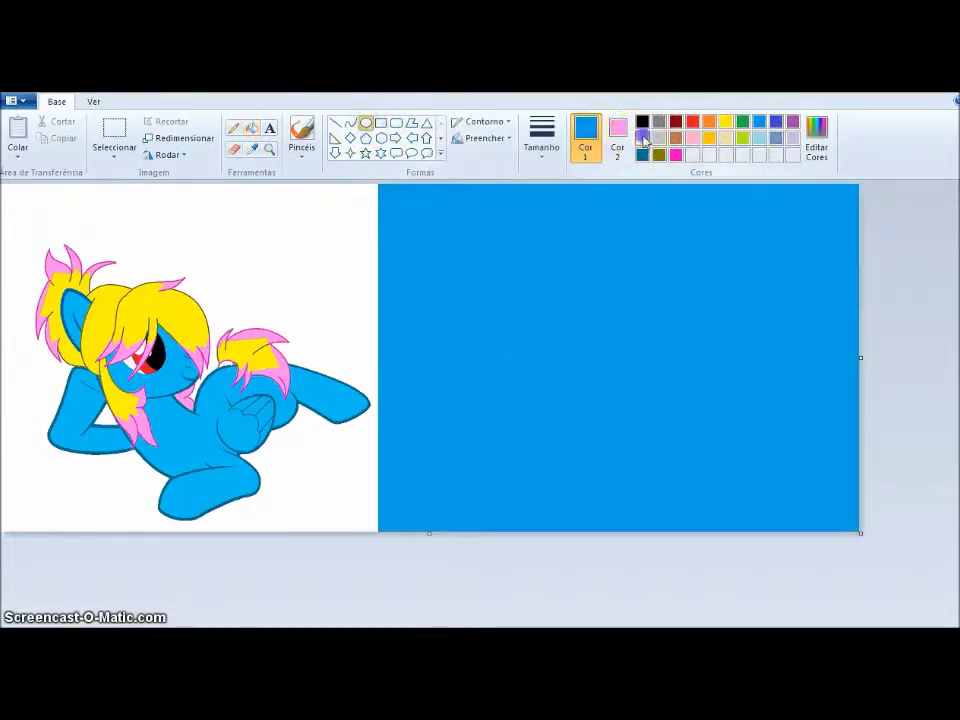
Draw several white ellipses across the blue area and fill them with white
{"action": "left_click", "coordinate": [642, 138]}
{"action": "left_click", "coordinate": [366, 122]}
{"action": "left_click_drag", "start_coordinate": [431, 223], "coordinate": [538, 289]}
{"action": "left_click_drag", "start_coordinate": [677, 242], "coordinate": [806, 364]}
{"action": "left_click_drag", "start_coordinate": [409, 419], "coordinate": [528, 485]}
{"action": "left_click", "coordinate": [251, 128]}
{"action": "left_click", "coordinate": [485, 257]}
{"action": "left_click", "coordinate": [740, 302]}
{"action": "left_click", "coordinate": [601, 374]}
{"action": "left_click", "coordinate": [747, 484]}
{"action": "left_click", "coordinate": [499, 456]}
Select the finished blue pony with a rectangular selection around it
{"action": "left_click", "coordinate": [114, 130]}
{"action": "left_click_drag", "start_coordinate": [13, 230], "coordinate": [375, 523]}
{"action": "left_click", "coordinate": [114, 155]}
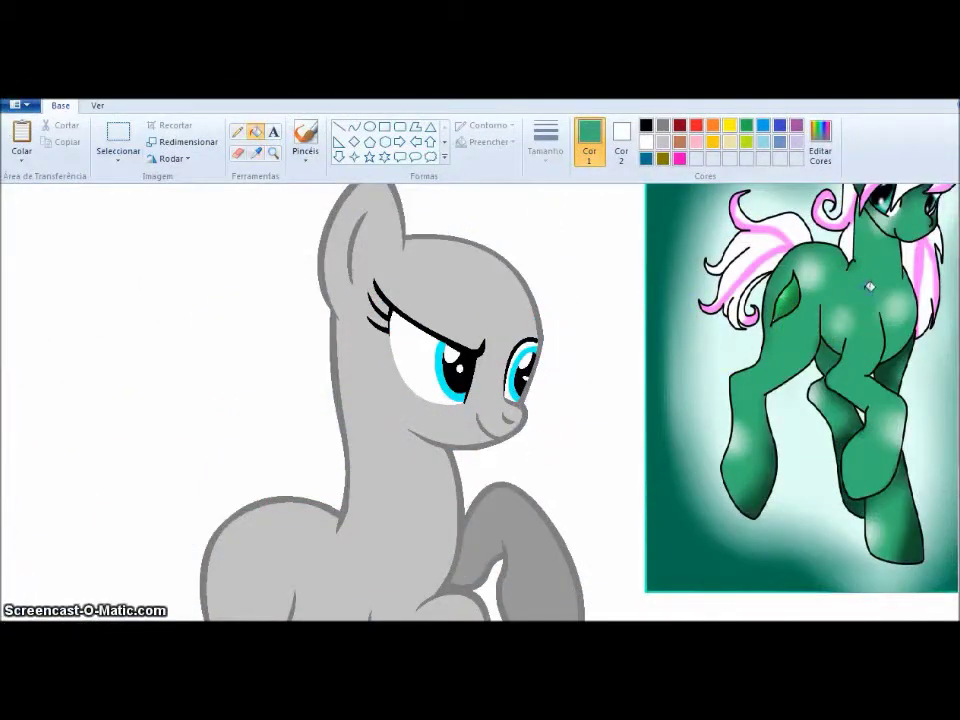
Fill the grey pony base with the reference's green and its outlines with a darker green
{"action": "left_click", "coordinate": [820, 140]}
{"action": "left_click", "coordinate": [341, 481]}
{"action": "left_click", "coordinate": [403, 225]}
{"action": "scroll", "coordinate": [407, 315], "scroll_direction": "down", "scroll_amount": 2}
{"action": "scroll", "coordinate": [600, 340], "scroll_direction": "up", "scroll_amount": 2}
{"action": "left_click", "coordinate": [421, 492]}
{"action": "scroll", "coordinate": [421, 492], "scroll_direction": "down", "scroll_amount": 2}
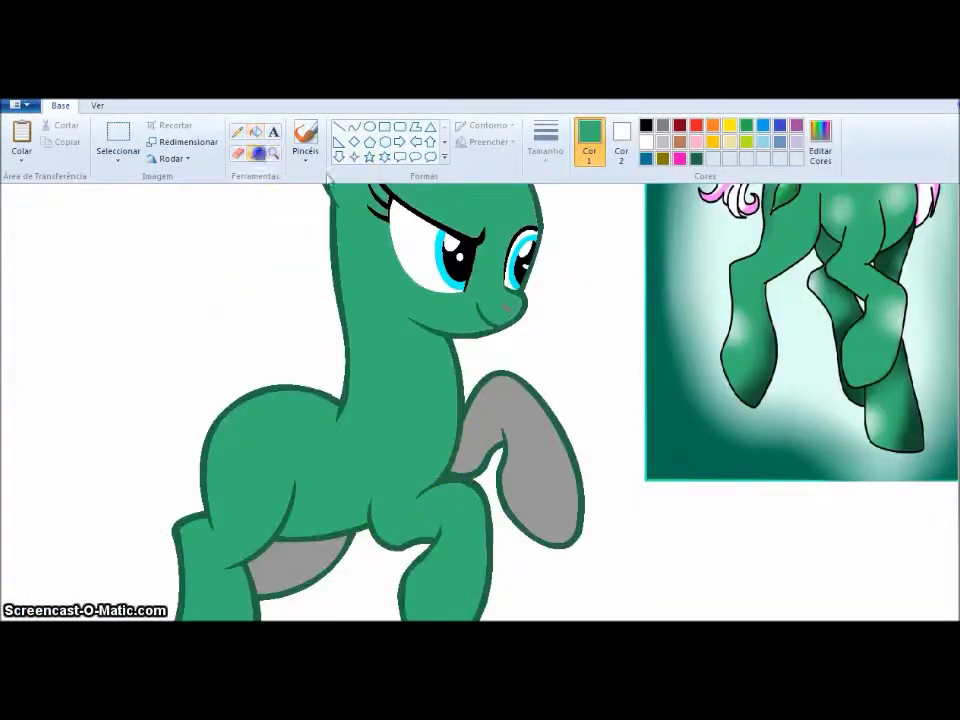
Fill the far legs with a darker green and the irises with teal sampled from the reference's eye
{"action": "left_click", "coordinate": [231, 471]}
{"action": "scroll", "coordinate": [421, 193], "scroll_direction": "up", "scroll_amount": 2}
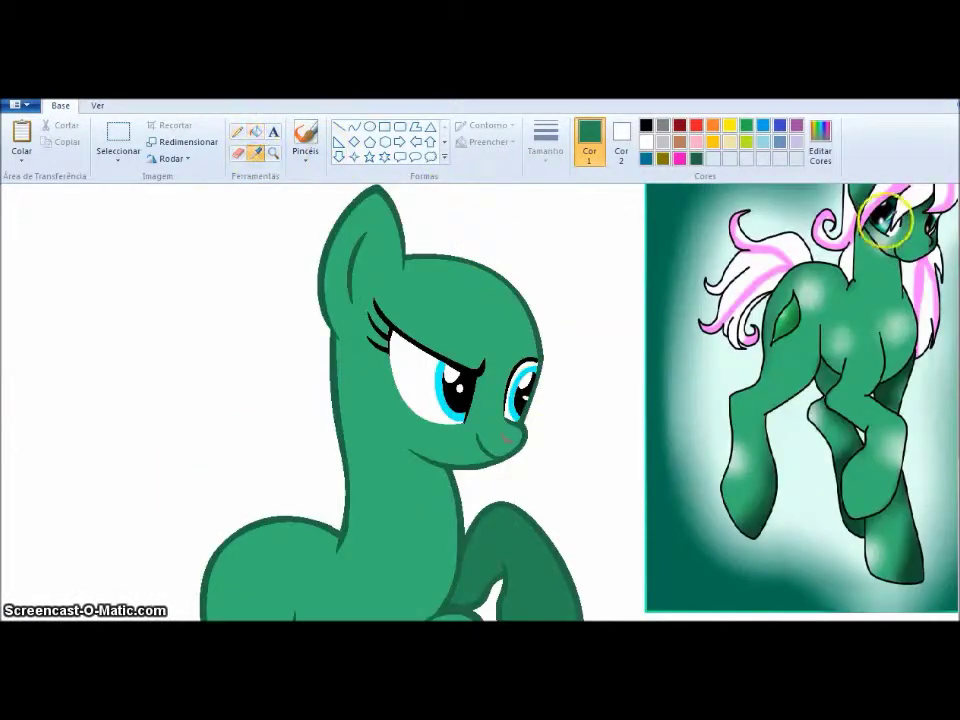
{"action": "left_click", "coordinate": [885, 222]}
{"action": "left_click", "coordinate": [447, 404]}
{"action": "left_click", "coordinate": [512, 438]}
Sample white from the reference's mane and darken it to grey with luminosity 181 as the hair outline colour
{"action": "scroll", "coordinate": [400, 380], "scroll_direction": "up", "scroll_amount": 2}
{"action": "left_click", "coordinate": [257, 152]}
{"action": "left_click", "coordinate": [857, 253]}
{"action": "left_click", "coordinate": [831, 149]}
{"action": "left_click_drag", "start_coordinate": [641, 296], "coordinate": [641, 305]}
{"action": "left_click", "coordinate": [312, 484]}
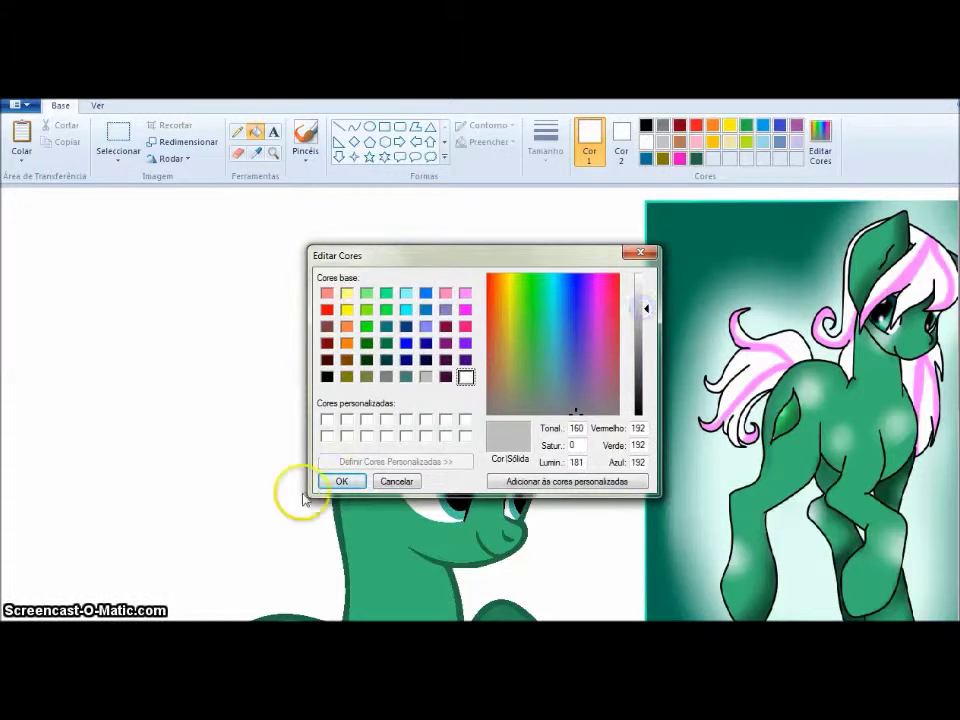
Draw grey curves for the pointed fringe strands across the face and eyes, undoing the misplaced curve
{"action": "left_click", "coordinate": [354, 127]}
{"action": "left_click", "coordinate": [330, 428]}
{"action": "left_click_drag", "start_coordinate": [317, 497], "coordinate": [397, 424]}
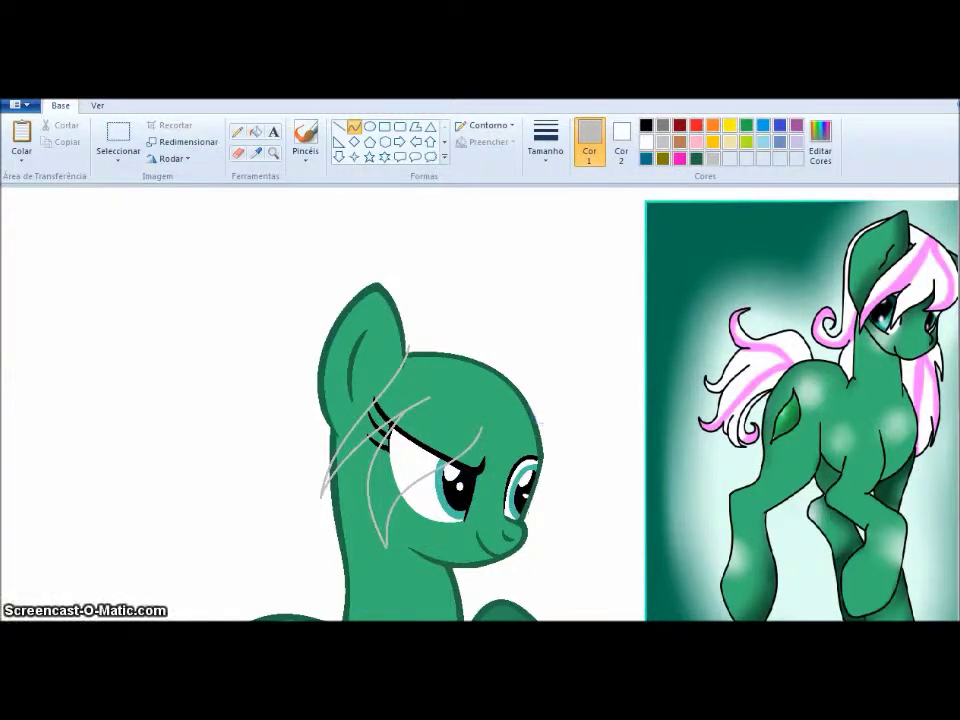
{"action": "scroll", "coordinate": [445, 468], "scroll_direction": "right", "scroll_amount": 1}
{"action": "left_click_drag", "start_coordinate": [518, 481], "coordinate": [676, 466]}
{"action": "key", "text": "ctrl+z"}
{"action": "left_click", "coordinate": [491, 455]}
{"action": "left_click_drag", "start_coordinate": [470, 517], "coordinate": [531, 457]}
Draw the rounded grey outline of the fringe from beside the far eye over the head to the ear
{"action": "left_click_drag", "start_coordinate": [508, 391], "coordinate": [381, 315]}
{"action": "mouse_move", "coordinate": [315, 317]}
{"action": "left_mouse_down"}
{"action": "mouse_move", "coordinate": [266, 364]}
{"action": "mouse_move", "coordinate": [276, 336]}
{"action": "mouse_move", "coordinate": [281, 388]}
{"action": "left_mouse_up"}
{"action": "scroll", "coordinate": [300, 340], "scroll_direction": "down", "scroll_amount": 2}
{"action": "left_click", "coordinate": [392, 240]}
{"action": "left_click_drag", "start_coordinate": [392, 240], "coordinate": [386, 240]}
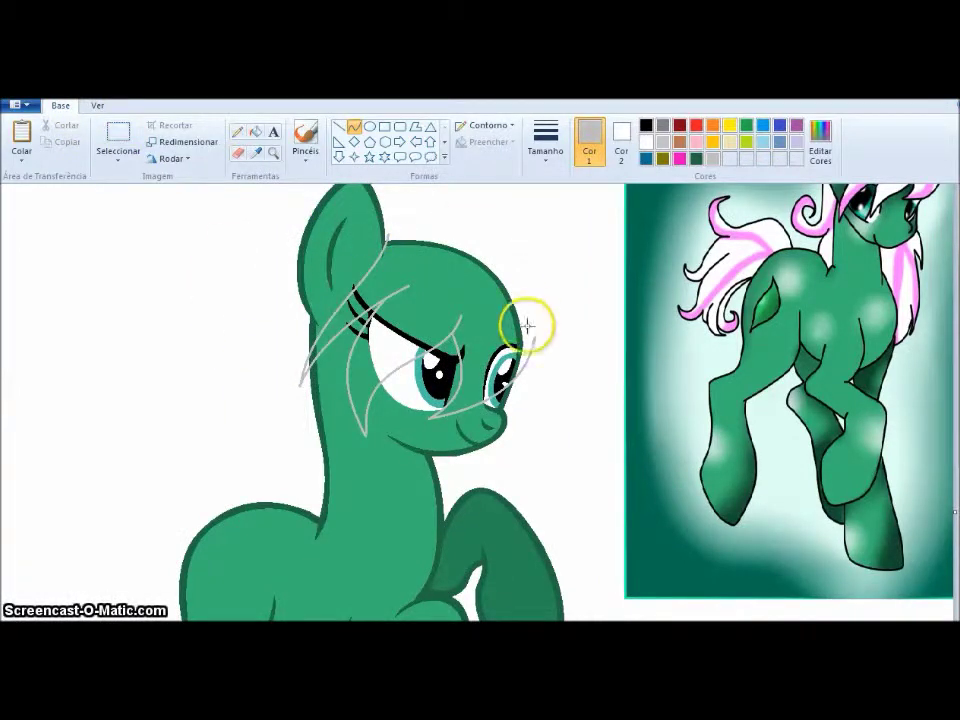
{"action": "left_click_drag", "start_coordinate": [527, 325], "coordinate": [369, 188]}
{"action": "scroll", "coordinate": [369, 188], "scroll_direction": "up", "scroll_amount": 2}
{"action": "mouse_move", "coordinate": [375, 302]}
{"action": "left_mouse_down"}
{"action": "mouse_move", "coordinate": [489, 253]}
{"action": "mouse_move", "coordinate": [568, 257]}
{"action": "left_mouse_up"}
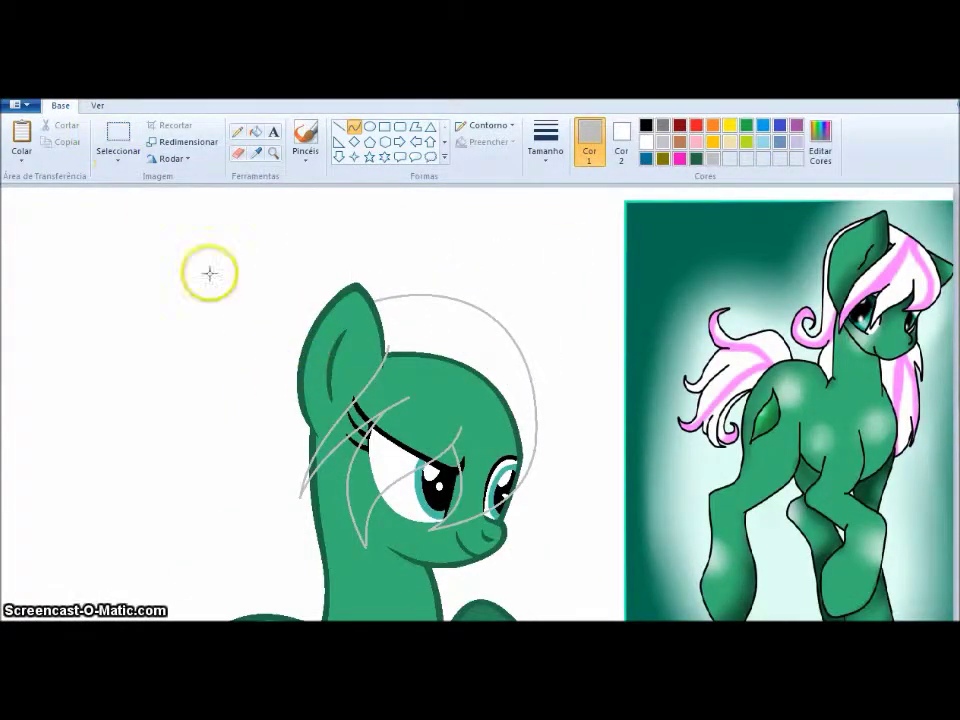
Outline the back mane with its curl behind the neck and a small lock below the muzzle in grey
{"action": "scroll", "coordinate": [289, 399], "scroll_direction": "down", "scroll_amount": 2}
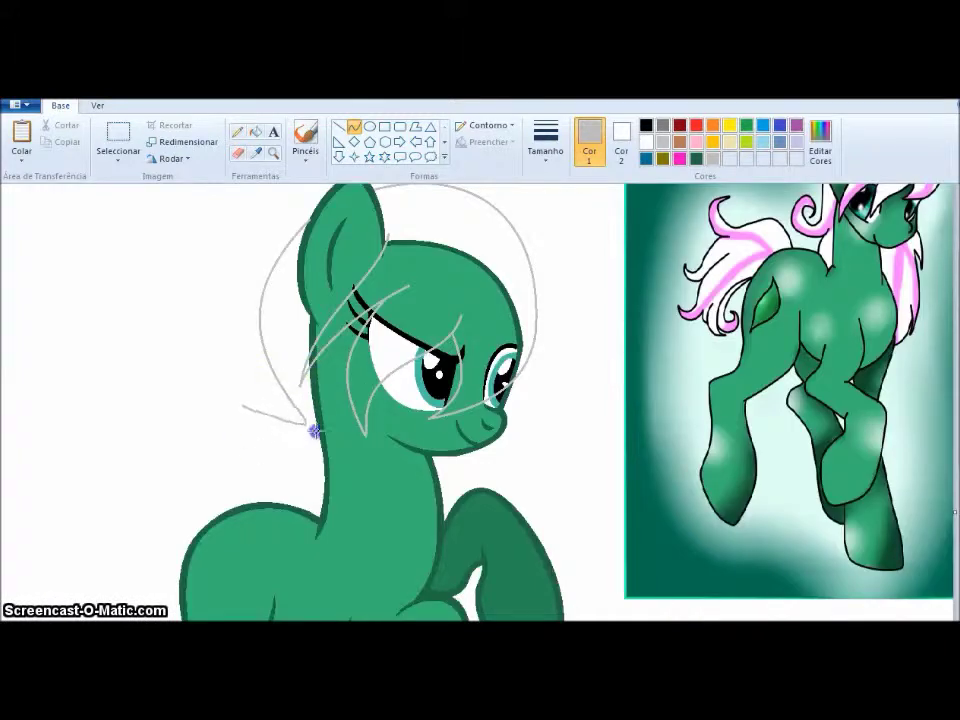
{"action": "left_click_drag", "start_coordinate": [236, 469], "coordinate": [317, 513]}
{"action": "left_click_drag", "start_coordinate": [510, 428], "coordinate": [503, 436]}
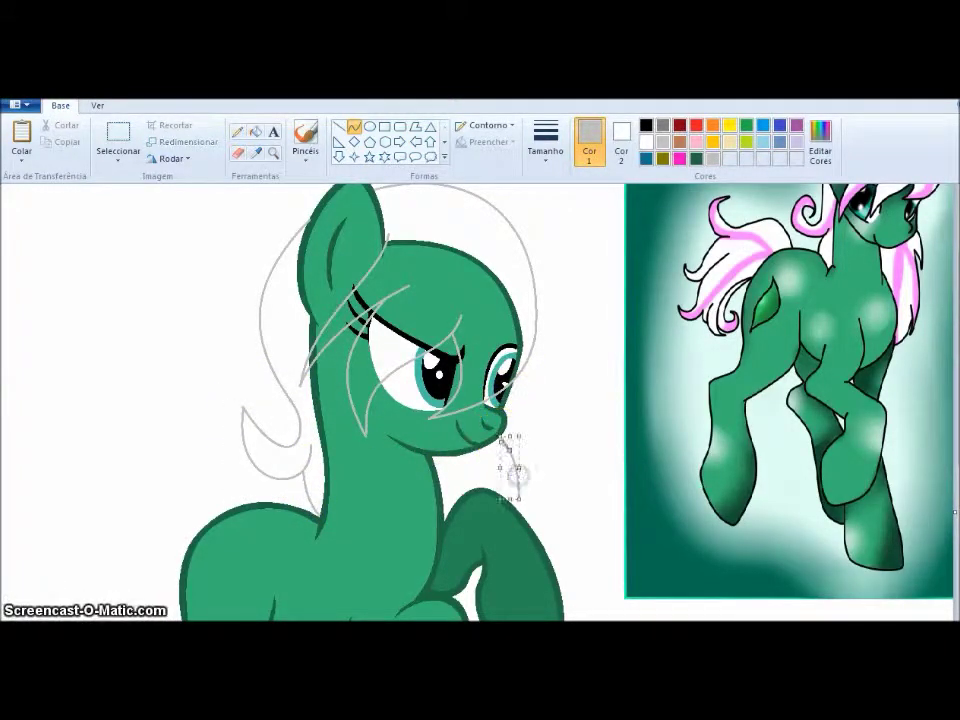
{"action": "scroll", "coordinate": [566, 469], "scroll_direction": "down", "scroll_amount": 2}
{"action": "left_click", "coordinate": [96, 471]}
Draw the tail's upper grey curve from the rump down to its curled outer tip
{"action": "scroll", "coordinate": [326, 615], "scroll_direction": "left", "scroll_amount": 1}
{"action": "scroll", "coordinate": [284, 508], "scroll_direction": "up", "scroll_amount": 2}
{"action": "left_click_drag", "start_coordinate": [198, 497], "coordinate": [289, 531]}
{"action": "scroll", "coordinate": [55, 507], "scroll_direction": "down", "scroll_amount": 2}
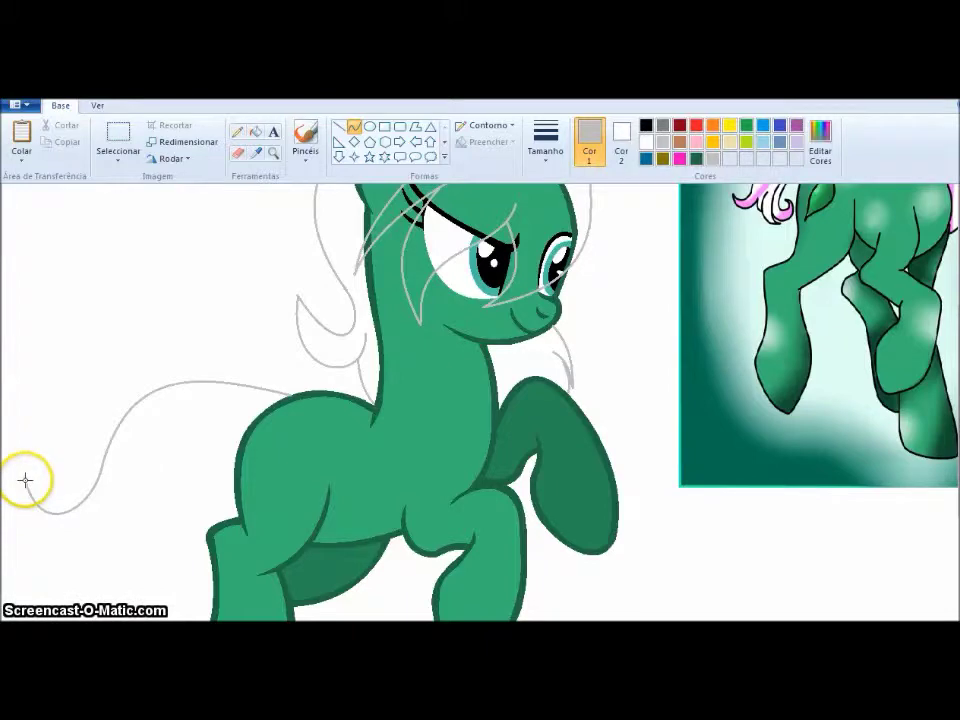
{"action": "scroll", "coordinate": [171, 450], "scroll_direction": "up", "scroll_amount": 1}
{"action": "scroll", "coordinate": [62, 471], "scroll_direction": "down", "scroll_amount": 3}
{"action": "left_click_drag", "start_coordinate": [65, 435], "coordinate": [44, 517]}
Draw the second pointed tail strand in grey below the curled tip
{"action": "scroll", "coordinate": [88, 512], "scroll_direction": "up", "scroll_amount": 5}
{"action": "scroll", "coordinate": [60, 450], "scroll_direction": "down", "scroll_amount": 7}
{"action": "left_click", "coordinate": [34, 392]}
{"action": "left_click", "coordinate": [133, 366]}
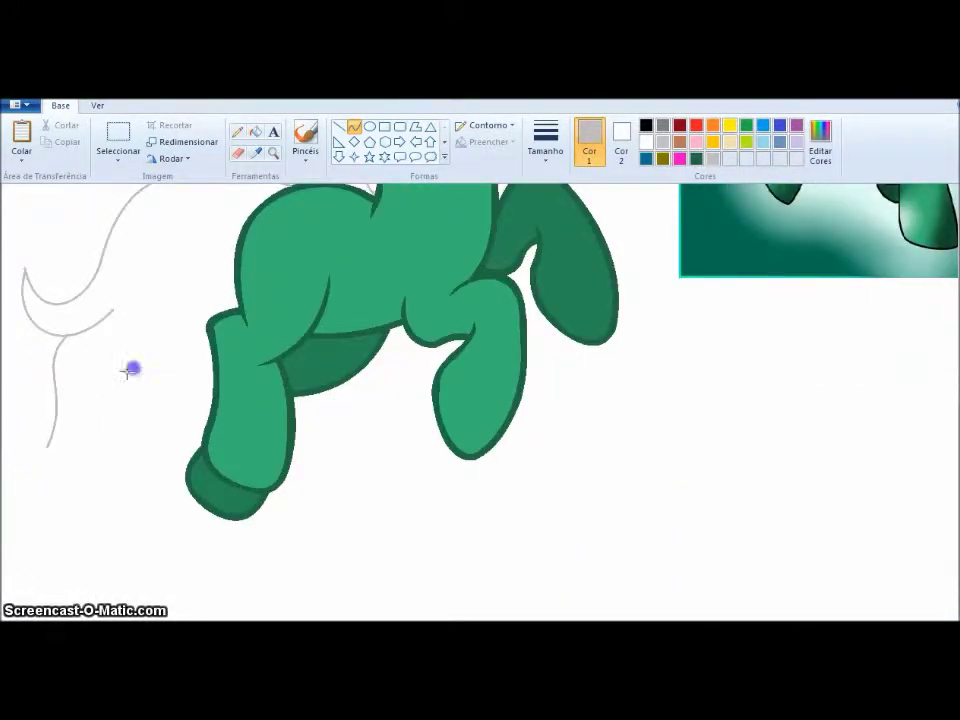
{"action": "scroll", "coordinate": [171, 463], "scroll_direction": "up", "scroll_amount": 5}
{"action": "scroll", "coordinate": [235, 357], "scroll_direction": "down", "scroll_amount": 3}
{"action": "left_click", "coordinate": [187, 371]}
{"action": "left_click", "coordinate": [249, 467]}
{"action": "scroll", "coordinate": [245, 438], "scroll_direction": "up", "scroll_amount": 5}
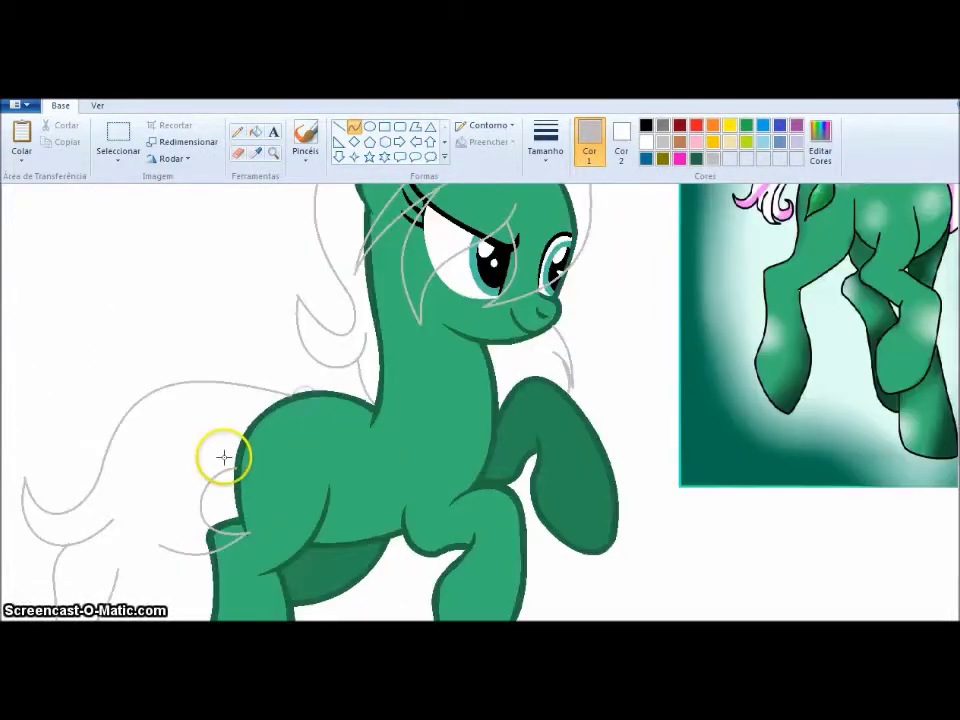
{"action": "scroll", "coordinate": [146, 354], "scroll_direction": "down", "scroll_amount": 5}
Draw the tail's inner edge from the rump past the hind leg and the lower strands, redrawing the misplaced curves
{"action": "left_click_drag", "start_coordinate": [236, 357], "coordinate": [200, 507]}
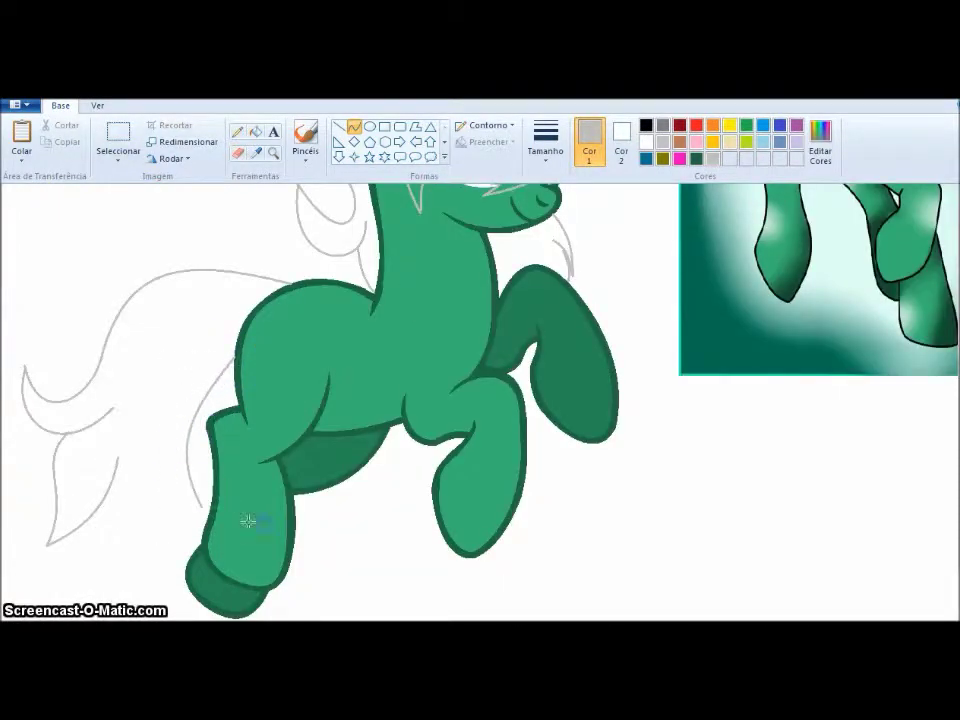
{"action": "left_click_drag", "start_coordinate": [107, 530], "coordinate": [234, 562]}
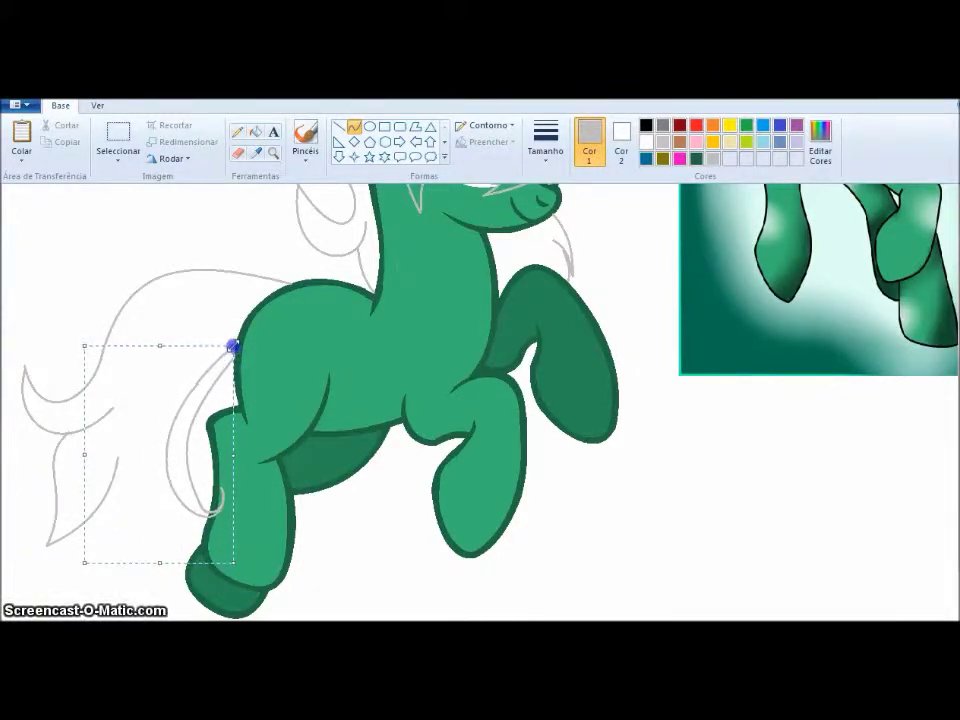
{"action": "scroll", "coordinate": [141, 328], "scroll_direction": "up", "scroll_amount": 5}
{"action": "scroll", "coordinate": [117, 379], "scroll_direction": "down", "scroll_amount": 7}
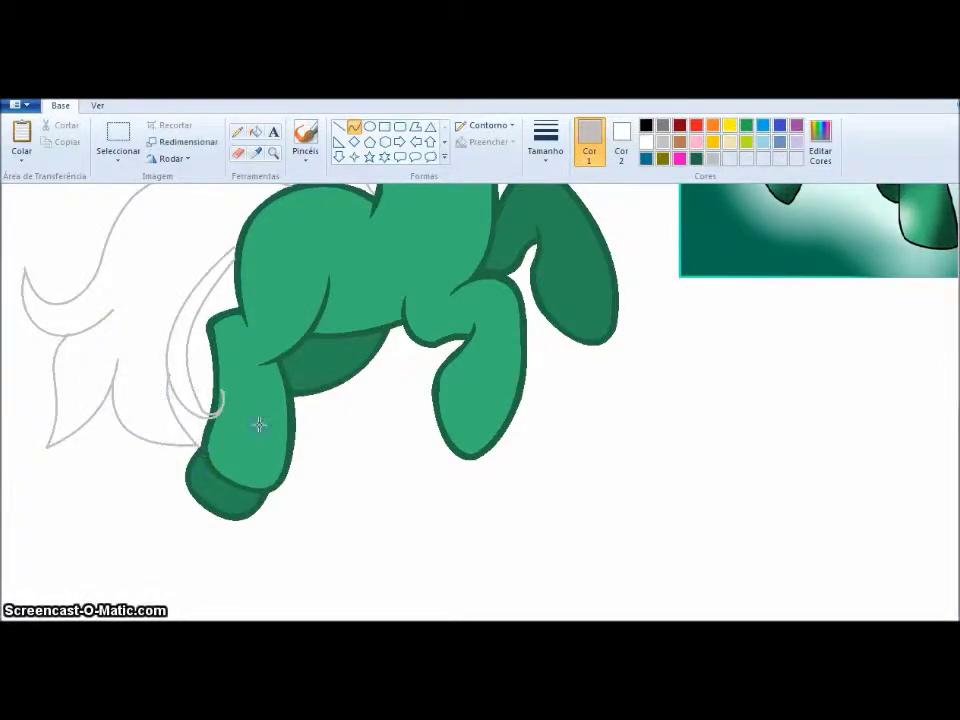
{"action": "scroll", "coordinate": [186, 392], "scroll_direction": "up", "scroll_amount": 5}
{"action": "scroll", "coordinate": [186, 392], "scroll_direction": "down", "scroll_amount": 5}
{"action": "left_click", "coordinate": [130, 160]}
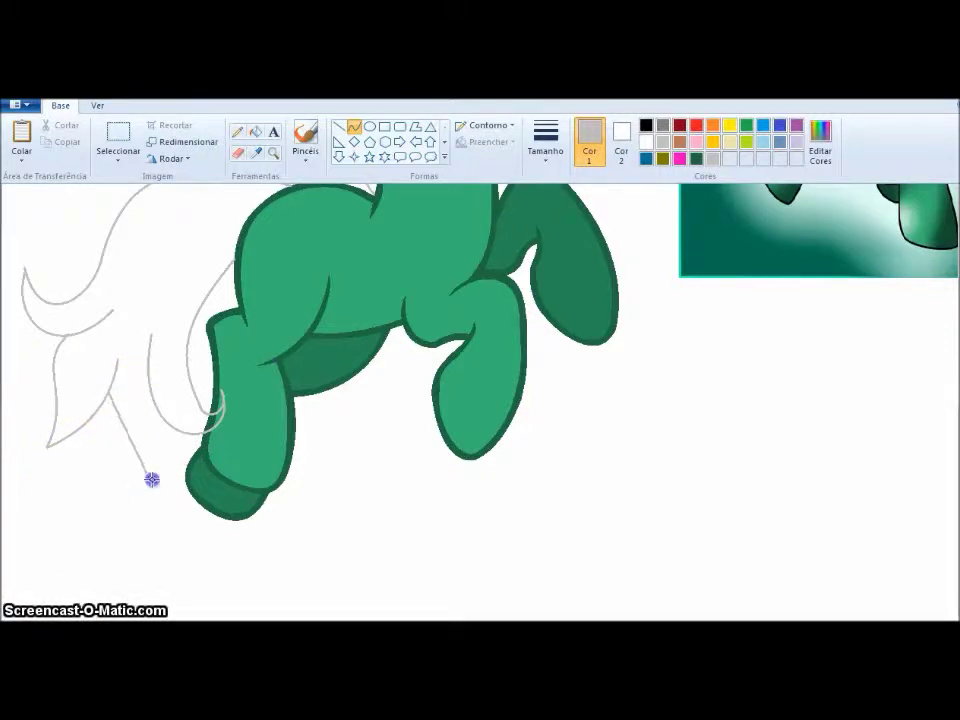
{"action": "scroll", "coordinate": [238, 452], "scroll_direction": "up", "scroll_amount": 5}
Fill the fringe sections over the forehead and beside the eye with white
{"action": "left_click", "coordinate": [256, 131]}
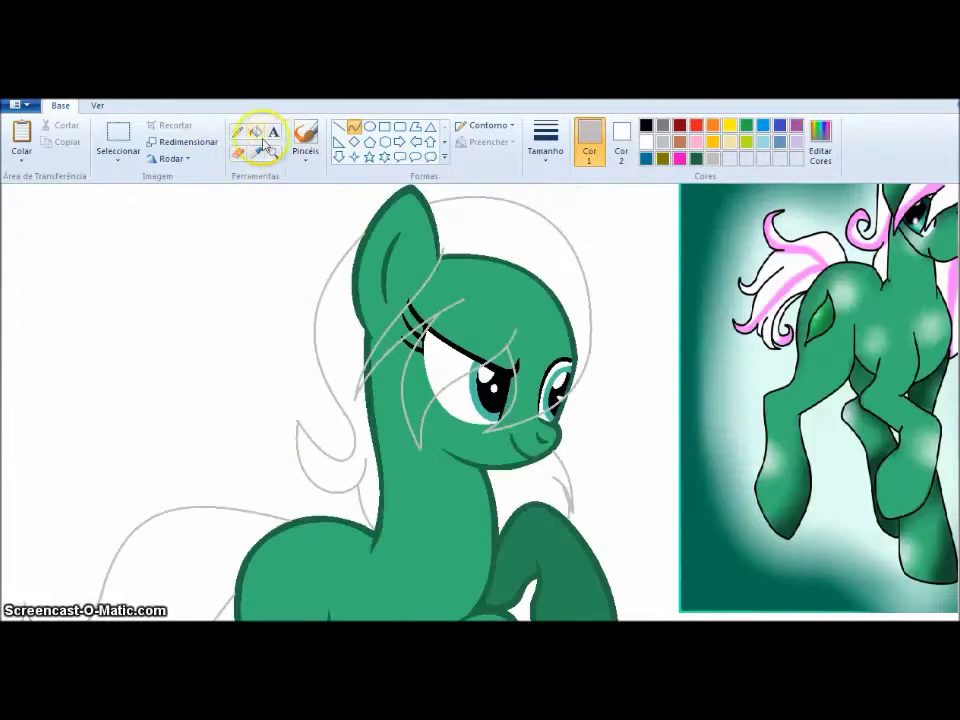
{"action": "left_click", "coordinate": [425, 318]}
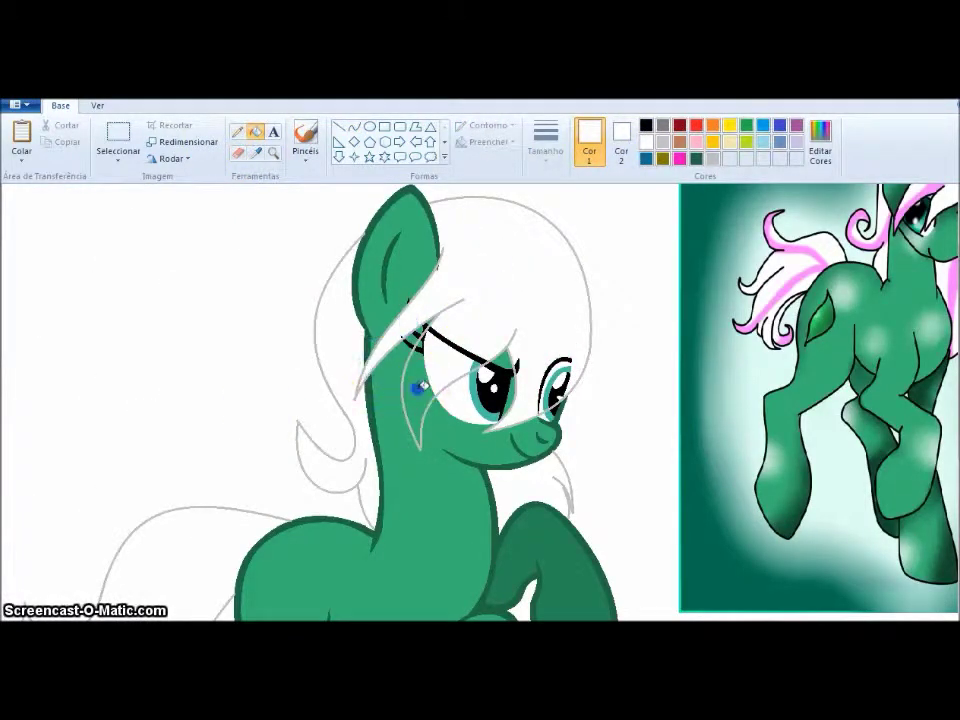
{"action": "left_click", "coordinate": [420, 388]}
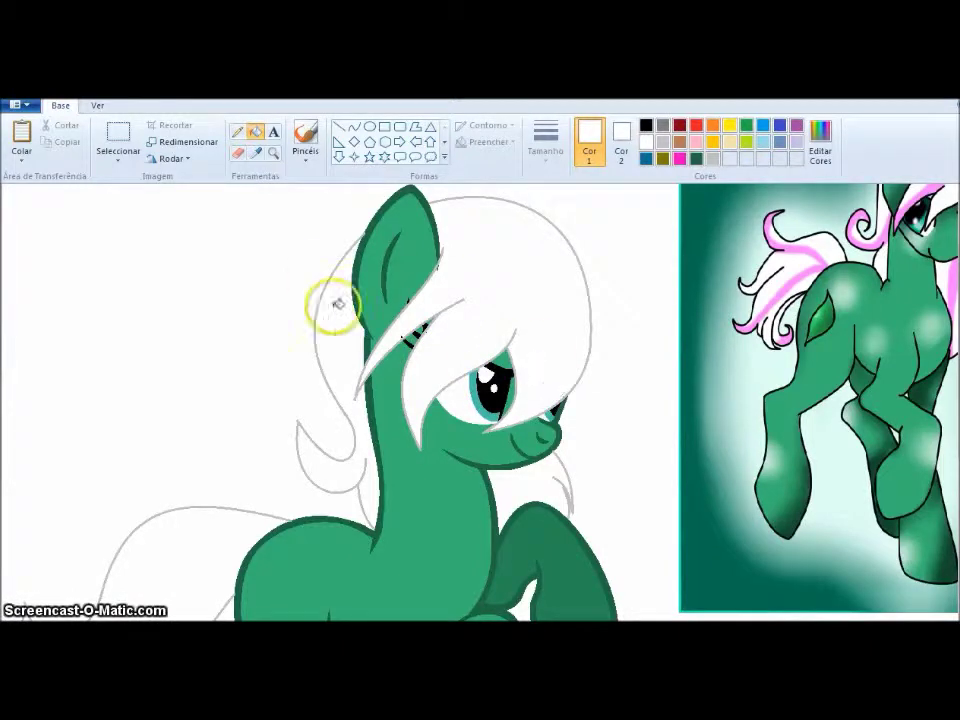
{"action": "scroll", "coordinate": [276, 263], "scroll_direction": "down", "scroll_amount": 3}
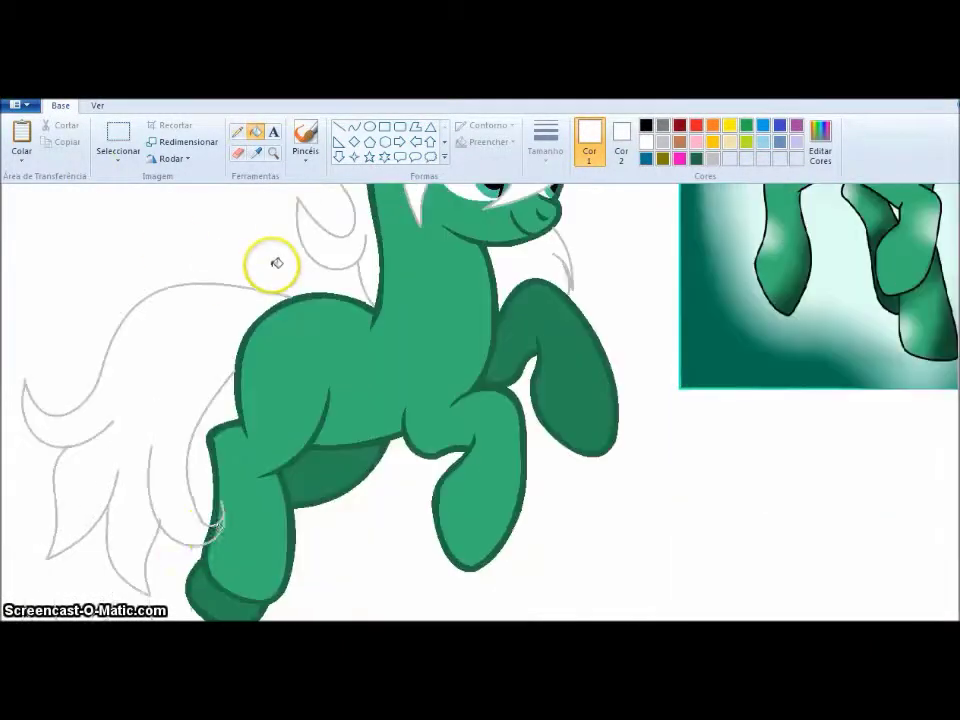
Sample the pink of the reference's mane and add it to the palette through the colour editor
{"action": "scroll", "coordinate": [435, 465], "scroll_direction": "up", "scroll_amount": 4}
{"action": "left_click", "coordinate": [256, 153]}
{"action": "left_click", "coordinate": [935, 255]}
{"action": "left_click", "coordinate": [818, 148]}
{"action": "left_click", "coordinate": [340, 481]}
Draw curved pink streak outlines from the top of the head down across the white fringe
{"action": "left_click", "coordinate": [355, 126]}
{"action": "left_click_drag", "start_coordinate": [487, 295], "coordinate": [480, 392]}
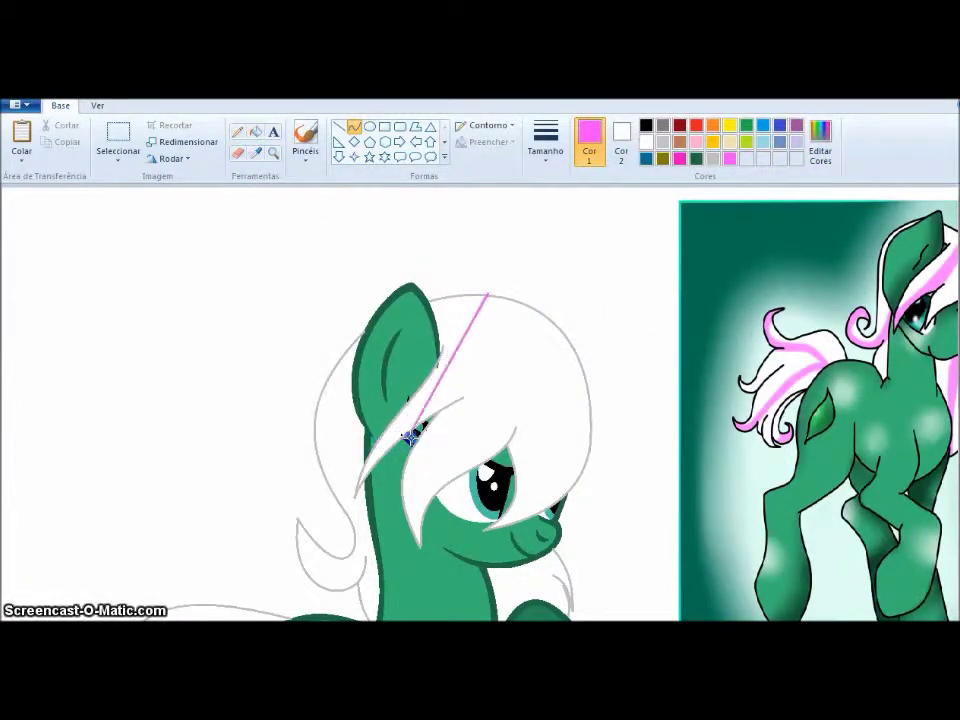
{"action": "mouse_move", "coordinate": [516, 345]}
{"action": "left_mouse_down"}
{"action": "mouse_move", "coordinate": [454, 296]}
{"action": "mouse_move", "coordinate": [497, 506]}
{"action": "mouse_move", "coordinate": [475, 309]}
{"action": "mouse_move", "coordinate": [557, 381]}
{"action": "mouse_move", "coordinate": [556, 478]}
{"action": "left_mouse_up"}
{"action": "left_click", "coordinate": [508, 441]}
{"action": "scroll", "coordinate": [571, 410], "scroll_direction": "right", "scroll_amount": 1}
{"action": "left_click", "coordinate": [273, 152]}
{"action": "left_click", "coordinate": [510, 319]}
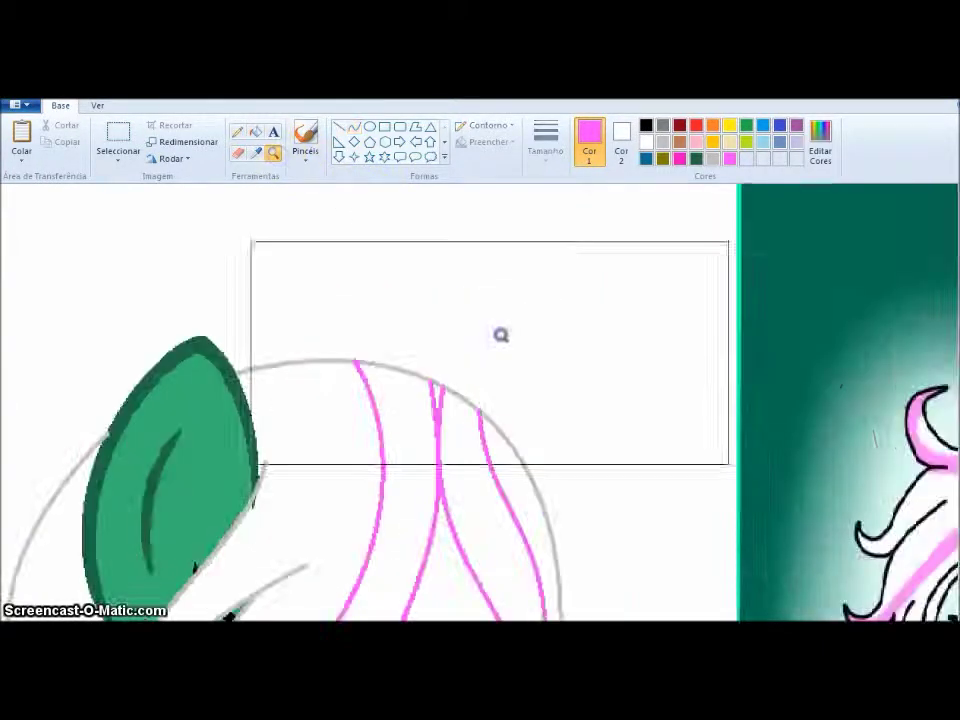
Recolour the hair outline across the top of the head pink between the streak lines and close the narrow gap where they cross
{"action": "left_click", "coordinate": [467, 360]}
{"action": "left_click", "coordinate": [237, 131]}
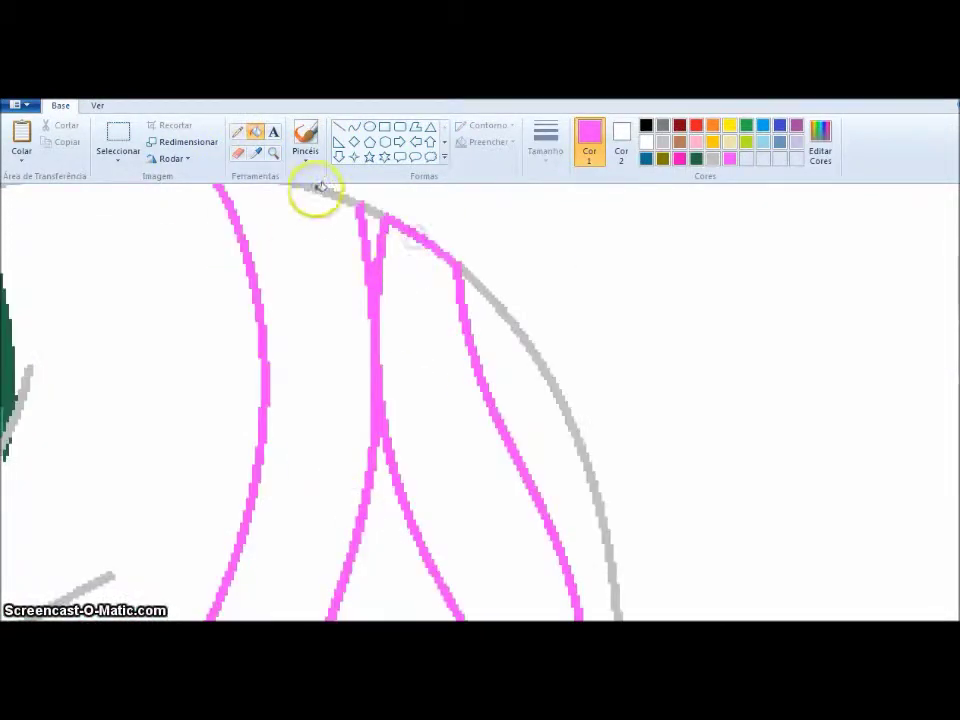
{"action": "left_click", "coordinate": [273, 152]}
{"action": "right_click", "coordinate": [303, 240]}
{"action": "left_click", "coordinate": [255, 131]}
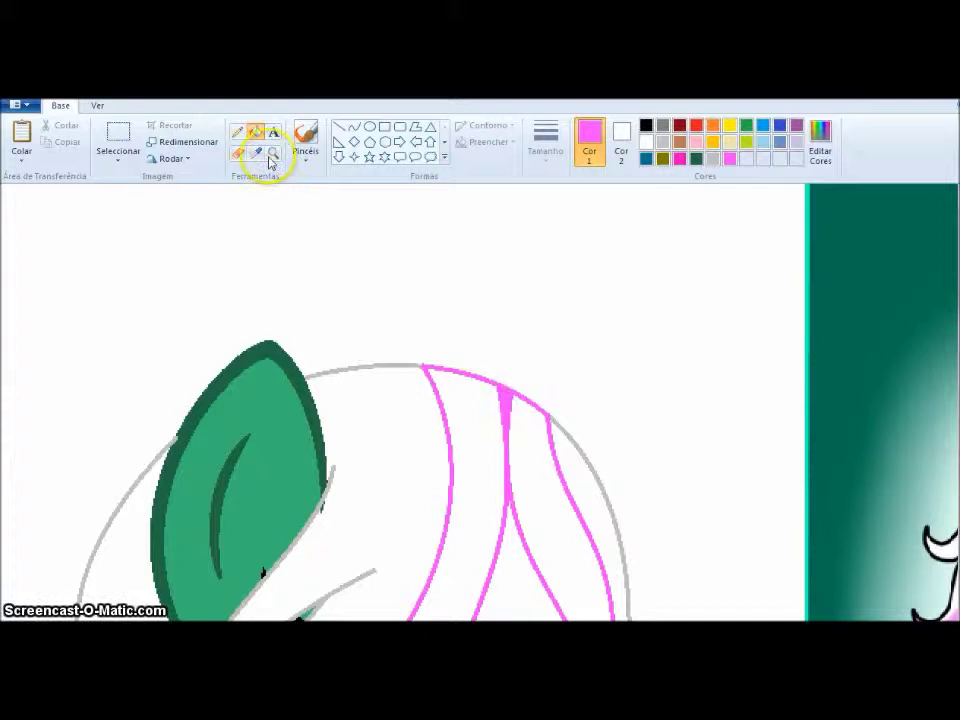
Draw pink curves joining the mane curl to the neck and recolour the curl's grey outline pink
{"action": "left_click", "coordinate": [272, 152]}
{"action": "right_click", "coordinate": [266, 506]}
{"action": "left_click", "coordinate": [444, 279]}
{"action": "left_click_drag", "start_coordinate": [470, 422], "coordinate": [490, 410]}
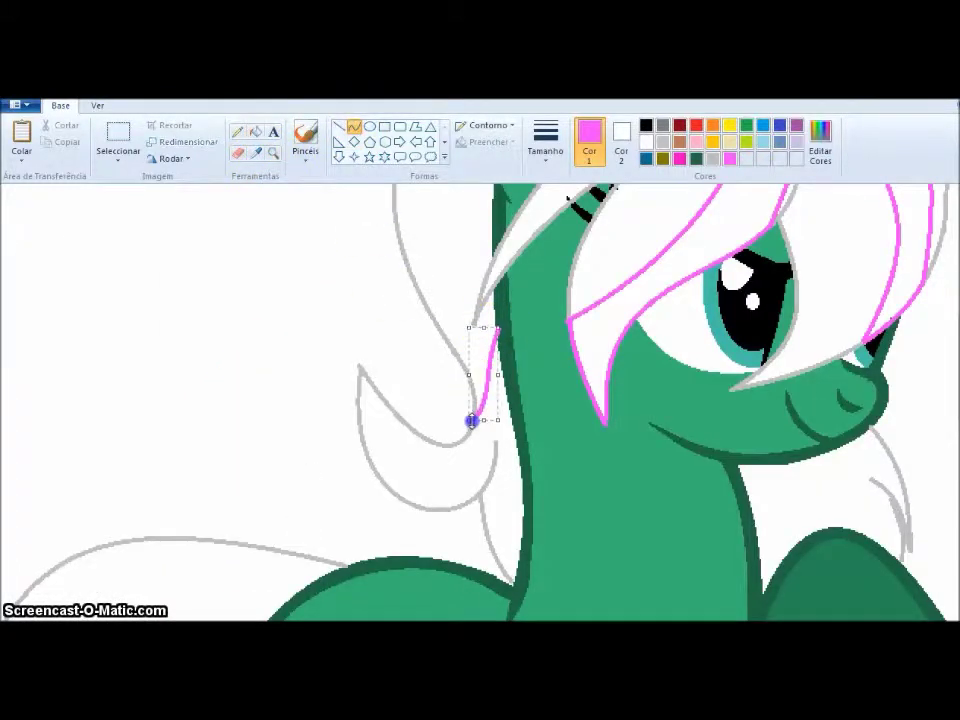
{"action": "left_click", "coordinate": [481, 491]}
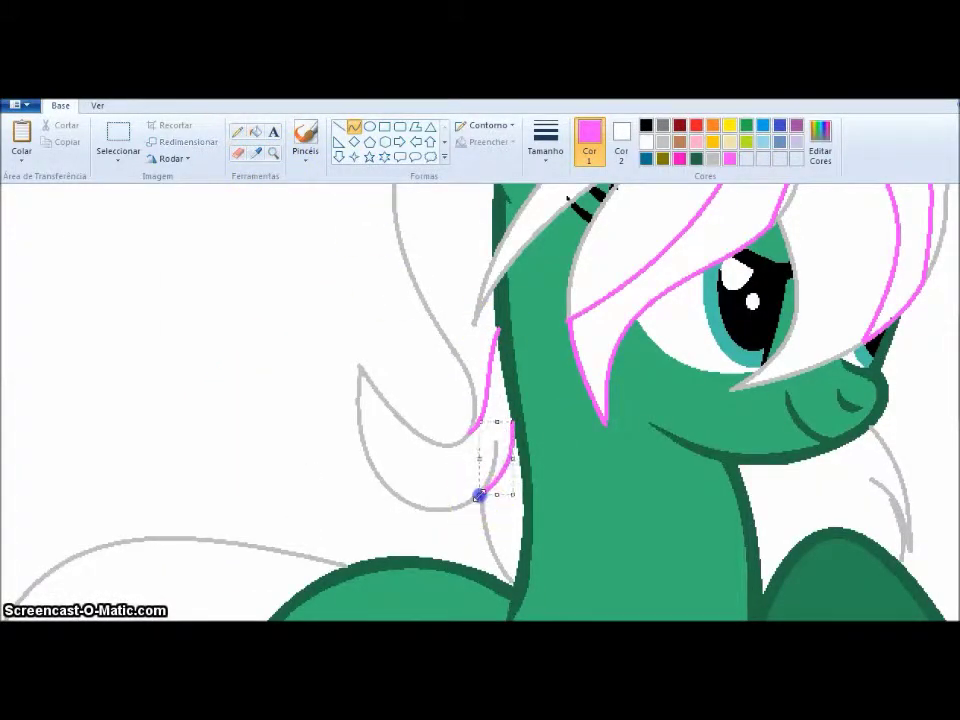
{"action": "left_click", "coordinate": [255, 131]}
{"action": "left_click", "coordinate": [364, 369]}
{"action": "left_click", "coordinate": [440, 403]}
{"action": "key", "text": "ctrl+z"}
{"action": "right_click", "coordinate": [364, 422]}
{"action": "left_click", "coordinate": [499, 405]}
Draw pink streak curves through the hair hanging below the chin
{"action": "left_click", "coordinate": [354, 127]}
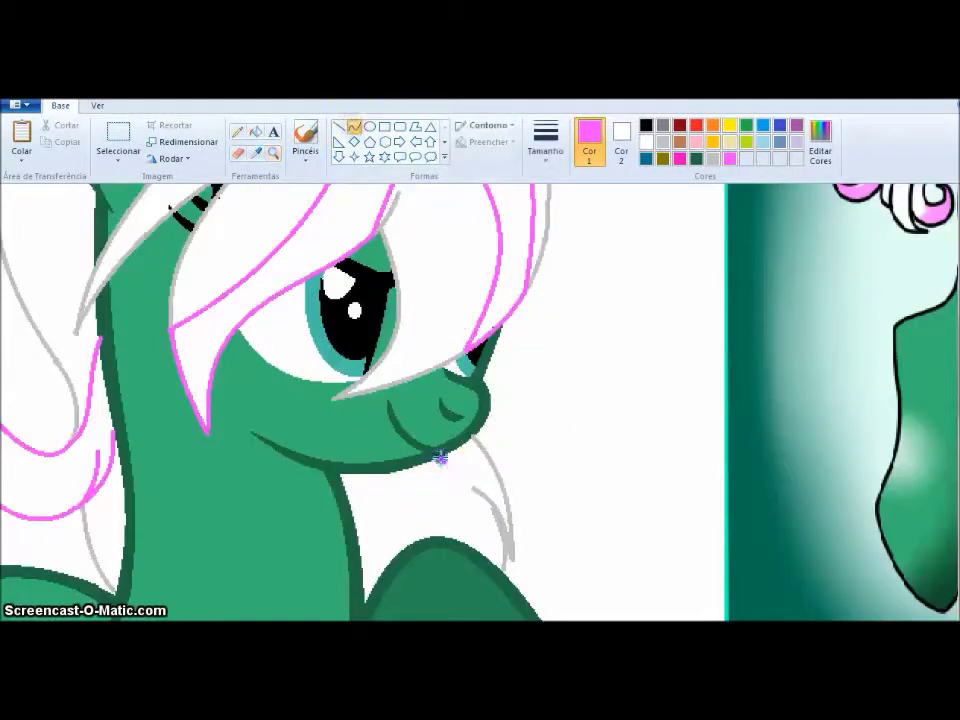
{"action": "left_click_drag", "start_coordinate": [440, 456], "coordinate": [490, 556]}
Draw curved pink streak outlines through the tail from the rump down to the lower strands
{"action": "left_click", "coordinate": [273, 153]}
{"action": "right_click", "coordinate": [17, 446]}
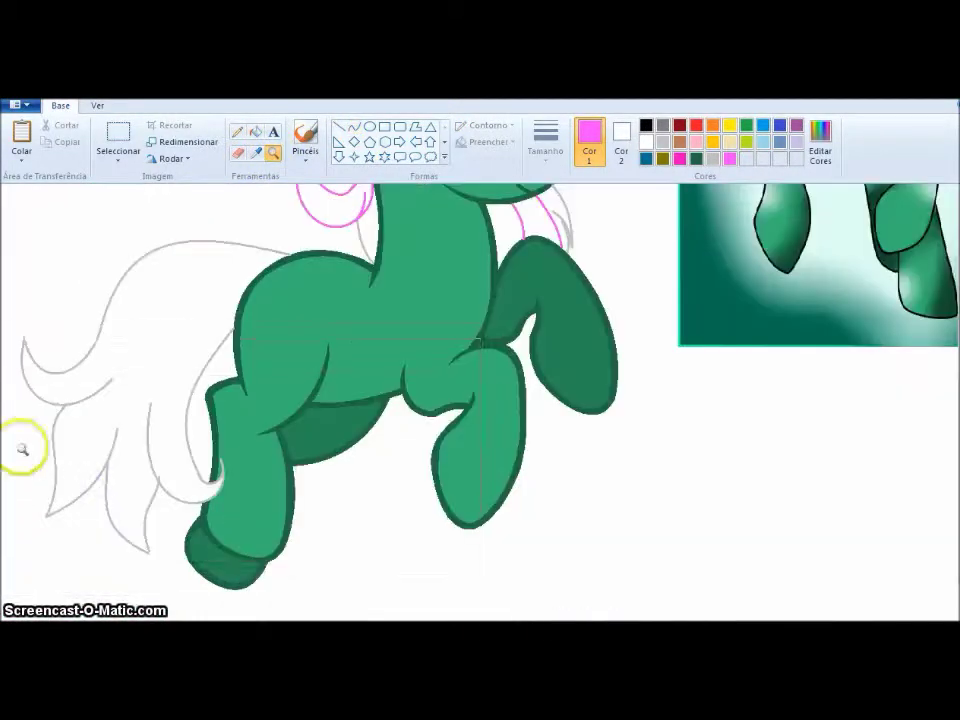
{"action": "left_click", "coordinate": [17, 446]}
{"action": "left_click", "coordinate": [354, 127]}
{"action": "left_click_drag", "start_coordinate": [553, 270], "coordinate": [111, 510]}
{"action": "scroll", "coordinate": [178, 471], "scroll_direction": "down", "scroll_amount": 3}
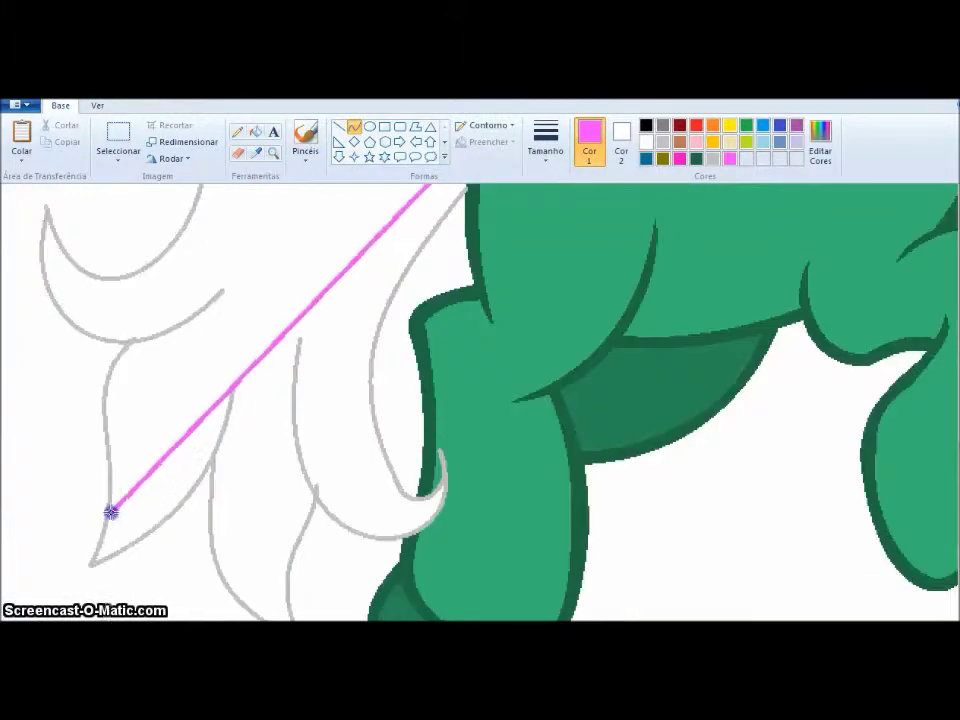
{"action": "scroll", "coordinate": [111, 510], "scroll_direction": "up", "scroll_amount": 5}
{"action": "left_click_drag", "start_coordinate": [300, 560], "coordinate": [230, 318]}
{"action": "scroll", "coordinate": [304, 396], "scroll_direction": "down", "scroll_amount": 3}
{"action": "scroll", "coordinate": [227, 441], "scroll_direction": "down", "scroll_amount": 2}
{"action": "scroll", "coordinate": [257, 360], "scroll_direction": "up", "scroll_amount": 2}
{"action": "left_click_drag", "start_coordinate": [214, 578], "coordinate": [440, 290]}
{"action": "scroll", "coordinate": [254, 461], "scroll_direction": "down", "scroll_amount": 2}
{"action": "scroll", "coordinate": [394, 227], "scroll_direction": "down", "scroll_amount": 2}
{"action": "left_click_drag", "start_coordinate": [394, 227], "coordinate": [328, 178]}
{"action": "scroll", "coordinate": [364, 407], "scroll_direction": "up", "scroll_amount": 2}
{"action": "left_click_drag", "start_coordinate": [364, 407], "coordinate": [300, 440]}
Recolour the outlines of the tail's inner curl and lower pointed strand pink, touching up the junctions pixel by pixel
{"action": "left_click", "coordinate": [255, 131]}
{"action": "left_click", "coordinate": [399, 484]}
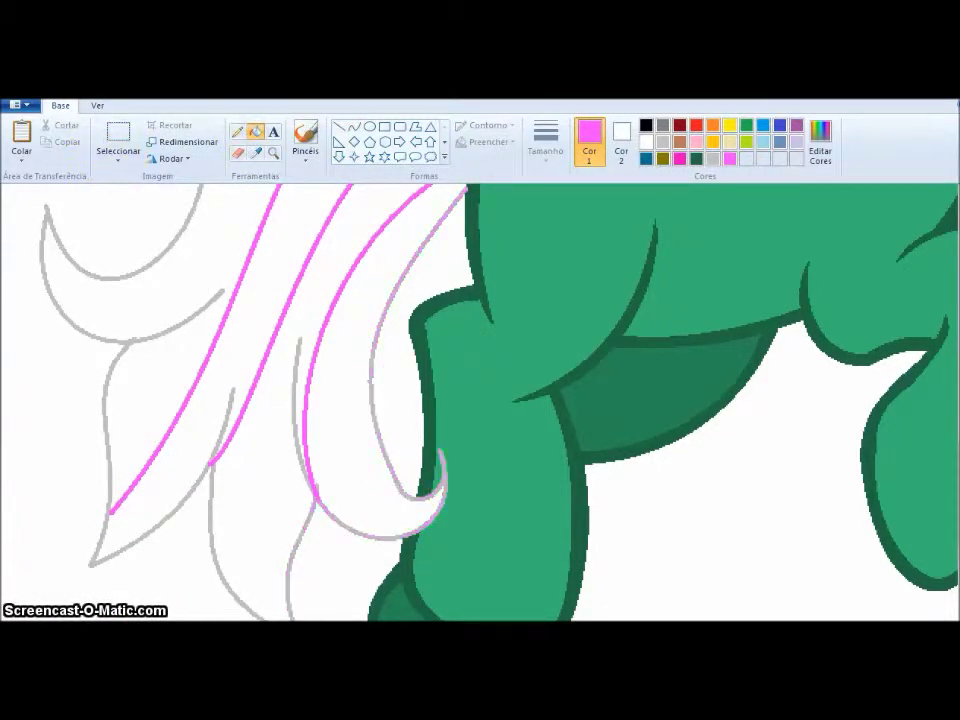
{"action": "left_click", "coordinate": [130, 515]}
{"action": "left_click", "coordinate": [275, 155]}
{"action": "left_click", "coordinate": [222, 255]}
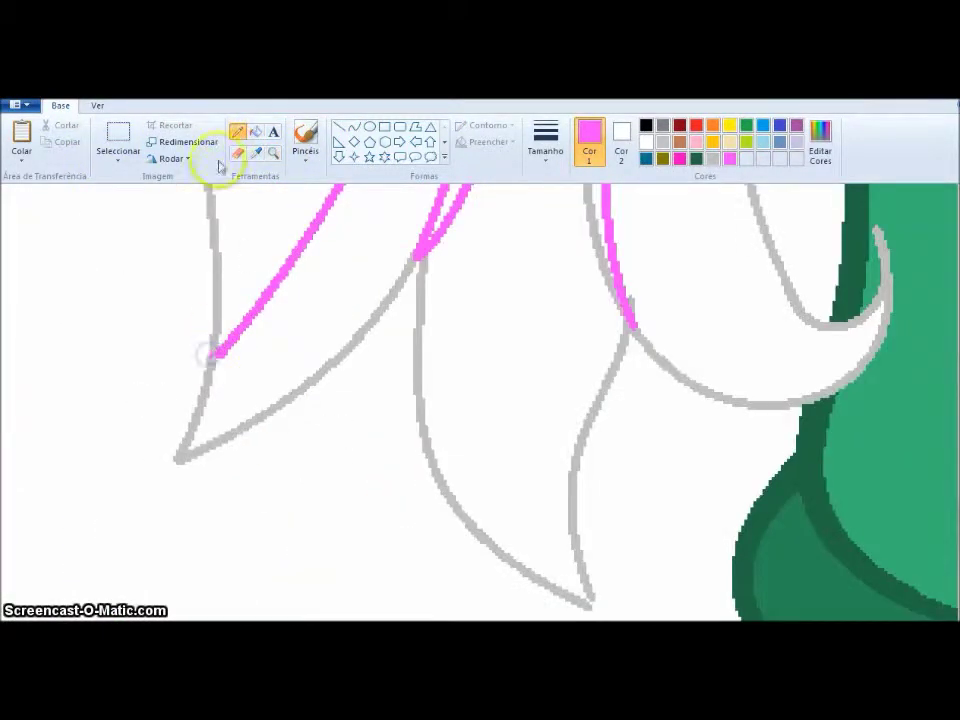
{"action": "left_click", "coordinate": [637, 335]}
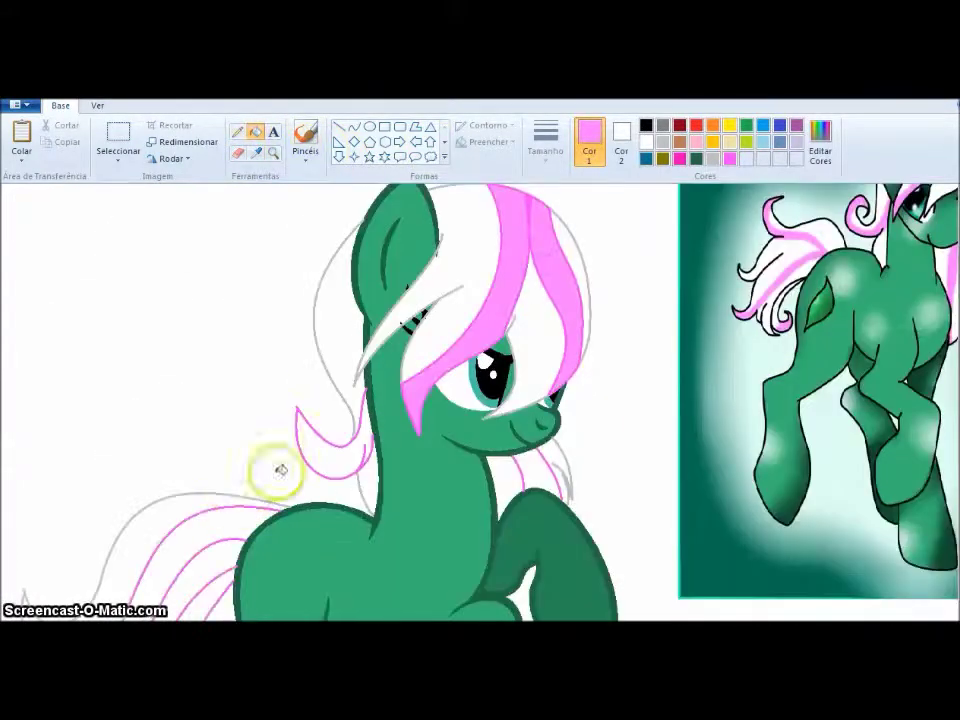
Sample the dark green of the rump's outline and retouch the edge where the pink tail streaks meet it
{"action": "left_click", "coordinate": [293, 285]}
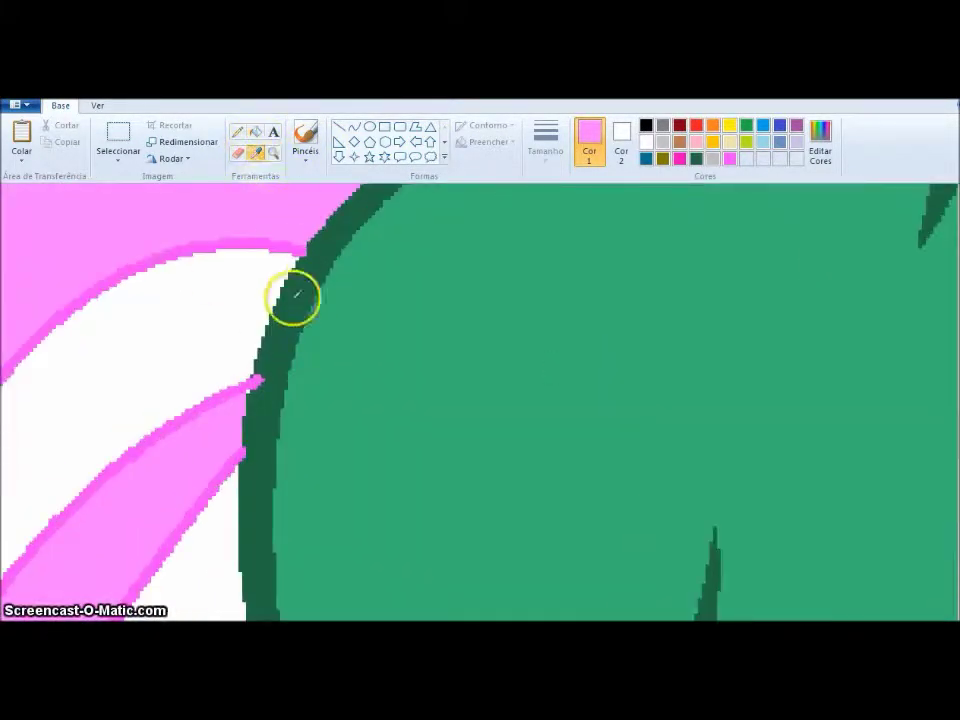
{"action": "left_click", "coordinate": [250, 405]}
{"action": "scroll", "coordinate": [266, 360], "scroll_direction": "up", "scroll_amount": 2}
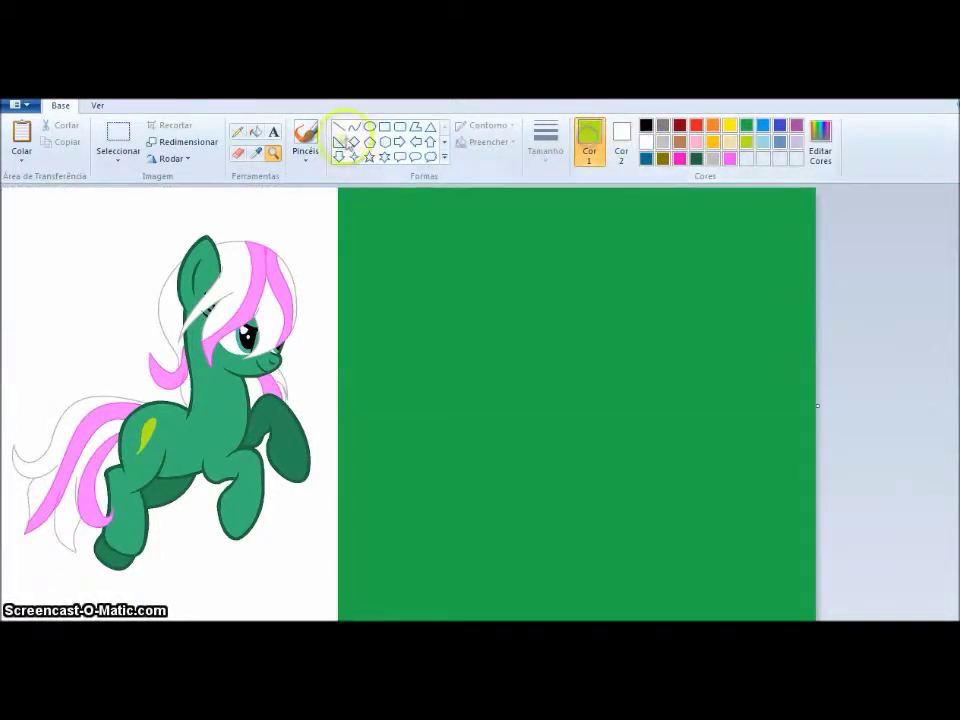
Draw six lime green ellipses of varying sizes across the green backdrop
{"action": "left_click", "coordinate": [370, 126]}
{"action": "left_click_drag", "start_coordinate": [378, 216], "coordinate": [578, 224]}
{"action": "left_click_drag", "start_coordinate": [672, 258], "coordinate": [805, 308]}
{"action": "left_click_drag", "start_coordinate": [440, 377], "coordinate": [666, 410]}
{"action": "left_click_drag", "start_coordinate": [386, 521], "coordinate": [660, 583]}
{"action": "left_click_drag", "start_coordinate": [707, 405], "coordinate": [814, 438]}
{"action": "left_click_drag", "start_coordinate": [362, 282], "coordinate": [546, 336]}
Fill the six ellipses on the green backdrop with lime green
{"action": "left_click", "coordinate": [255, 132]}
{"action": "left_click", "coordinate": [435, 219]}
{"action": "left_click", "coordinate": [455, 309]}
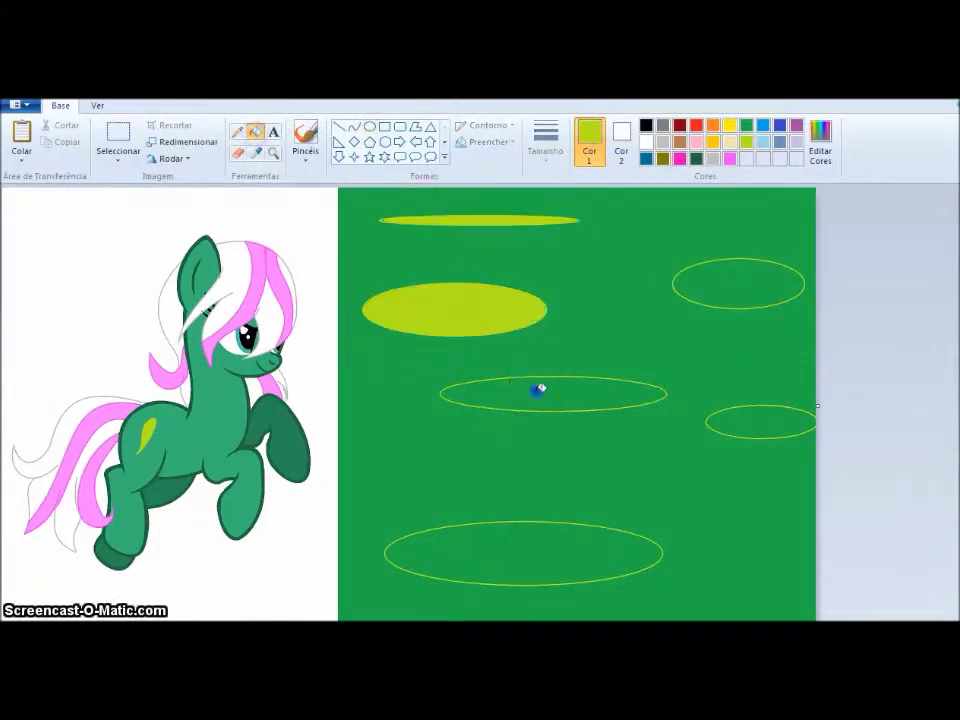
{"action": "left_click", "coordinate": [552, 393]}
{"action": "left_click", "coordinate": [523, 552]}
{"action": "left_click", "coordinate": [760, 421]}
{"action": "left_click", "coordinate": [738, 283]}
Draw pairs of thin curved lime lines as stems linking the upper ellipses to the lower ones
{"action": "left_click", "coordinate": [354, 126]}
{"action": "left_click", "coordinate": [545, 140]}
{"action": "left_click", "coordinate": [551, 190]}
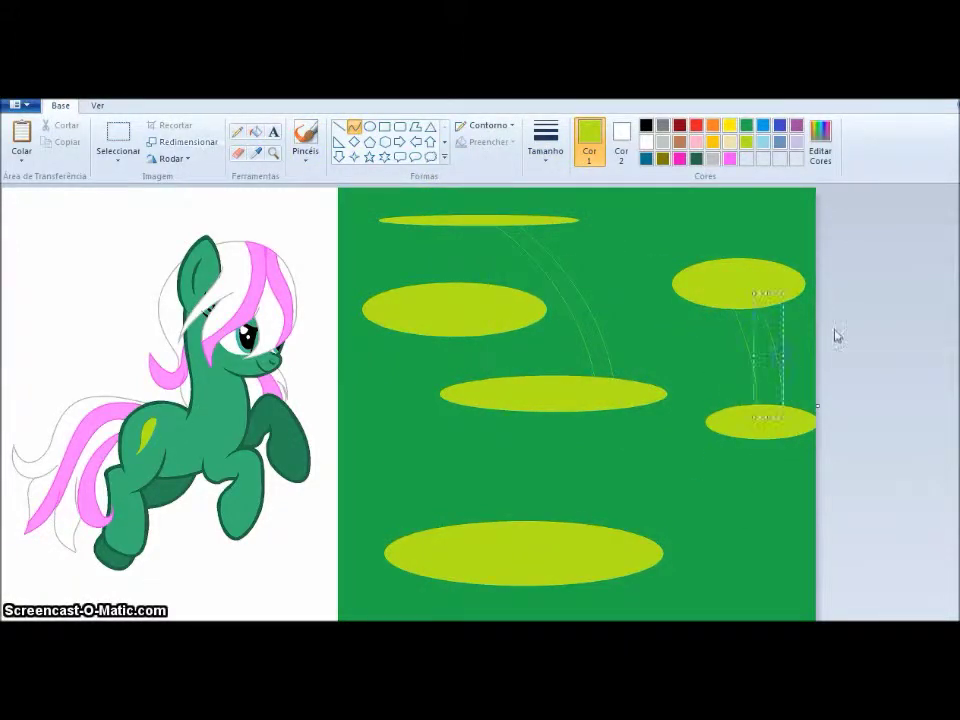
{"action": "left_click_drag", "start_coordinate": [409, 326], "coordinate": [467, 525]}
{"action": "left_click_drag", "start_coordinate": [420, 420], "coordinate": [400, 430]}
Fill the three curved stems between the ellipses with lime green
{"action": "left_click", "coordinate": [255, 132]}
{"action": "left_click", "coordinate": [596, 328]}
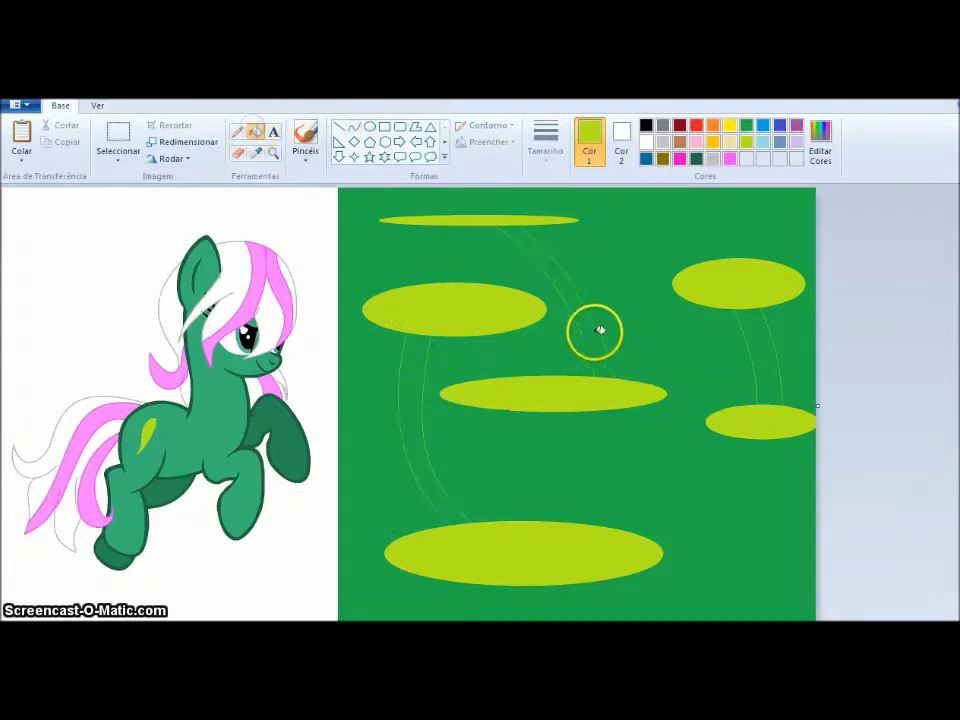
{"action": "left_click", "coordinate": [414, 430]}
{"action": "left_click", "coordinate": [768, 374]}
Fill the white areas of the pony's mane and tail with dark grey
{"action": "left_click", "coordinate": [119, 298]}
{"action": "left_click", "coordinate": [677, 454]}
{"action": "left_click", "coordinate": [255, 132]}
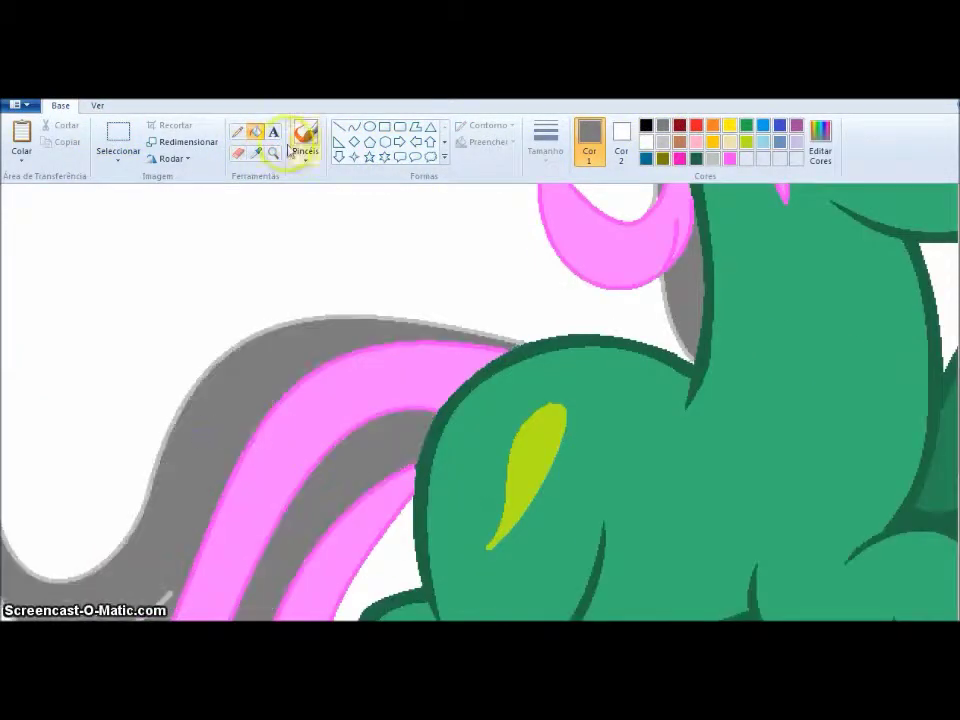
{"action": "scroll", "coordinate": [300, 128], "scroll_direction": "down", "scroll_amount": 3}
{"action": "left_click", "coordinate": [510, 321]}
{"action": "scroll", "coordinate": [528, 328], "scroll_direction": "up", "scroll_amount": 3}
Select the whole pony and move it onto the green backdrop with the lime ellipses
{"action": "scroll", "coordinate": [528, 328], "scroll_direction": "down", "scroll_amount": 4}
{"action": "left_click", "coordinate": [118, 140]}
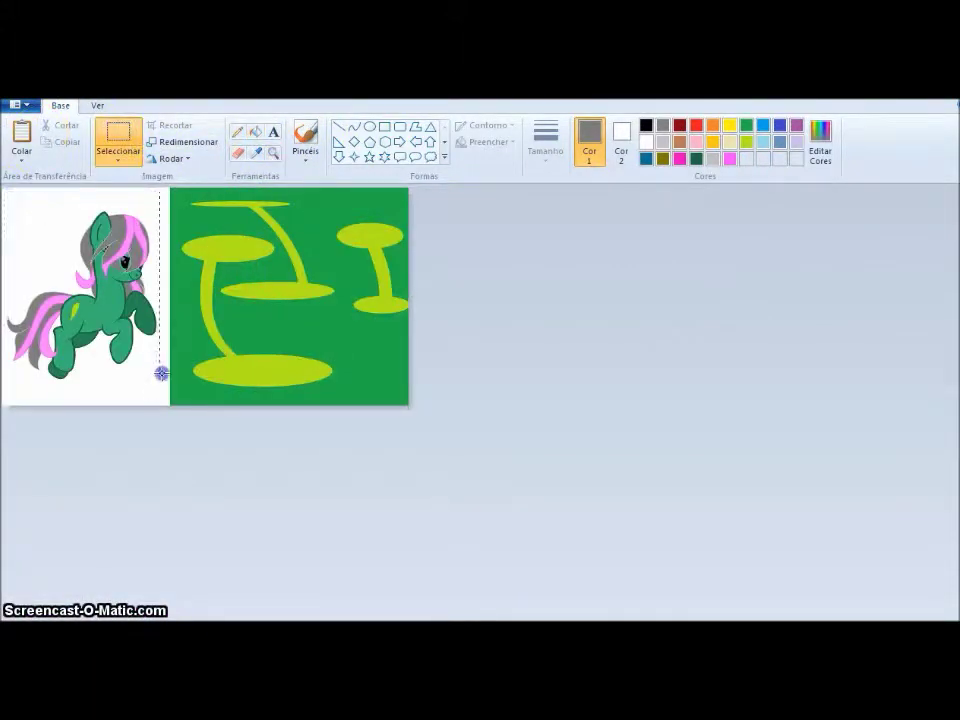
{"action": "left_click_drag", "start_coordinate": [125, 345], "coordinate": [315, 336]}
Fill the grey mane, eye white and tail sections with white
{"action": "left_click", "coordinate": [255, 132]}
{"action": "scroll", "coordinate": [300, 130], "scroll_direction": "up", "scroll_amount": 3}
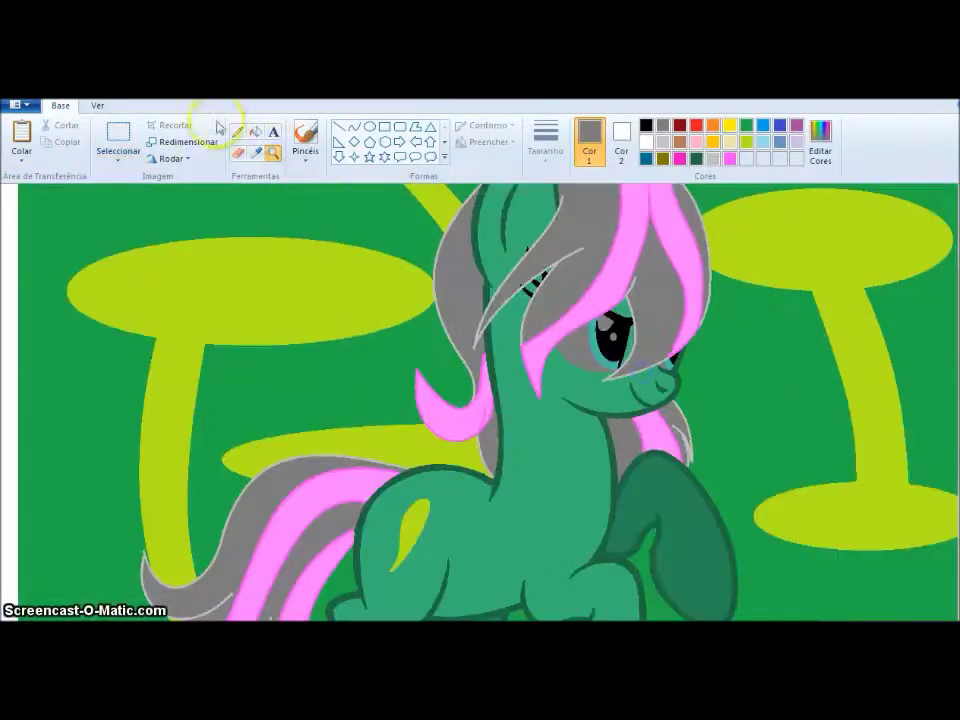
{"action": "left_click", "coordinate": [646, 141]}
{"action": "left_click", "coordinate": [603, 236]}
{"action": "left_click", "coordinate": [460, 280]}
{"action": "left_click", "coordinate": [497, 435]}
{"action": "left_click", "coordinate": [683, 430]}
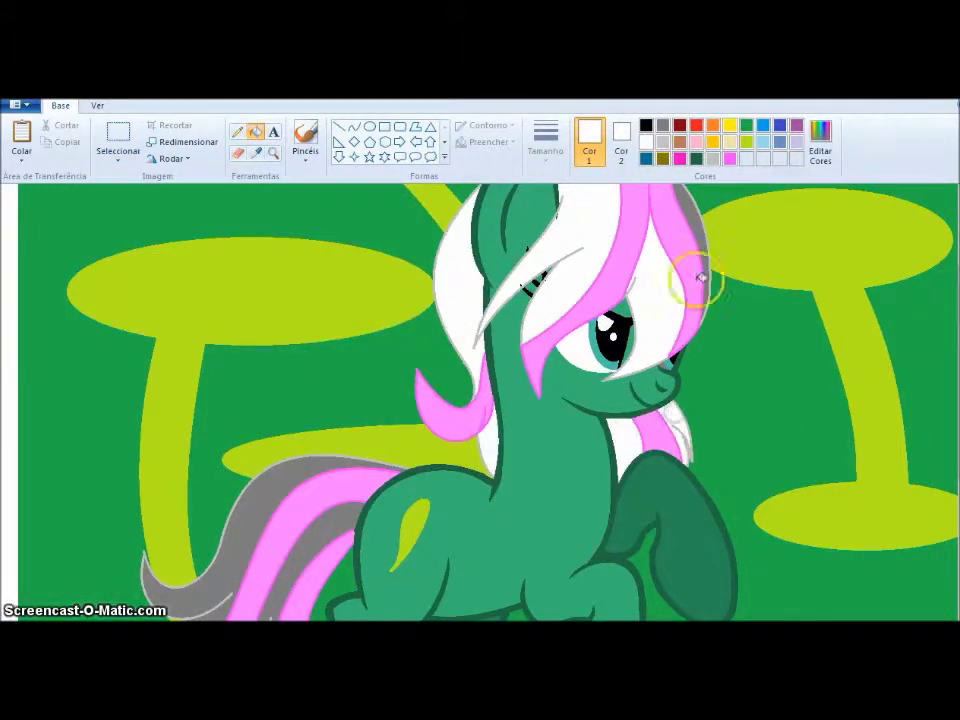
{"action": "scroll", "coordinate": [400, 400], "scroll_direction": "down", "scroll_amount": 2}
{"action": "left_click", "coordinate": [270, 485]}
Select the pony with its surrounding backdrop, move it to the canvas's upper-left corner and trim the canvas to it
{"action": "scroll", "coordinate": [278, 291], "scroll_direction": "down", "scroll_amount": 3}
{"action": "left_click", "coordinate": [118, 140]}
{"action": "left_click_drag", "start_coordinate": [198, 196], "coordinate": [142, 384]}
{"action": "left_click_drag", "start_coordinate": [86, 331], "coordinate": [92, 315]}
{"action": "left_click", "coordinate": [249, 345]}
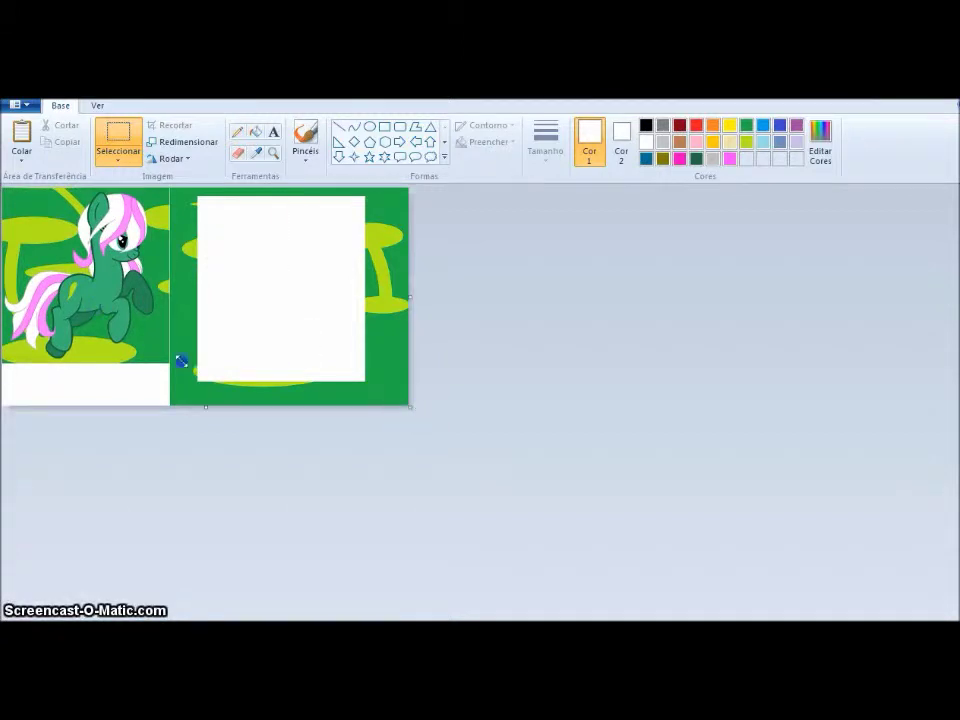
{"action": "key", "text": "ctrl+shift+x"}
Cover the overrunning grey strand lines in the fringe with thick white curves
{"action": "scroll", "coordinate": [97, 318], "scroll_direction": "up", "scroll_amount": 4}
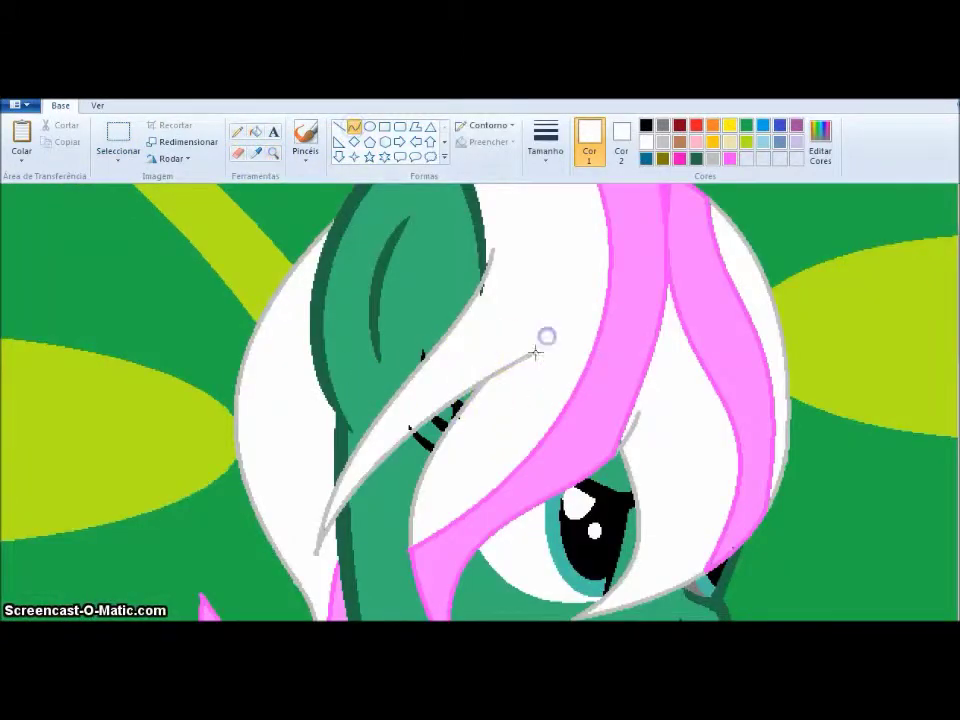
{"action": "left_click", "coordinate": [545, 145]}
{"action": "left_click", "coordinate": [568, 246]}
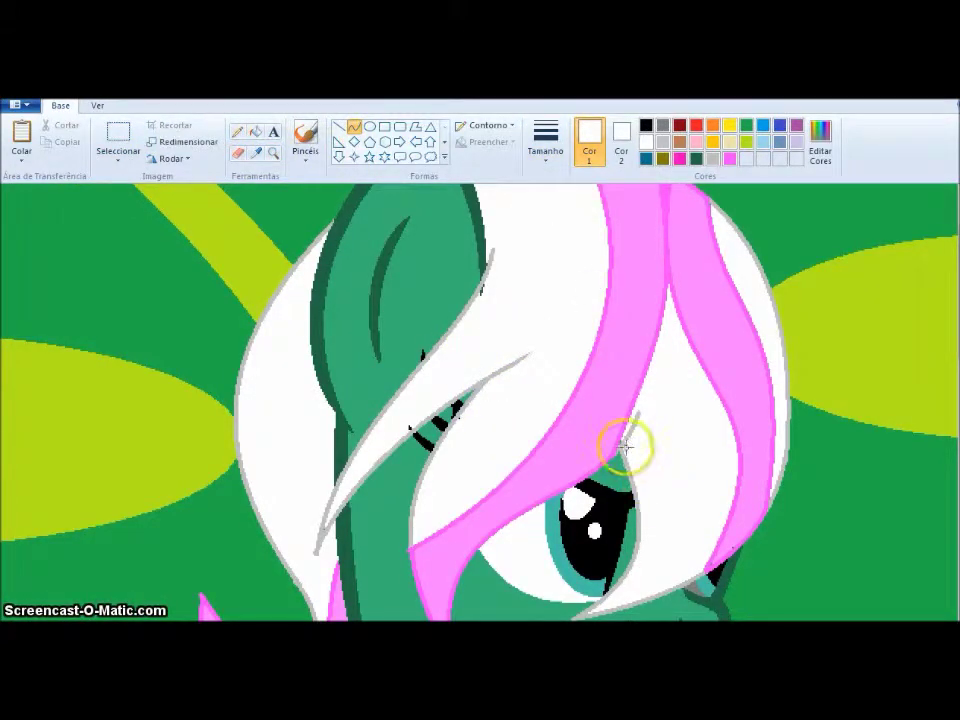
{"action": "scroll", "coordinate": [180, 336], "scroll_direction": "down", "scroll_amount": 5}
Sample the tail streak's light pink and cover the stray grey strand lines inside the tail with matching pink and white curves
{"action": "left_click", "coordinate": [256, 152]}
{"action": "left_click", "coordinate": [246, 304]}
{"action": "scroll", "coordinate": [331, 352], "scroll_direction": "down", "scroll_amount": 5}
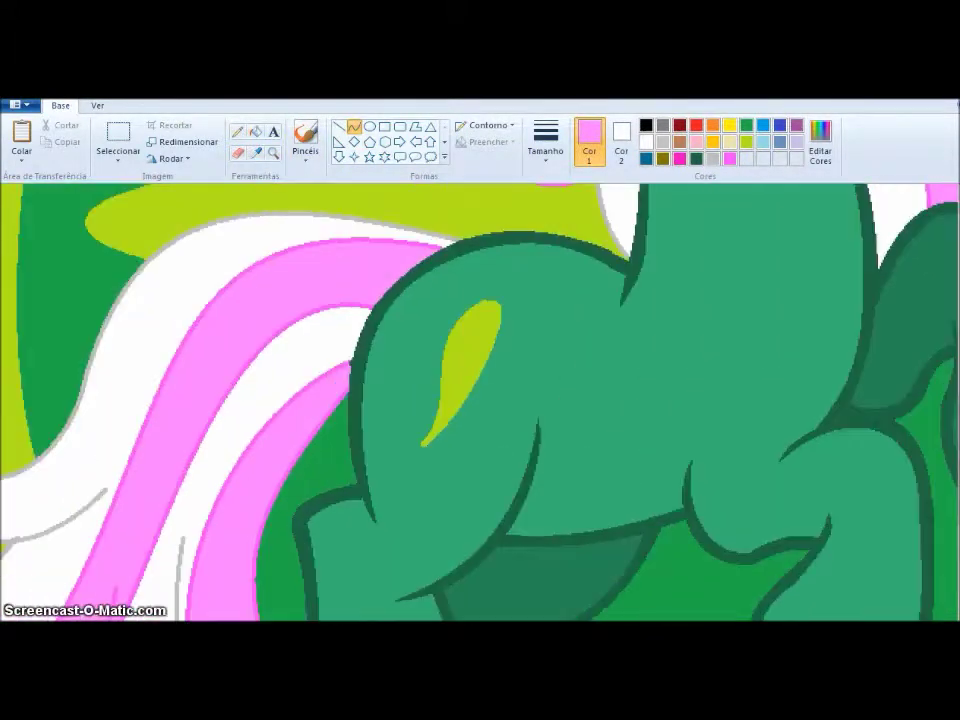
{"action": "left_click", "coordinate": [180, 385]}
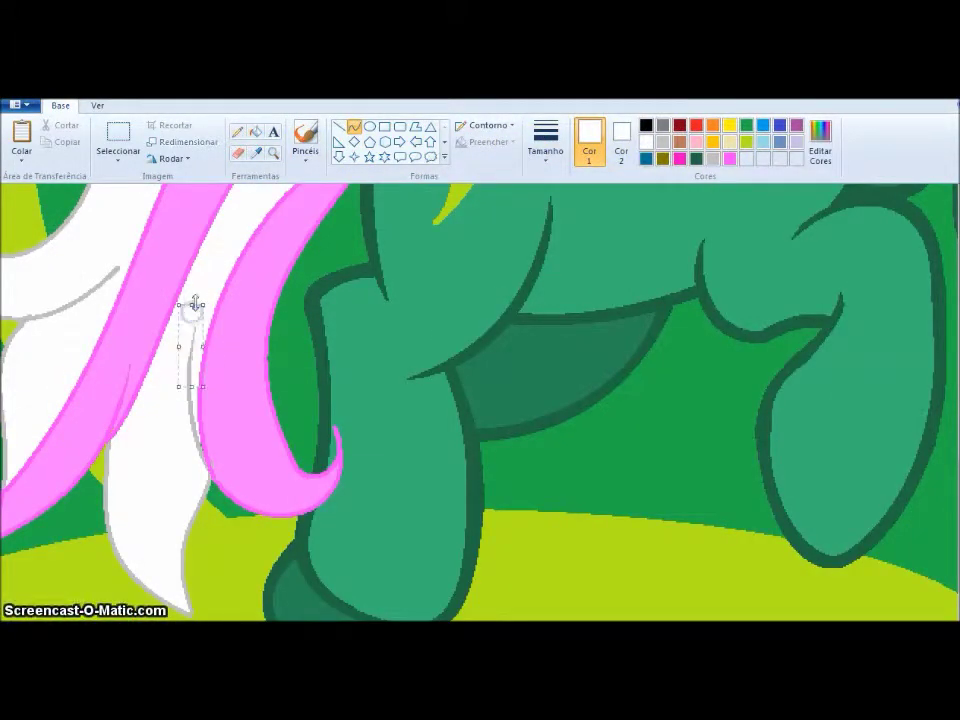